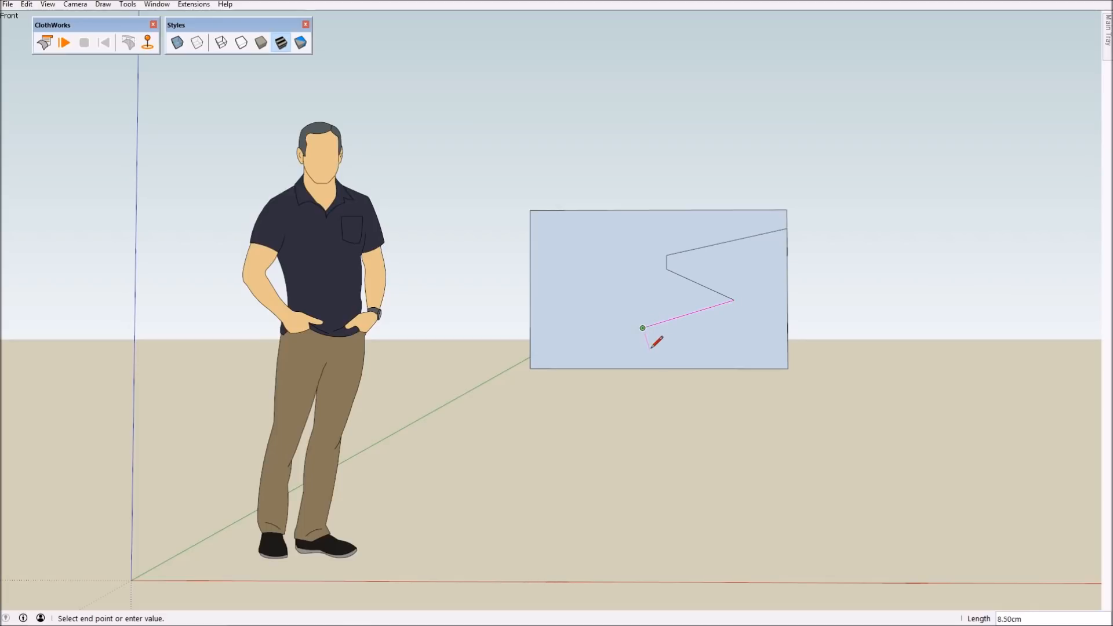
# Finish the zigzag line down to the rectangle's bottom edge and delete the area beyond it.
pyautogui.click(697, 369)
pyautogui.click(542, 387)
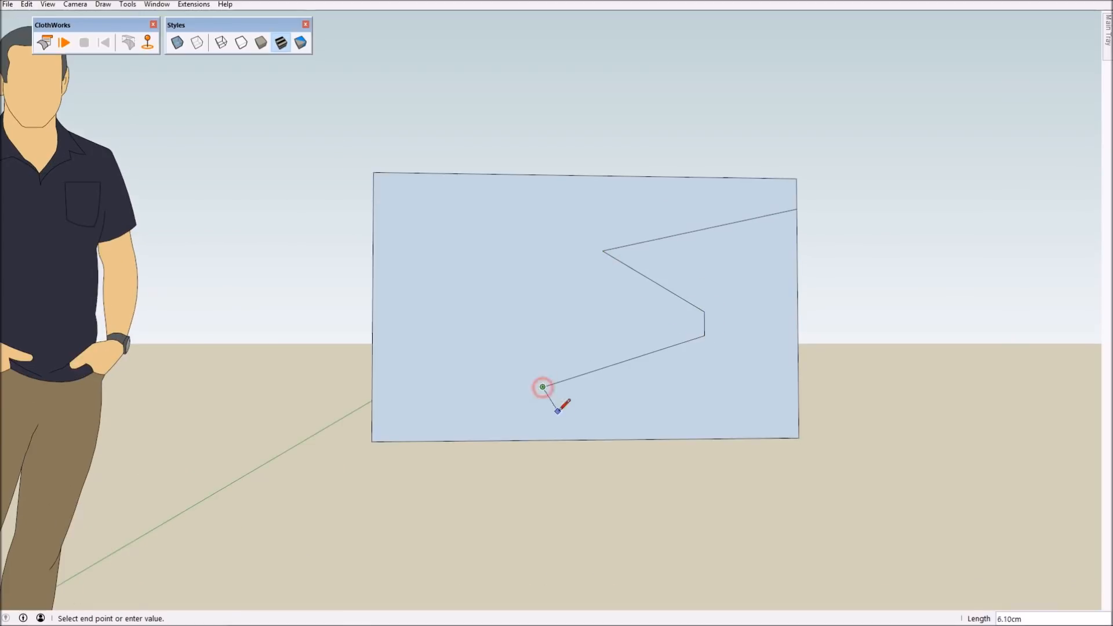
pyautogui.click(579, 410)
pyautogui.moveTo(574, 439); pyautogui.dragTo(743, 495, button='middle')
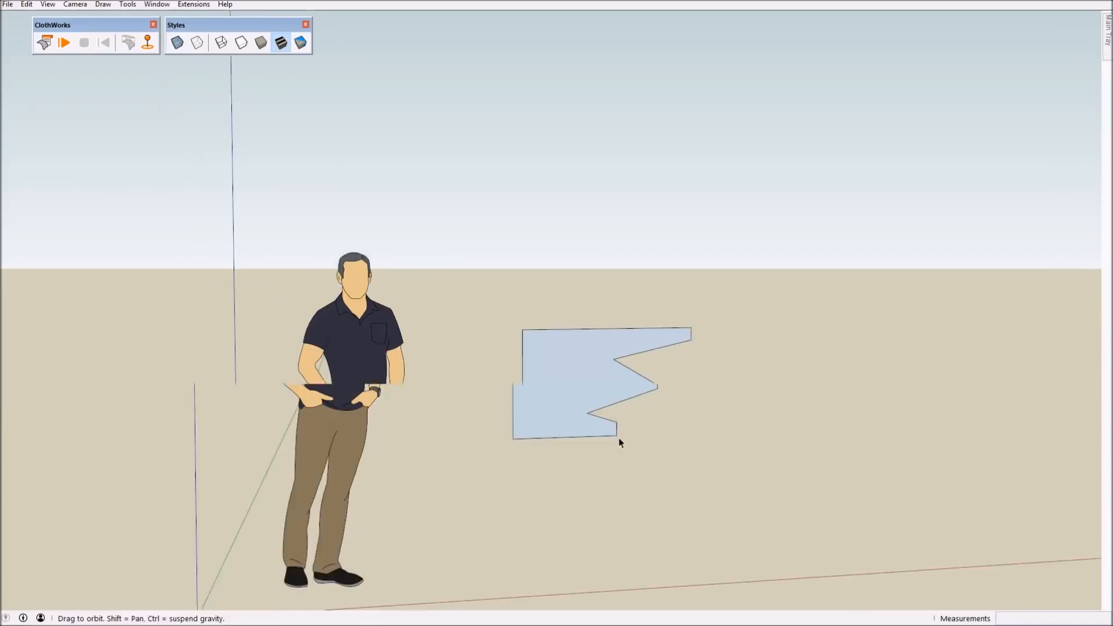
pyautogui.scroll(3, 618, 437)
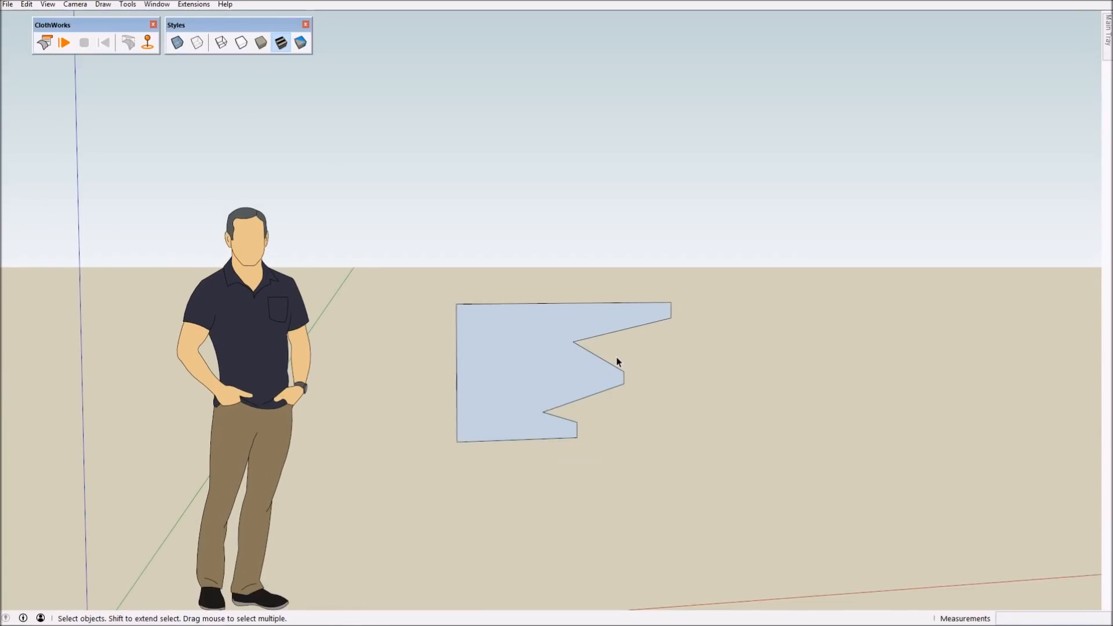
pyautogui.moveTo(555, 411); pyautogui.dragTo(579, 394, button='middle')
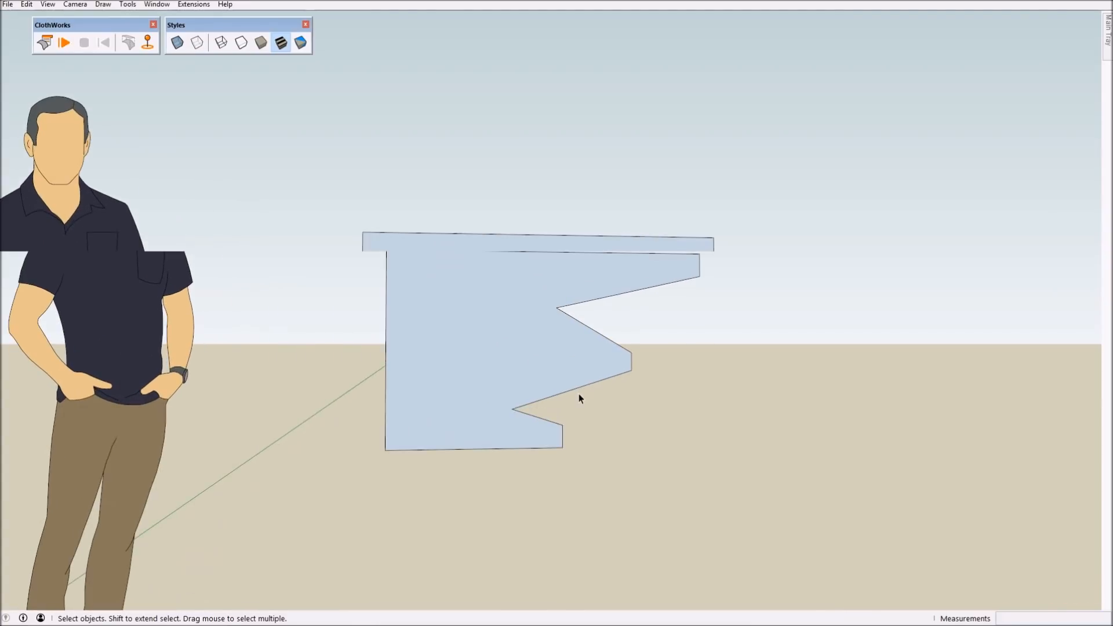
pyautogui.scroll(-3, 567, 388)
pyautogui.scroll(2, 563, 392)
# Adjust the zigzag edge by moving its inner notch points slightly further into the flag shape.
pyautogui.moveTo(330, 380); pyautogui.dragTo(613, 508)
pyautogui.press('k')
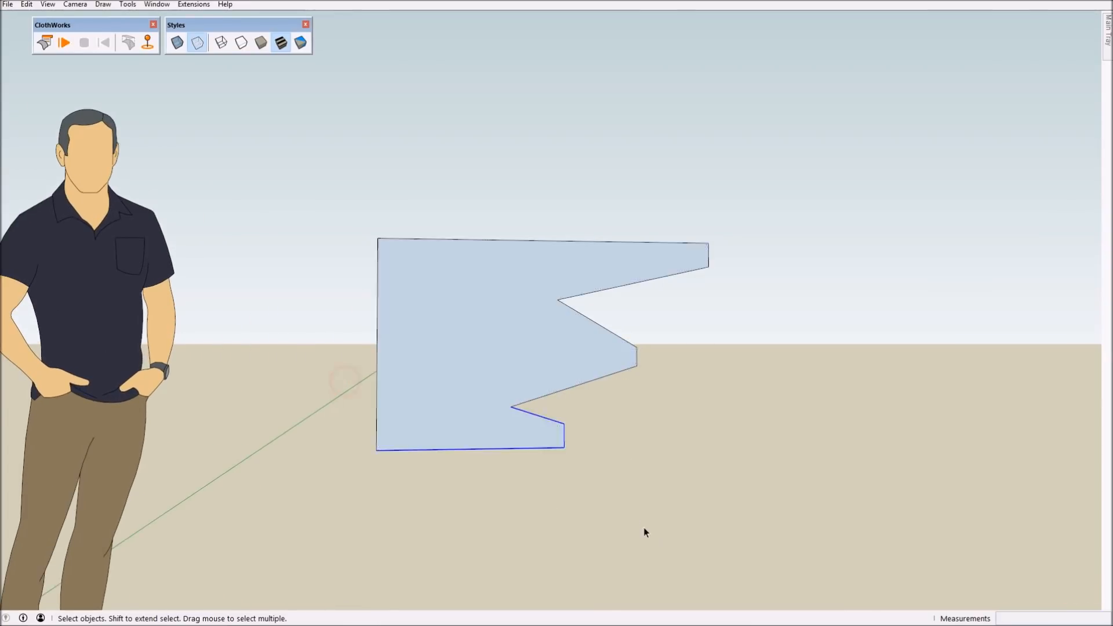
pyautogui.scroll(1, 644, 527)
pyautogui.press('m')
pyautogui.press('space')
pyautogui.moveTo(678, 332); pyautogui.dragTo(695, 371, button='middle')
pyautogui.scroll(-2, 735, 332)
pyautogui.press('m')
pyautogui.click(662, 414)
pyautogui.moveTo(672, 414); pyautogui.dragTo(626, 402, button='middle')
pyautogui.press('space')
pyautogui.scroll(-1, 594, 422)
pyautogui.scroll(2, 627, 402)
# Group the whole flag shape and turn the group into a ClothWorks cloth.
pyautogui.tripleClick(530, 338)
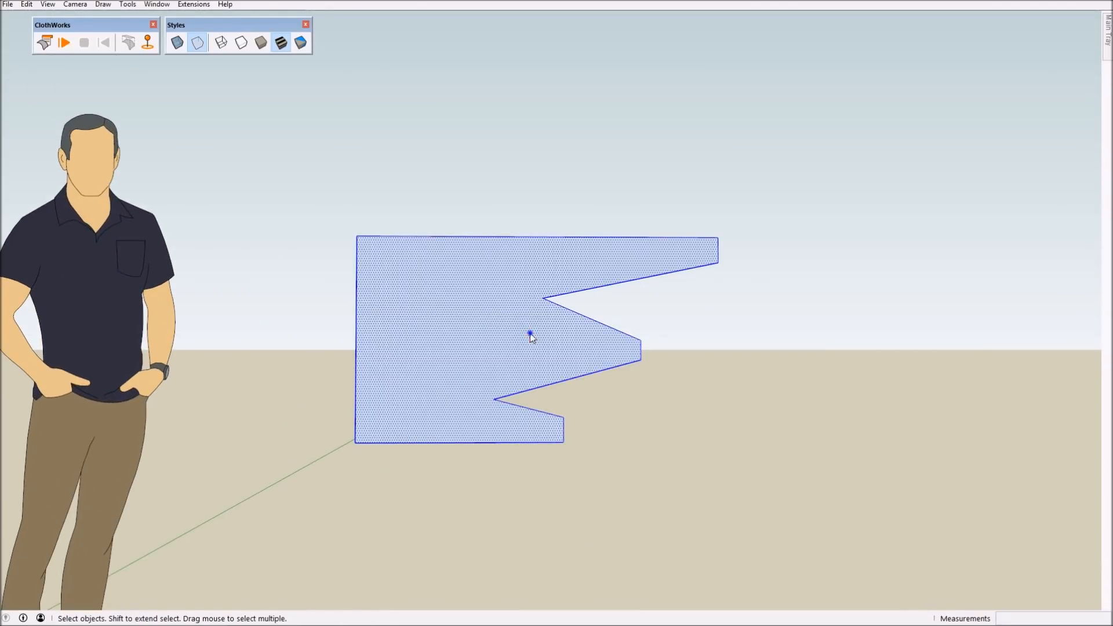
pyautogui.rightClick(529, 336)
pyautogui.click(604, 434)
pyautogui.rightClick(490, 349)
pyautogui.click(584, 532)
pyautogui.click(614, 530)
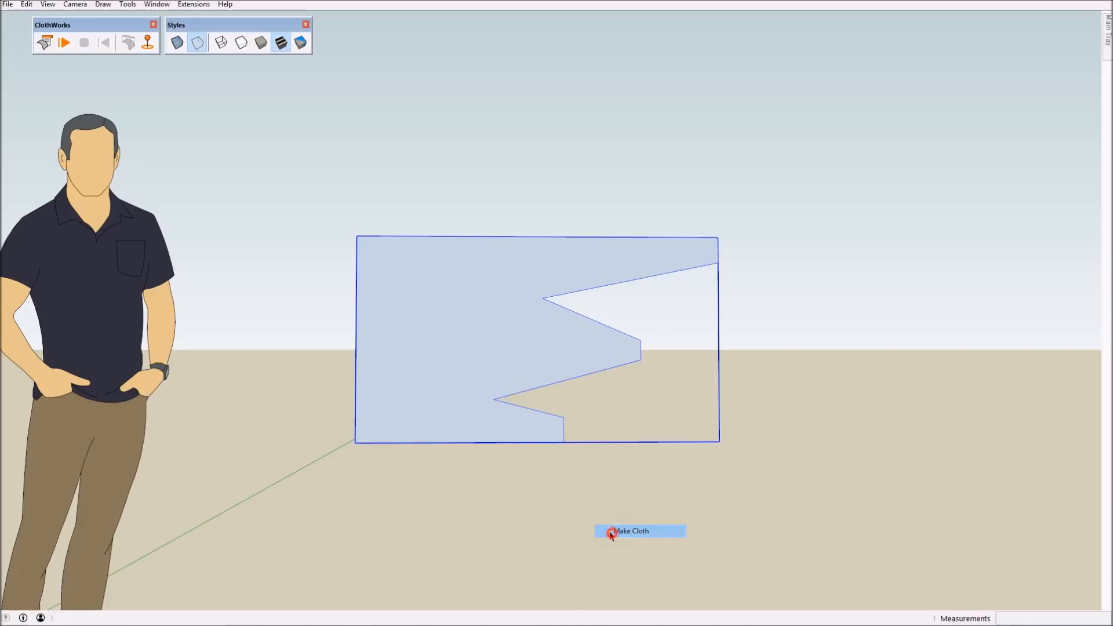
# Apply a Simple Grid with 3.00cm padding to the cloth group.
pyautogui.rightClick(443, 359)
pyautogui.click(542, 541)
pyautogui.moveTo(600, 583)
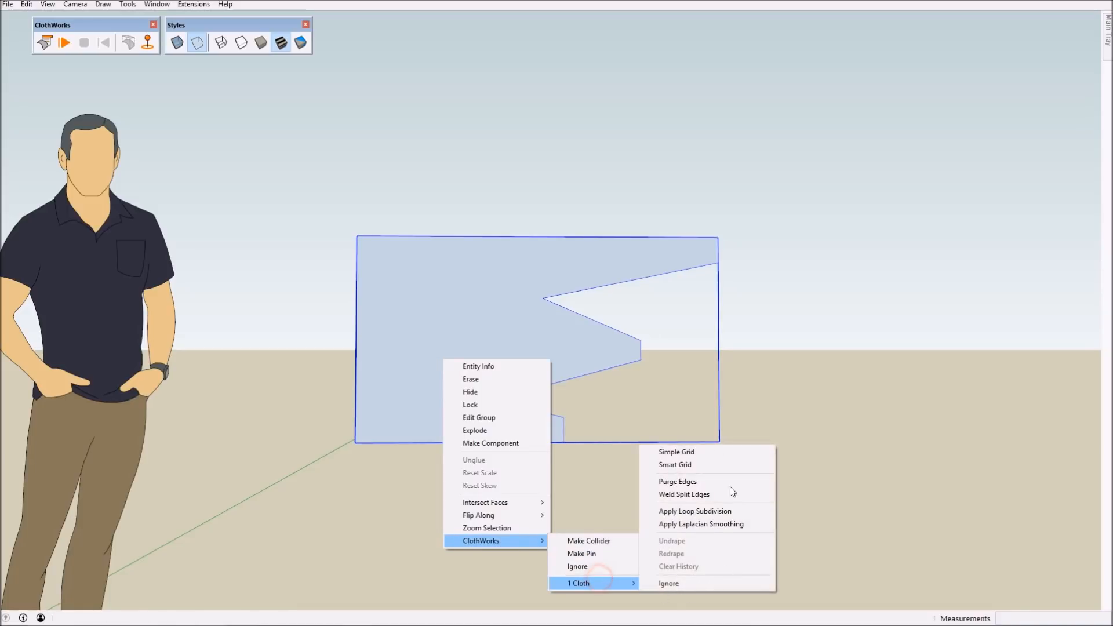
pyautogui.click(707, 450)
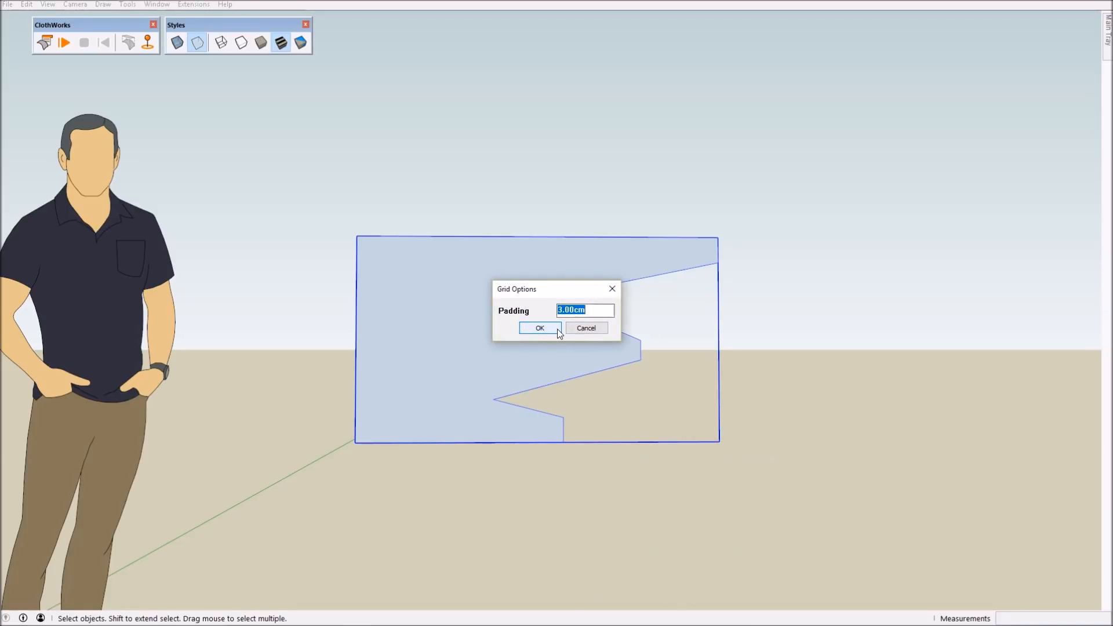
pyautogui.click(540, 328)
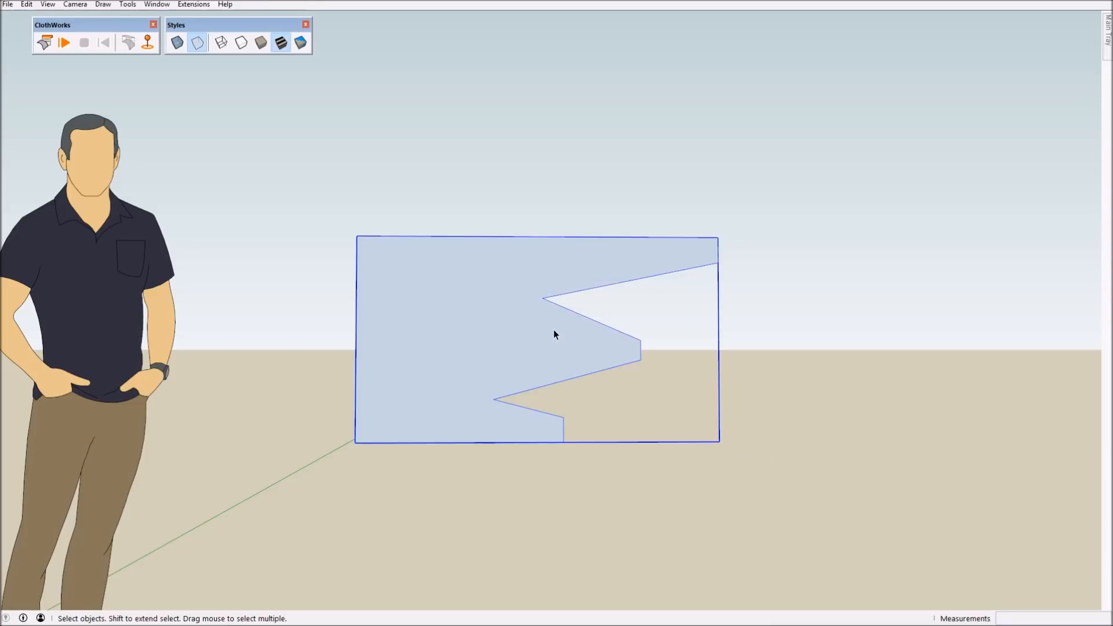
# Remove the edge softening from the cloth group to show its grid lines.
pyautogui.rightClick(528, 344)
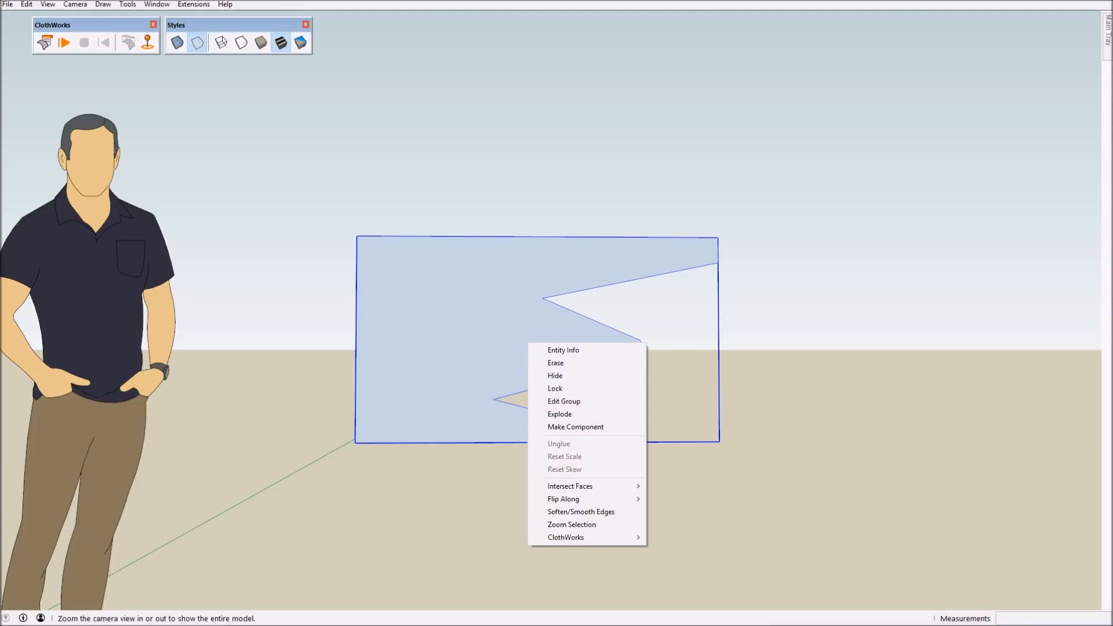
pyautogui.click(1107, 41)
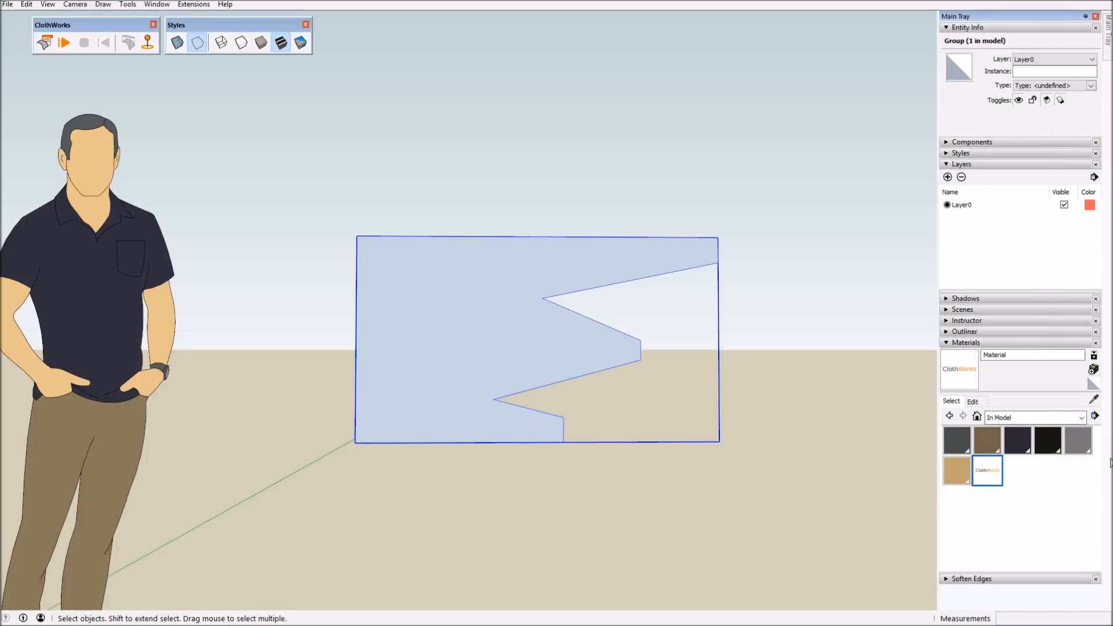
pyautogui.click(1044, 578)
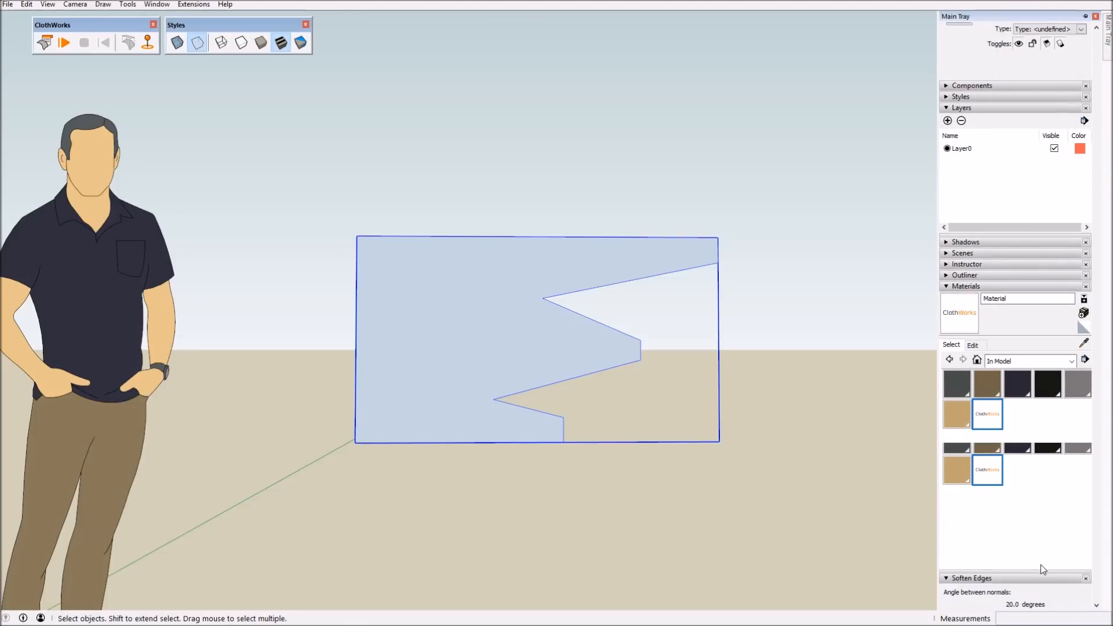
pyautogui.click(979, 580)
# Examine the triangulated grid along the flag's jagged edge, at the notches and tips.
pyautogui.scroll(5, 603, 307)
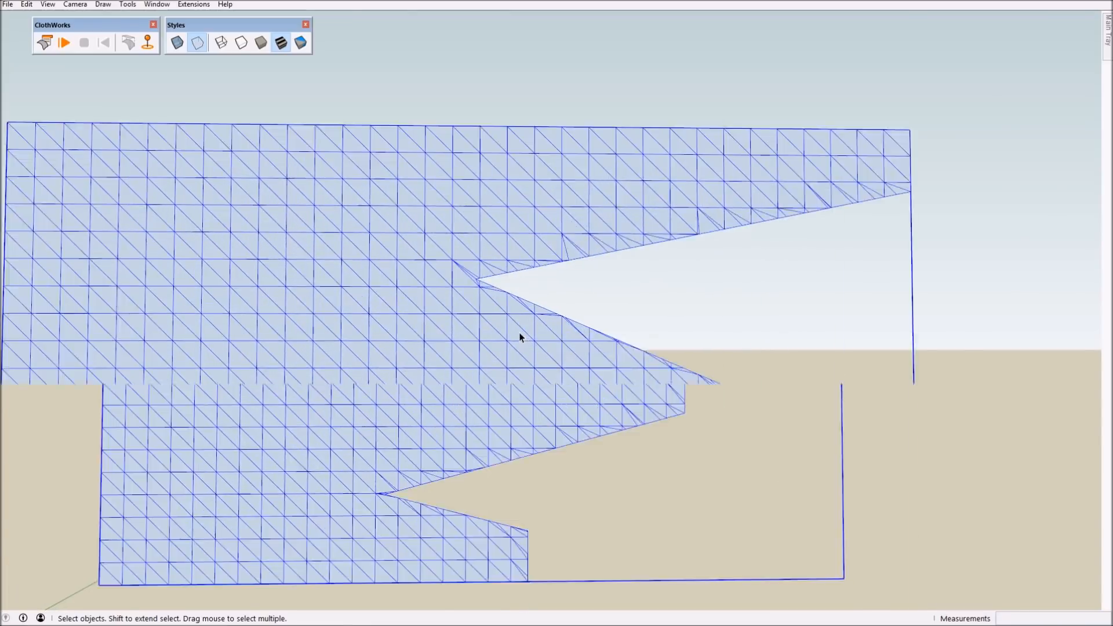
pyautogui.scroll(-5, 495, 297)
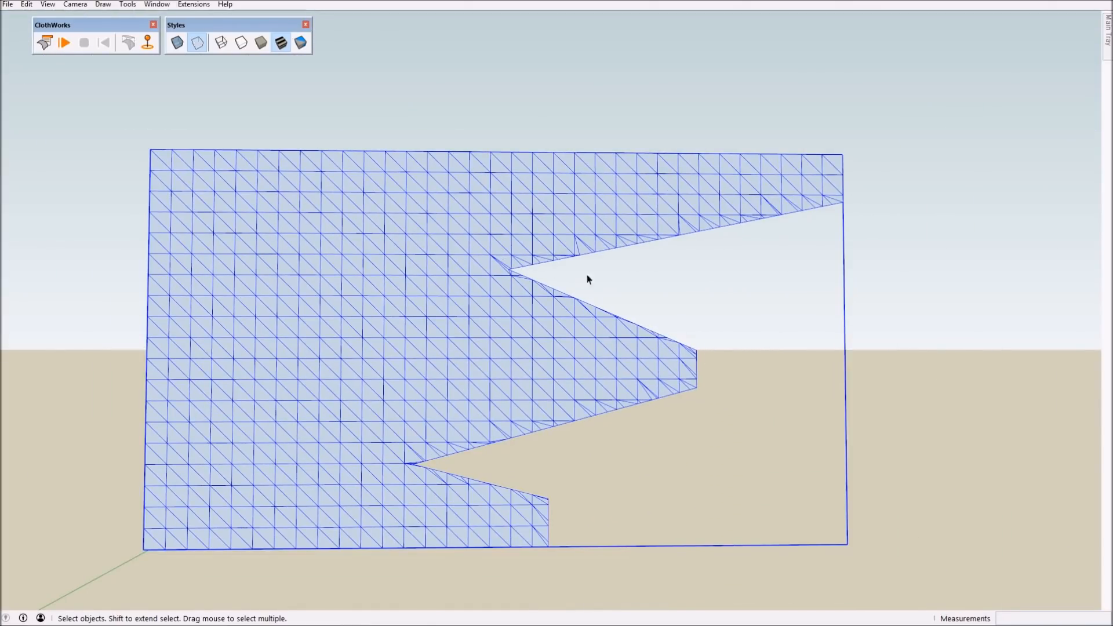
pyautogui.scroll(-3, 578, 280)
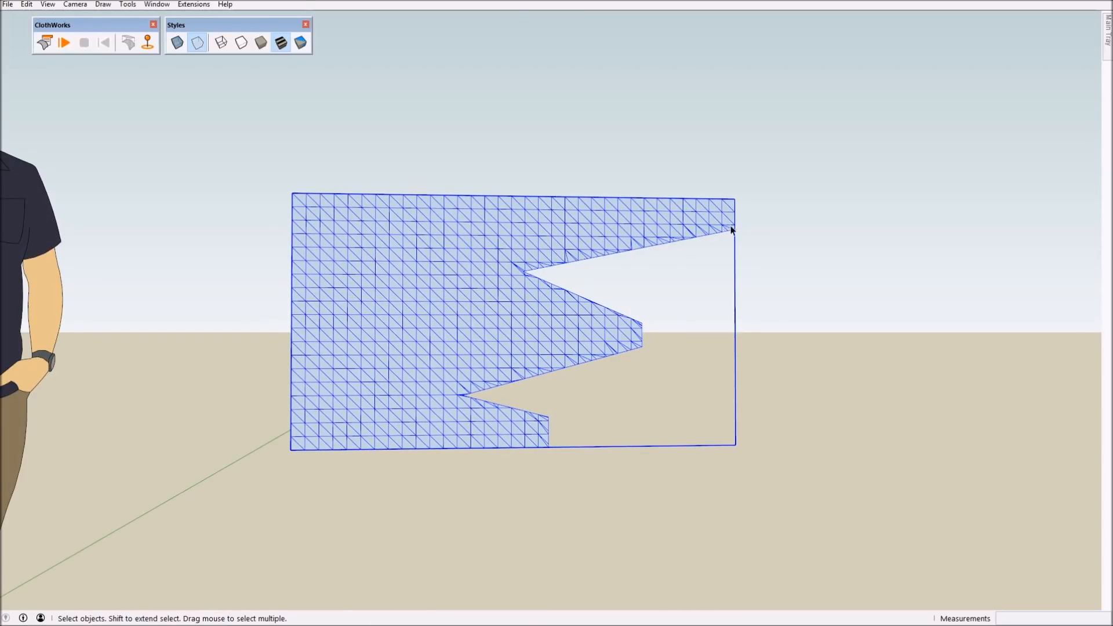
pyautogui.scroll(5, 683, 242)
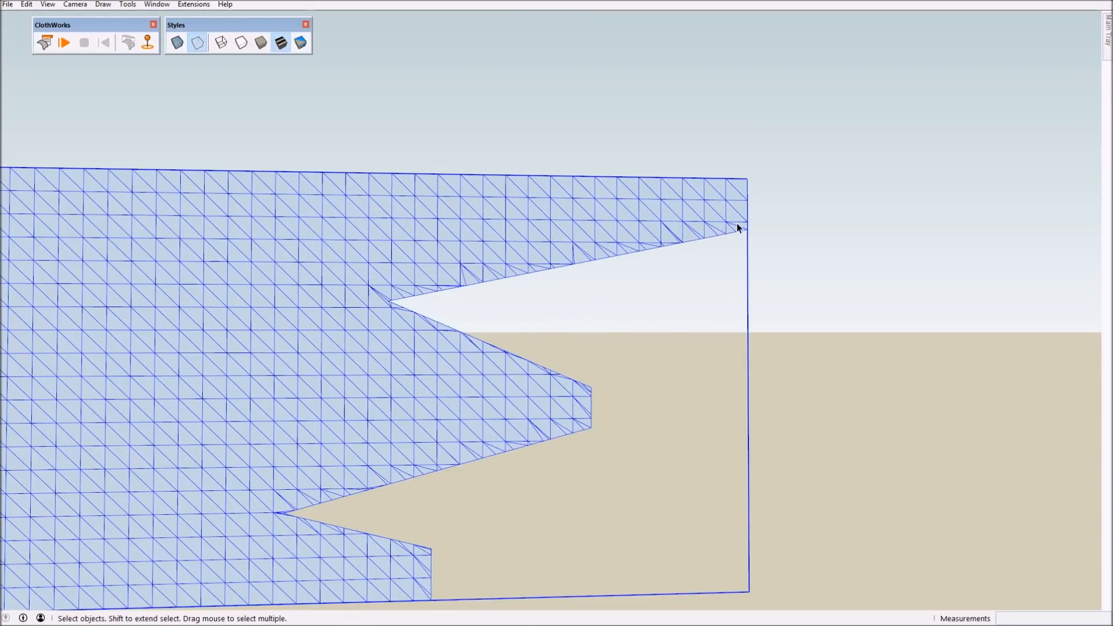
pyautogui.scroll(-3, 486, 289)
pyautogui.scroll(2, 462, 364)
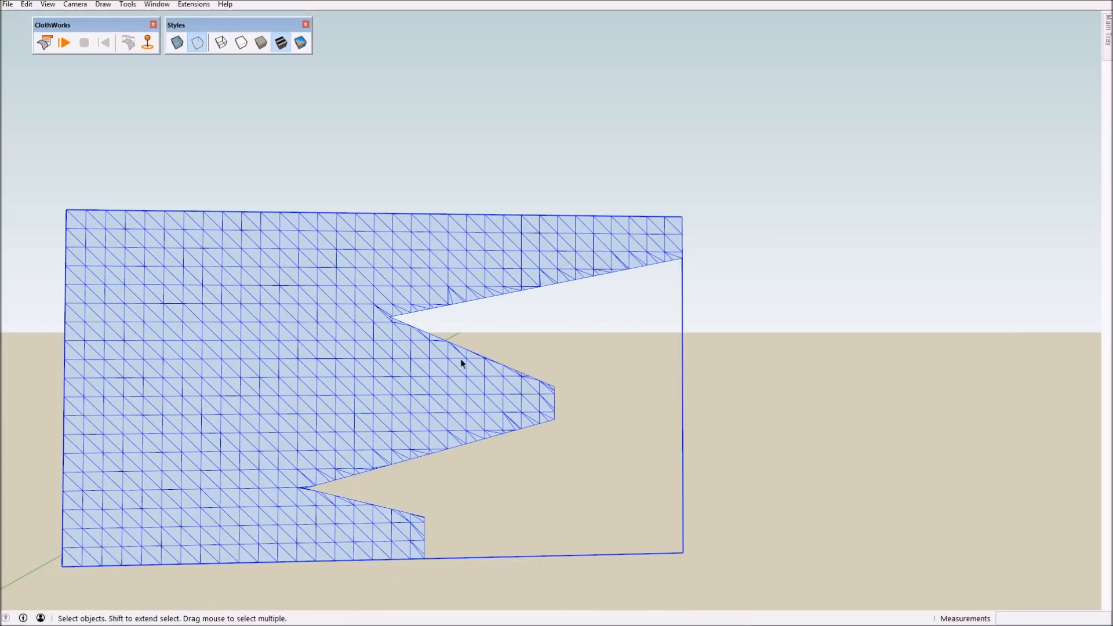
pyautogui.scroll(4, 539, 385)
pyautogui.scroll(-5, 579, 372)
pyautogui.scroll(1, 603, 386)
pyautogui.scroll(-1, 624, 404)
pyautogui.moveTo(410, 458); pyautogui.dragTo(502, 439, button='middle')
pyautogui.scroll(-2, 502, 439)
pyautogui.scroll(-2, 700, 415)
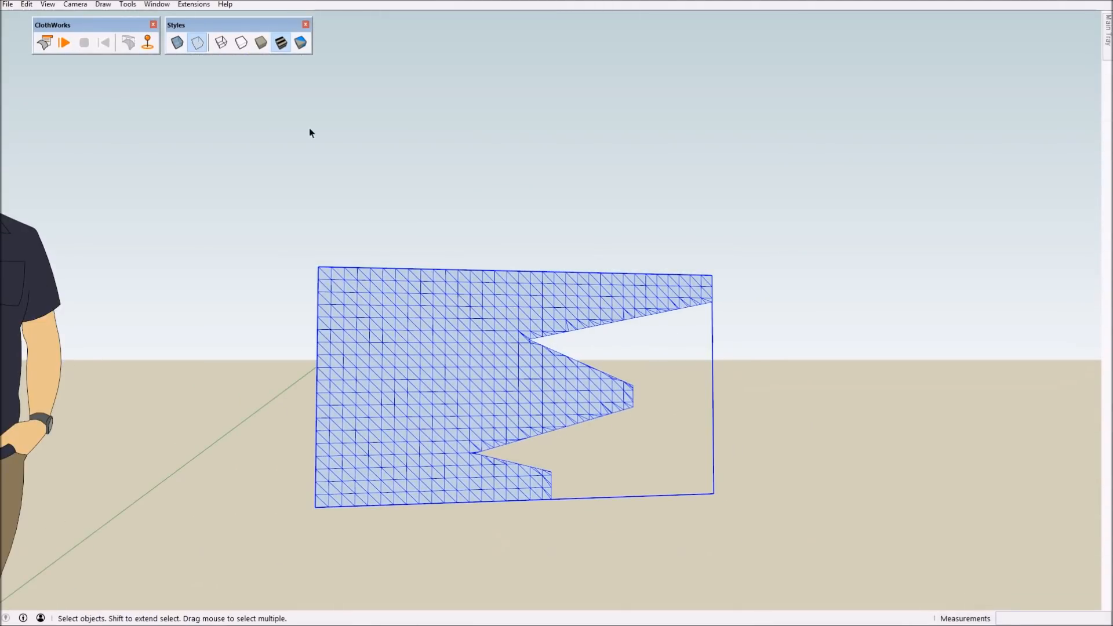
# Place ClothWorks pins at the top and bottom corners of the flag's straight edge.
pyautogui.click(147, 45)
pyautogui.click(318, 267)
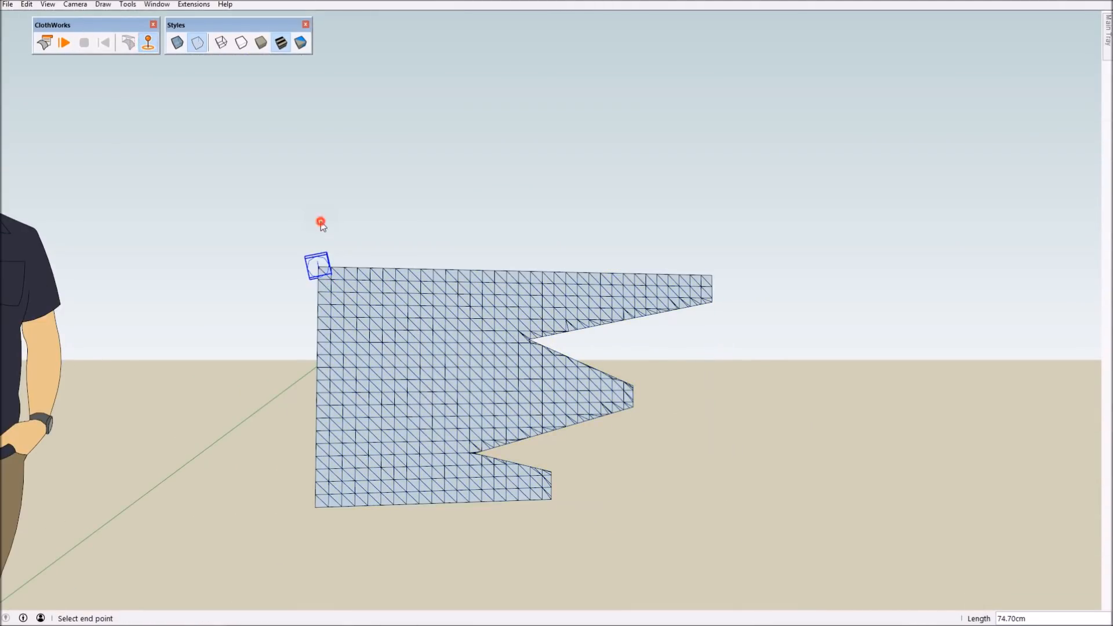
pyautogui.click(321, 232)
pyautogui.click(320, 267)
pyautogui.click(326, 230)
pyautogui.click(313, 505)
pyautogui.click(319, 542)
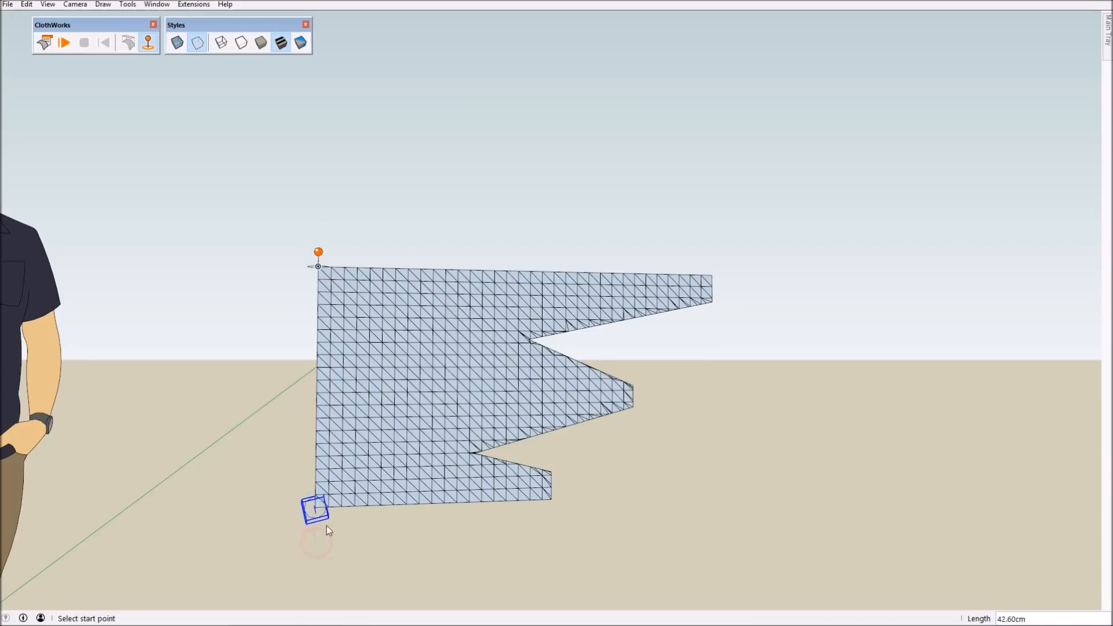
pyautogui.moveTo(318, 542); pyautogui.dragTo(353, 547, button='middle')
pyautogui.click(326, 556)
pyautogui.moveTo(340, 541); pyautogui.dragTo(470, 429, button='middle')
pyautogui.moveTo(527, 457); pyautogui.dragTo(410, 365, button='middle')
pyautogui.moveTo(497, 424); pyautogui.dragTo(468, 361, button='middle')
# Open the ClothWorks object settings for the flag and set its cloth shear to 1.
pyautogui.rightClick(468, 359)
pyautogui.moveTo(534, 553)
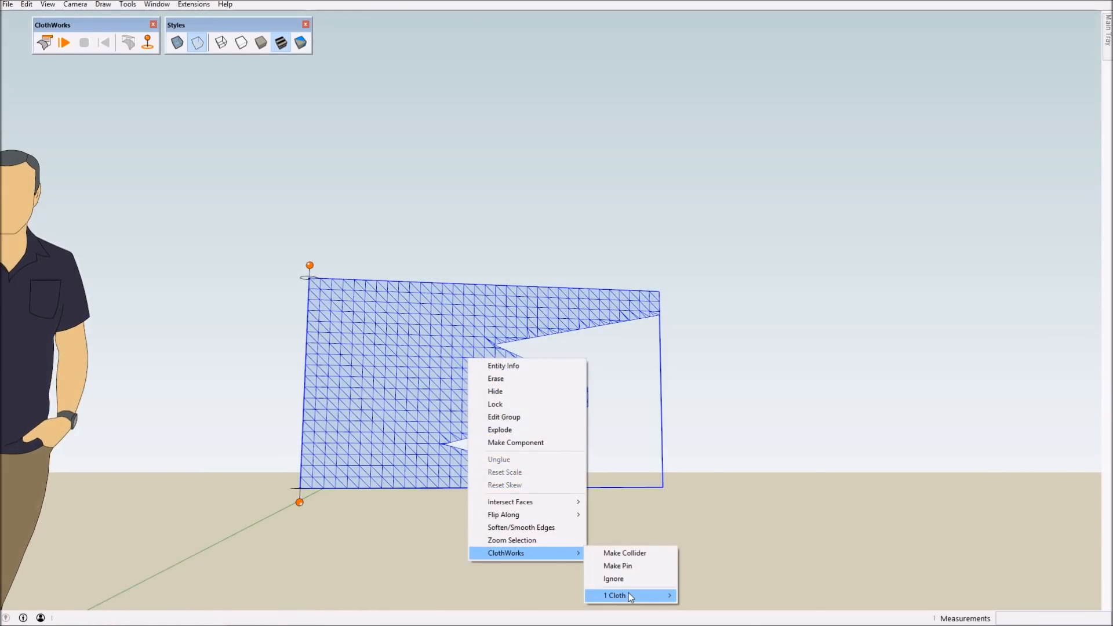
pyautogui.press('Escape')
pyautogui.click(47, 43)
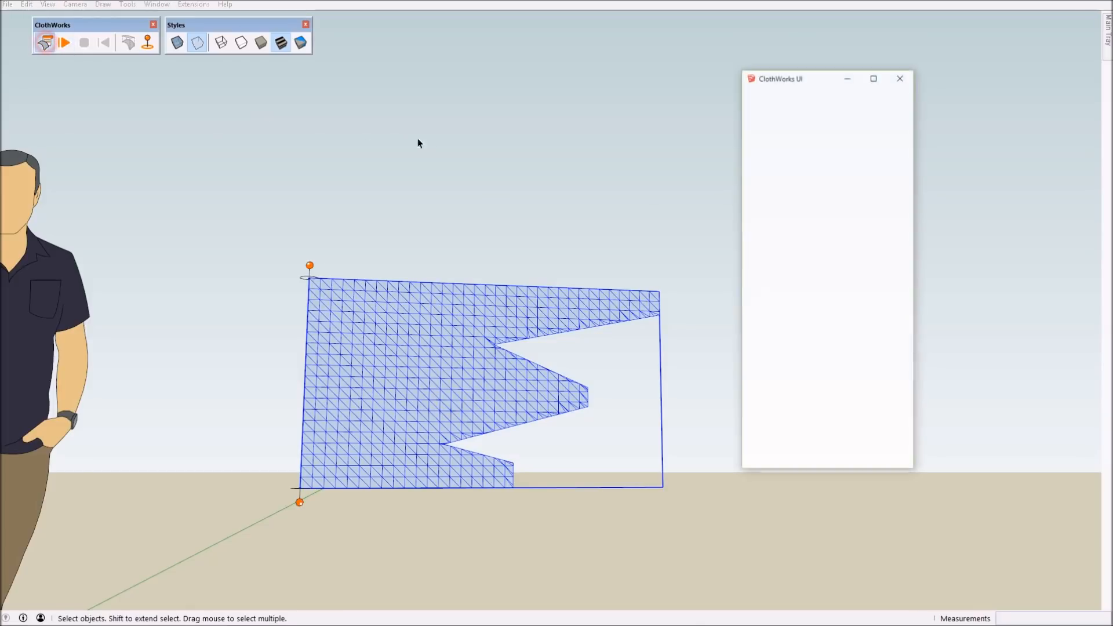
pyautogui.click(863, 106)
pyautogui.click(829, 140)
pyautogui.click(826, 188)
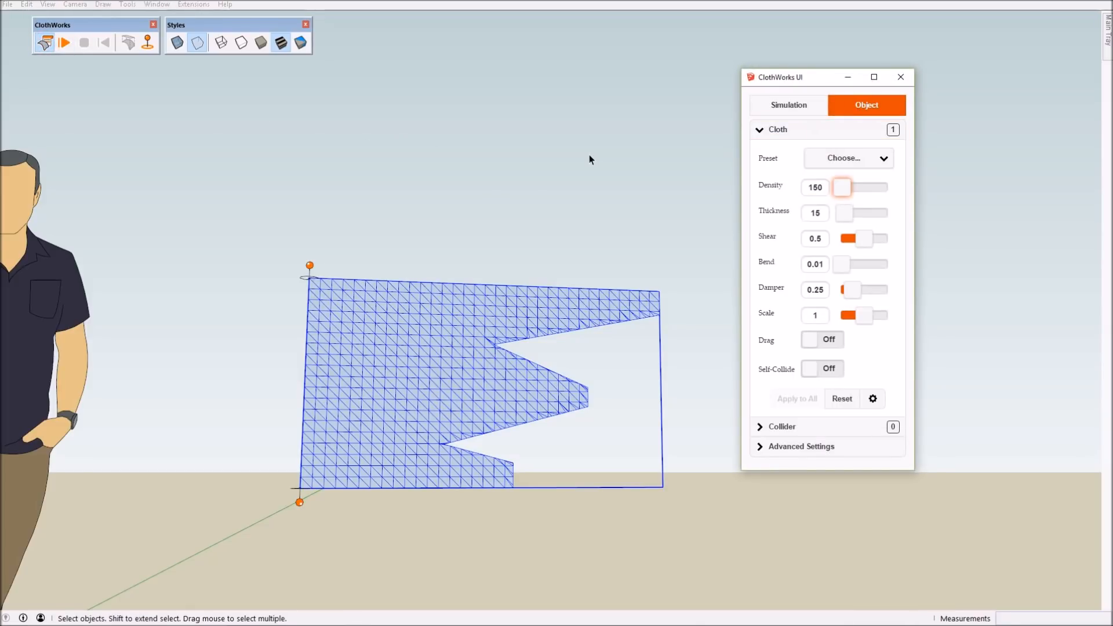
pyautogui.press('Tab')
pyautogui.press('Tab')
pyautogui.press('Tab')
pyautogui.press('Tab')
pyautogui.doubleClick(824, 243)
pyautogui.write('1')
pyautogui.press('Tab')
# Turn on drag and self-collision for the cloth.
pyautogui.doubleClick(823, 291)
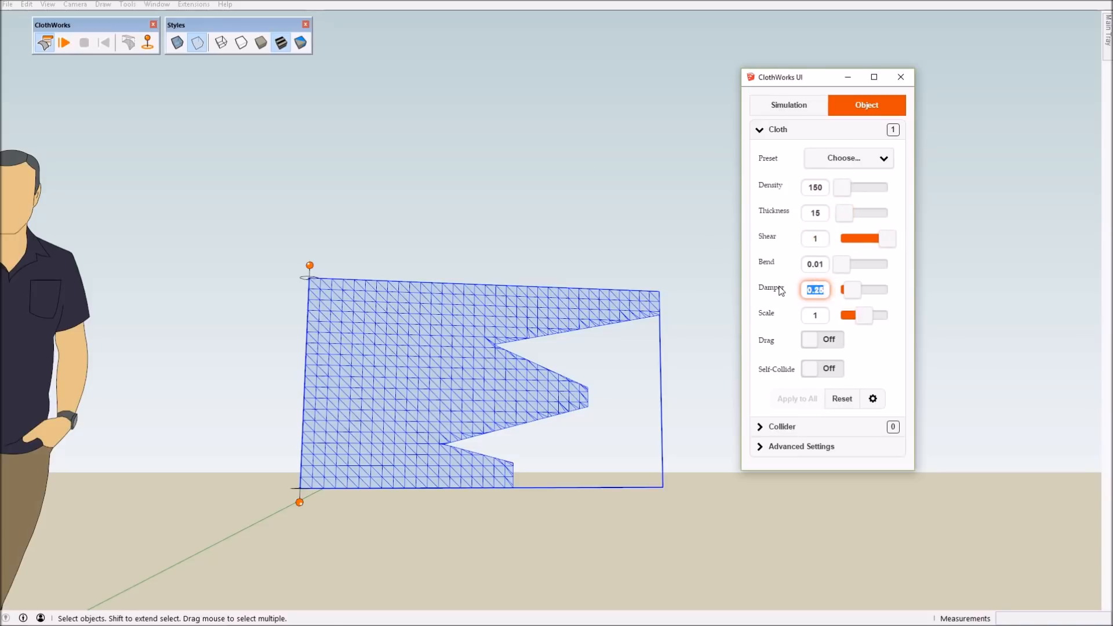
pyautogui.click(840, 342)
pyautogui.click(826, 369)
# Set the simulation's X wind to 8 m/s.
pyautogui.click(789, 105)
pyautogui.click(808, 348)
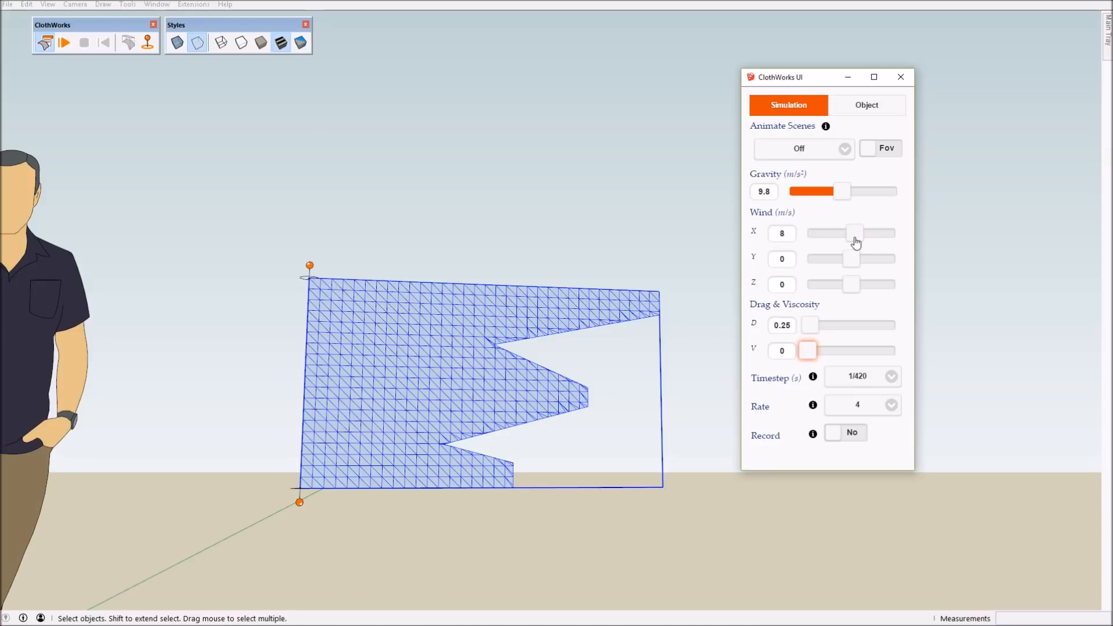
pyautogui.click(557, 127)
# Run the cloth simulation to watch the flag in the wind, and reset it to its flat starting state.
pyautogui.click(65, 45)
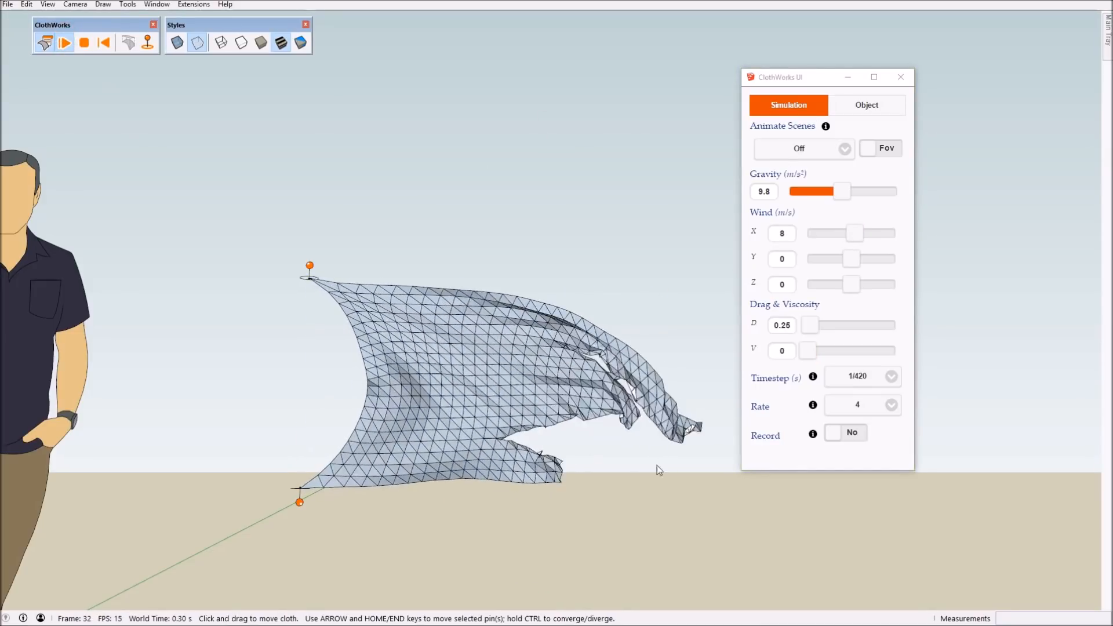
pyautogui.scroll(2, 667, 446)
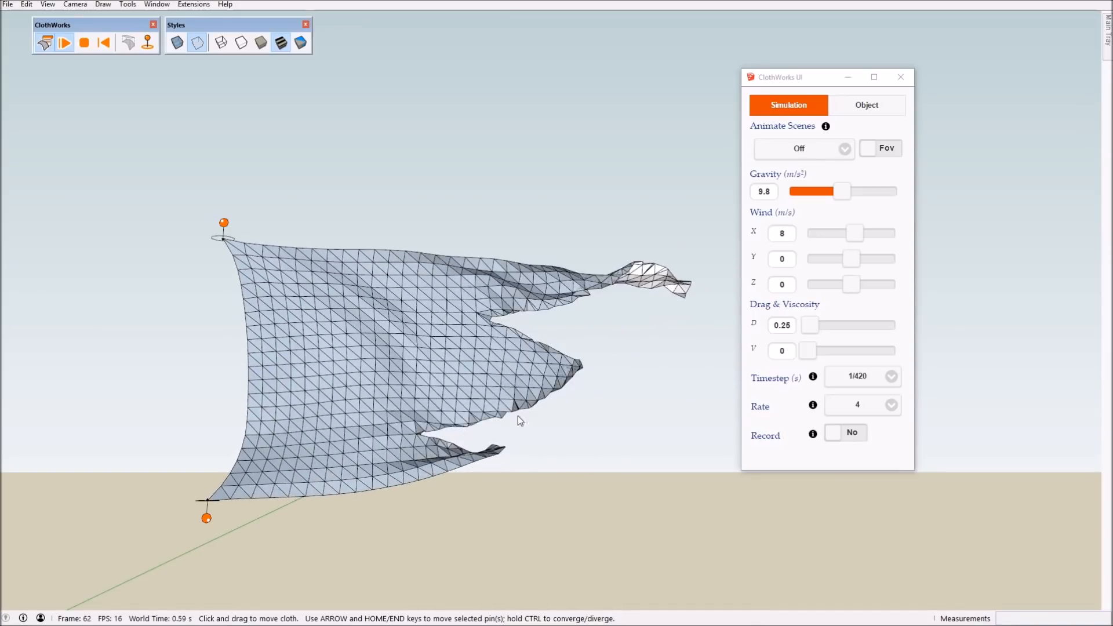
pyautogui.scroll(-2, 642, 343)
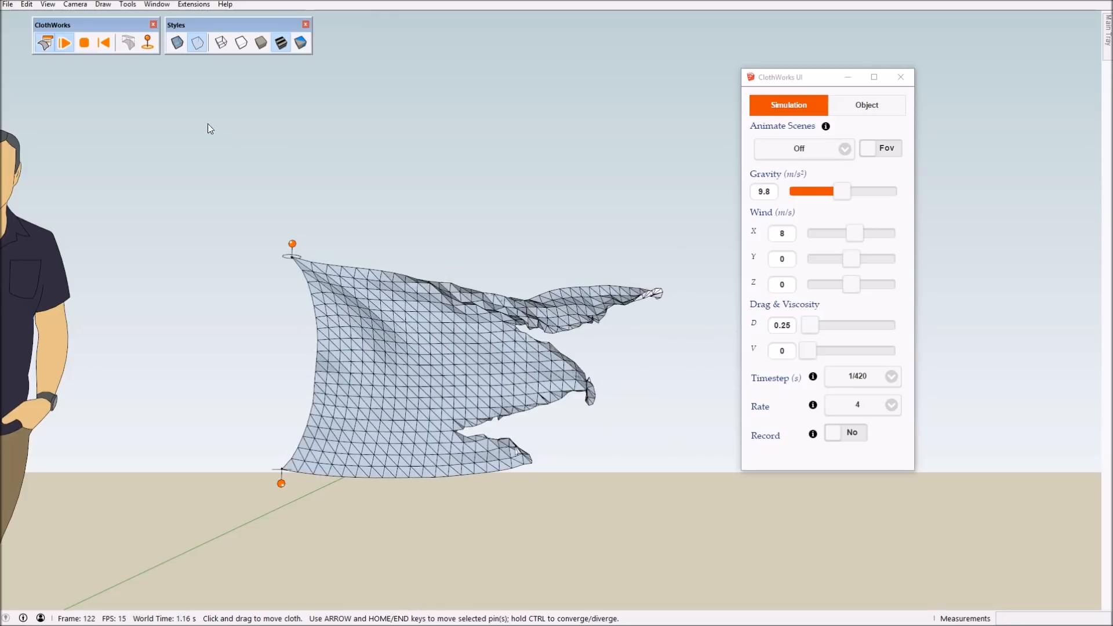
pyautogui.press('space')
pyautogui.moveTo(316, 396); pyautogui.dragTo(412, 365, button='middle')
# Purge the grid edges from the cloth, leaving only the flag's outline.
pyautogui.rightClick(412, 364)
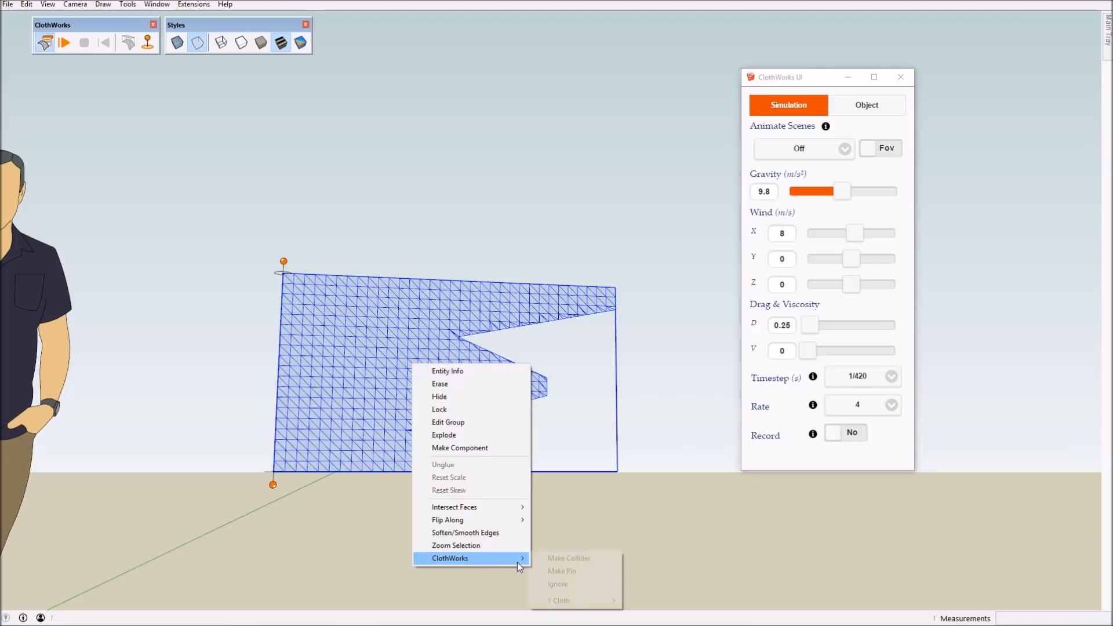
pyautogui.click(342, 336)
pyautogui.moveTo(421, 317); pyautogui.dragTo(487, 390, button='middle')
pyautogui.moveTo(417, 415); pyautogui.dragTo(423, 351, button='middle')
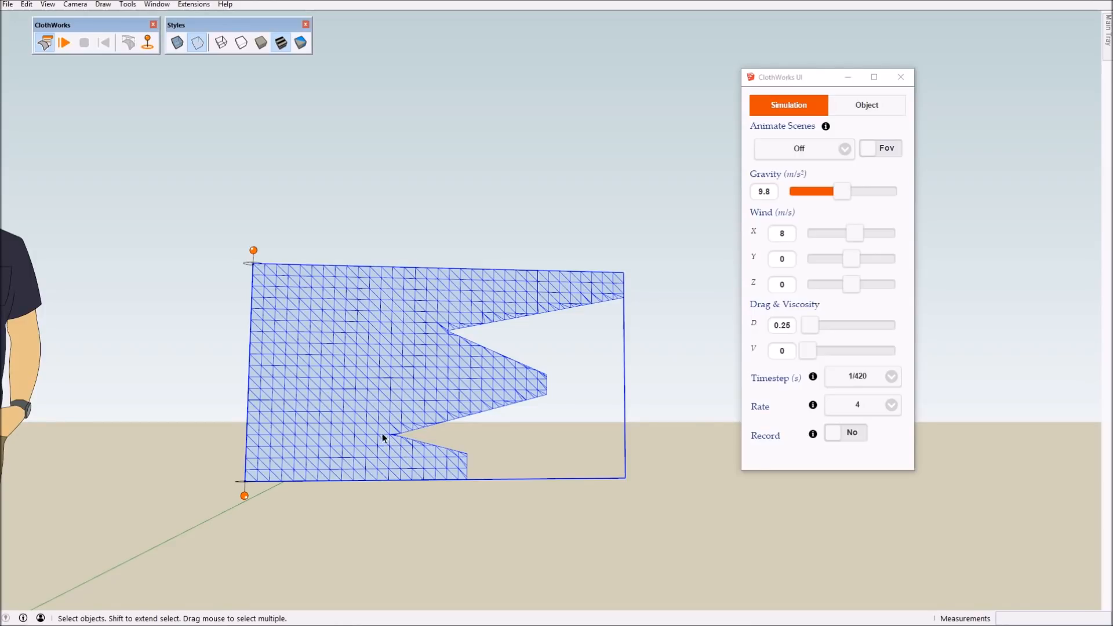
pyautogui.moveTo(562, 405); pyautogui.dragTo(432, 392, button='middle')
pyautogui.rightClick(432, 392)
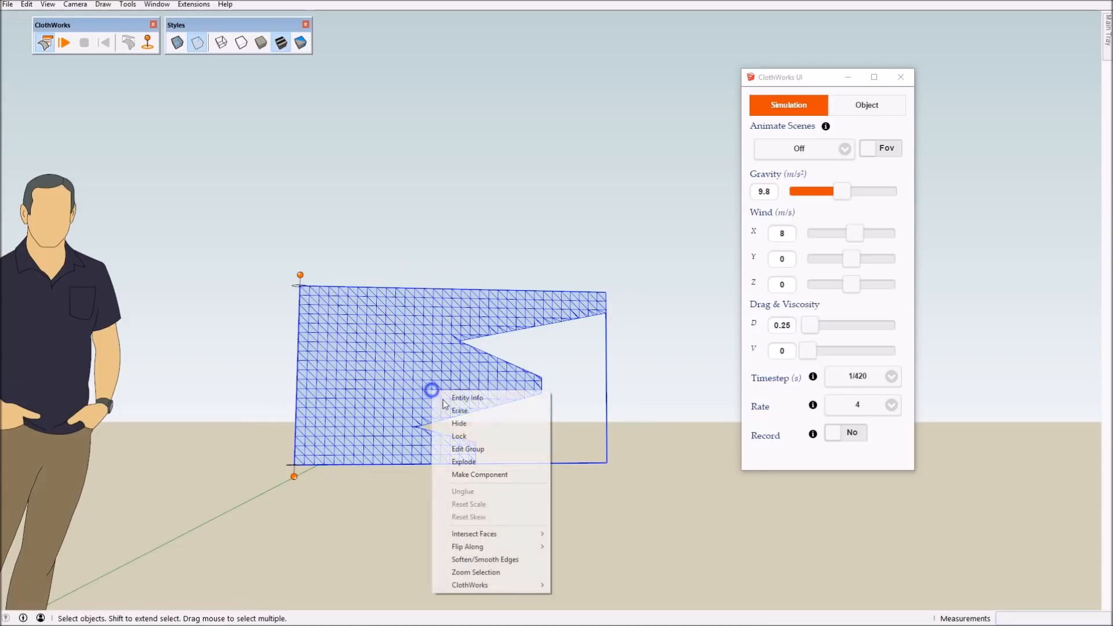
pyautogui.moveTo(534, 588)
pyautogui.moveTo(608, 587)
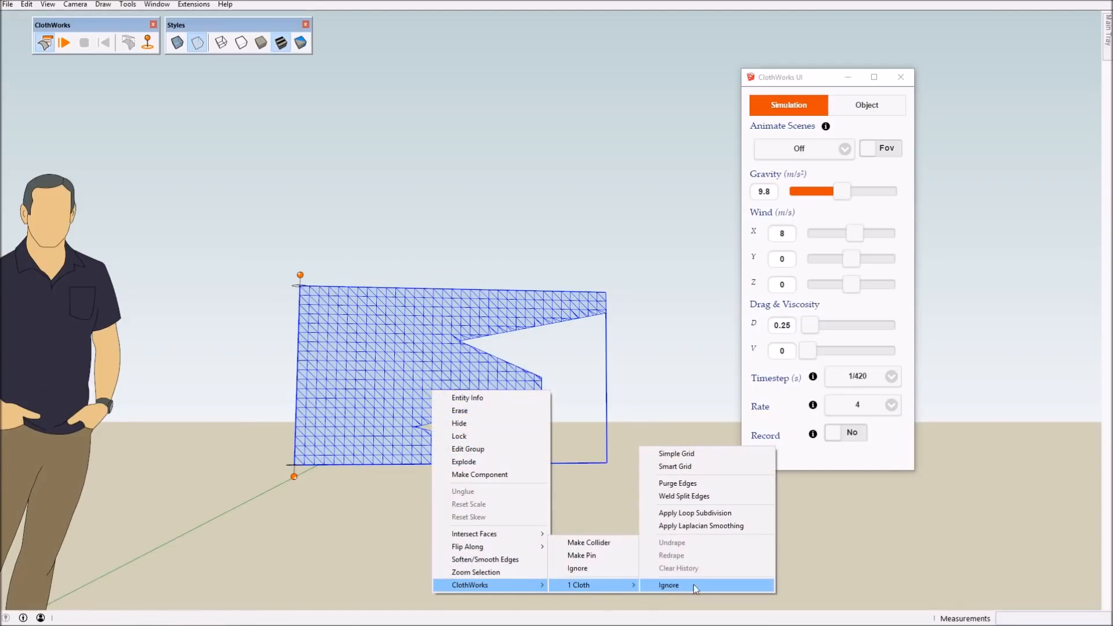
pyautogui.click(700, 483)
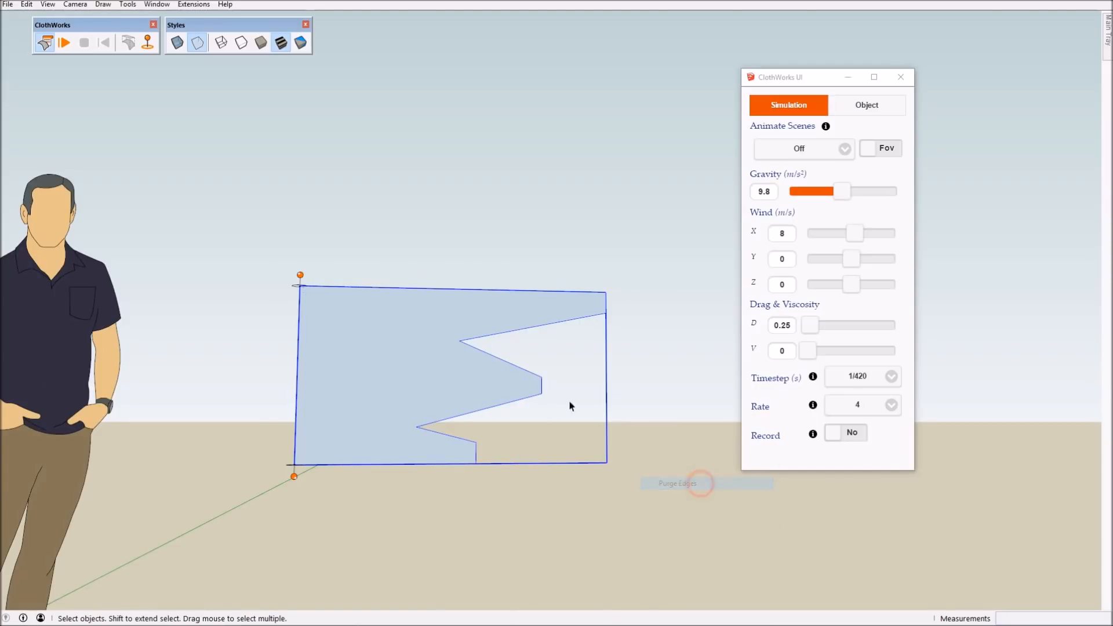
# Inside the flag group, draw lines joining the two notch corners and running from the upper notch up to the top edge.
pyautogui.scroll(4, 380, 391)
pyautogui.doubleClick(430, 394)
pyautogui.scroll(-4, 430, 400)
pyautogui.scroll(2, 430, 402)
pyautogui.press('l')
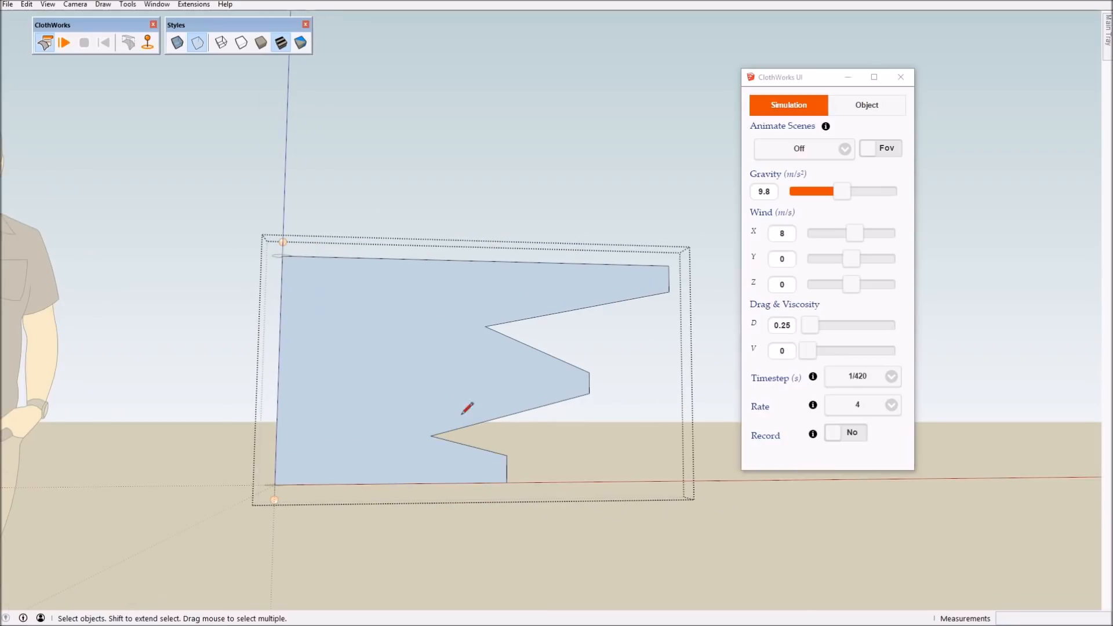
pyautogui.click(430, 435)
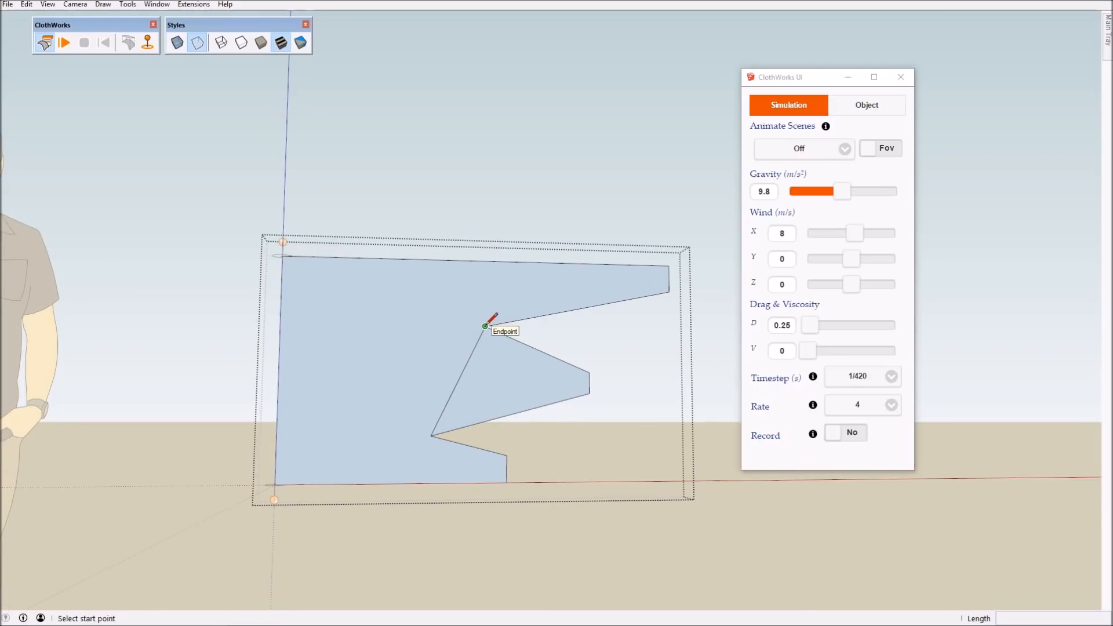
pyautogui.click(485, 326)
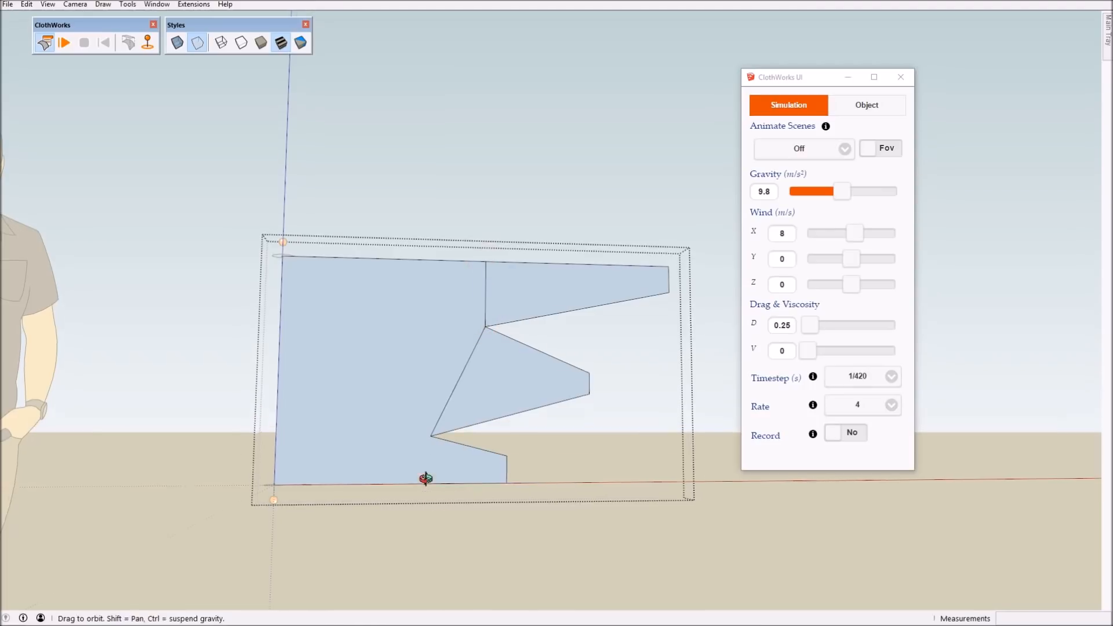
# Draw a vertical line about 11.5 cm long from the lower notch corner down to the flag's bottom edge.
pyautogui.moveTo(425, 490); pyautogui.dragTo(433, 435, button='middle')
pyautogui.click(429, 431)
pyautogui.moveTo(423, 484); pyautogui.dragTo(440, 500, button='middle')
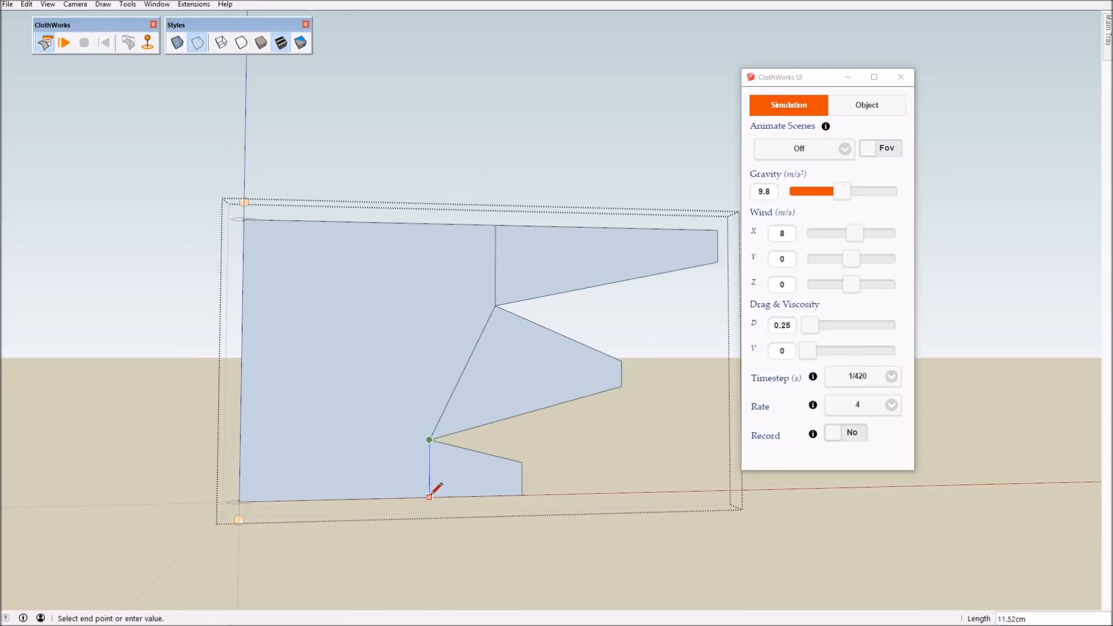
pyautogui.moveTo(430, 496); pyautogui.dragTo(510, 479, button='middle')
pyautogui.press('space')
pyautogui.click(497, 490)
# Draw horizontal lines from the lower and upper notch corners across to the flag's pinned edge.
pyautogui.press('l')
pyautogui.click(462, 460)
pyautogui.click(305, 461)
pyautogui.click(515, 347)
pyautogui.click(311, 346)
# Erase the ends of the horizontal dividing lines that overshoot the flag's pinned edge.
pyautogui.press('space')
pyautogui.click(442, 417)
pyautogui.click(551, 418)
pyautogui.click(429, 402)
pyautogui.moveTo(495, 442); pyautogui.dragTo(496, 395, button='middle')
pyautogui.moveTo(547, 318)
pyautogui.mouseDown(button='middle')
pyautogui.moveTo(487, 427)
pyautogui.moveTo(504, 462)
pyautogui.moveTo(510, 412)
pyautogui.mouseUp(button='middle')
pyautogui.click(510, 414)
pyautogui.click(454, 455)
pyautogui.click(485, 467)
pyautogui.click(432, 459)
pyautogui.click(497, 422)
pyautogui.click(451, 414)
pyautogui.click(469, 335)
pyautogui.click(589, 330)
pyautogui.click(415, 400)
# Close the flag group and apply a ClothWorks Smart Grid to the cloth with 3.00cm padding.
pyautogui.scroll(-2, 479, 574)
pyautogui.click(479, 574)
pyautogui.rightClick(447, 454)
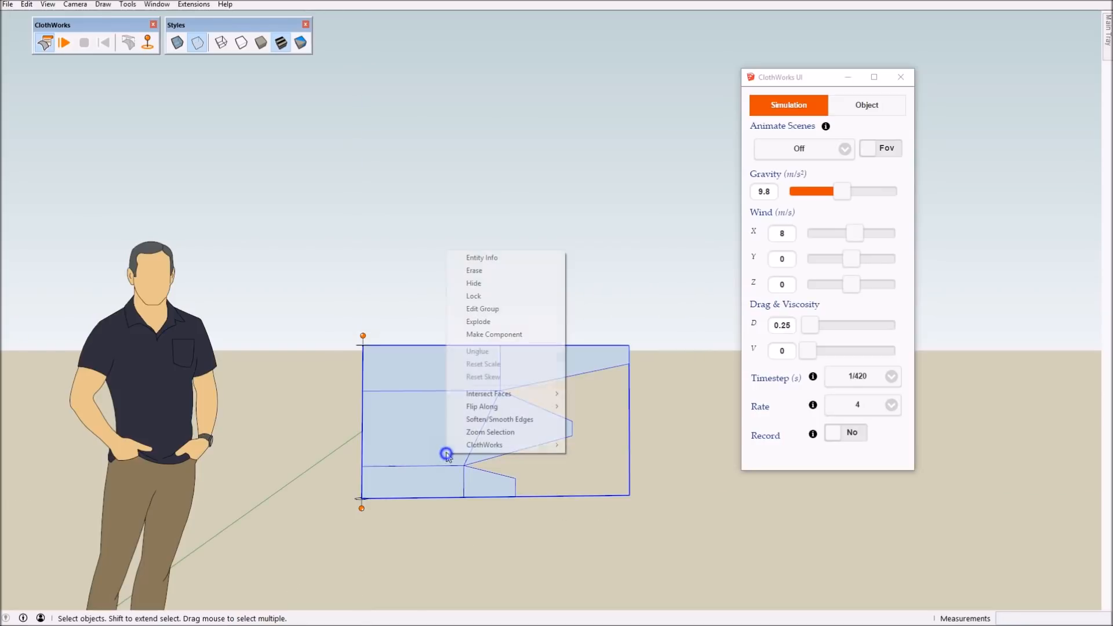
pyautogui.click(514, 444)
pyautogui.click(602, 485)
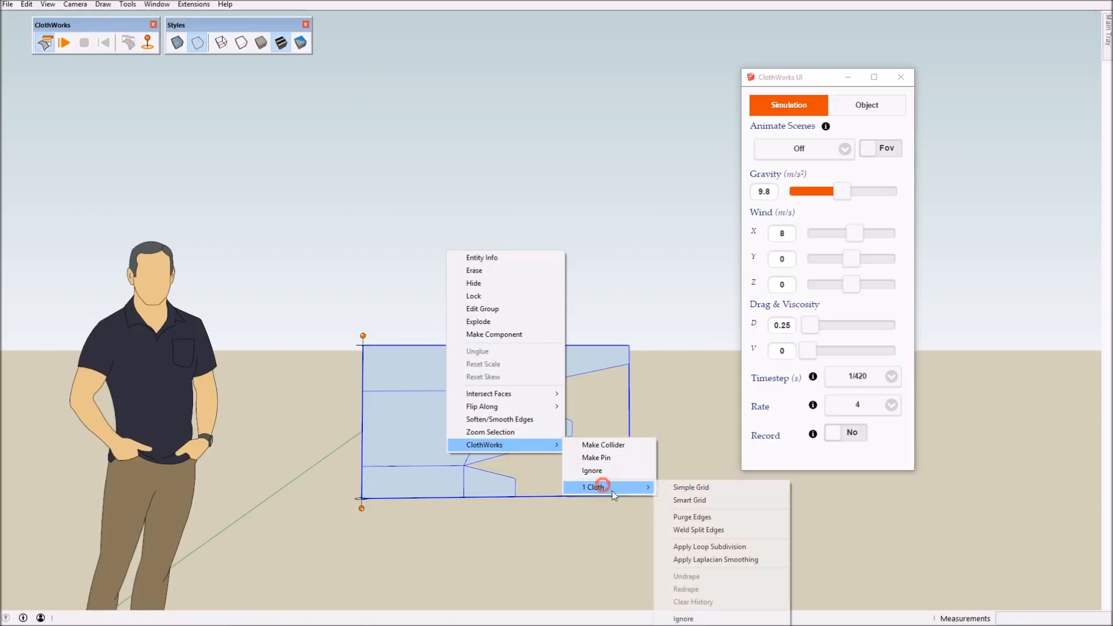
pyautogui.click(696, 501)
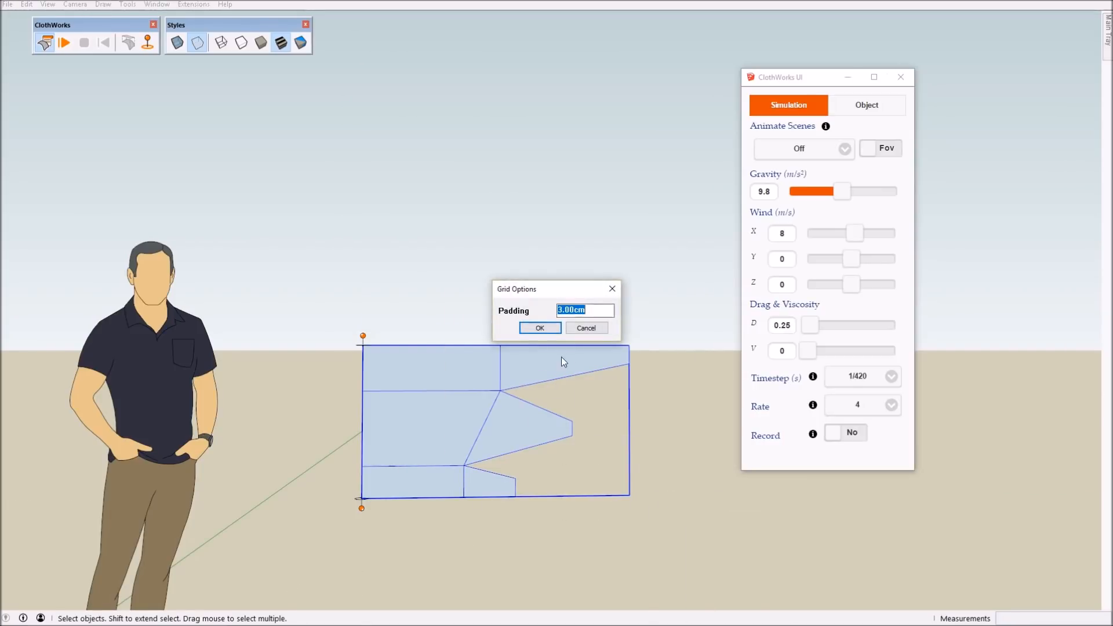
pyautogui.click(538, 328)
# Turn off coplanar softening on the flag's edges to expose the generated grid.
pyautogui.scroll(2, 461, 446)
pyautogui.rightClick(490, 415)
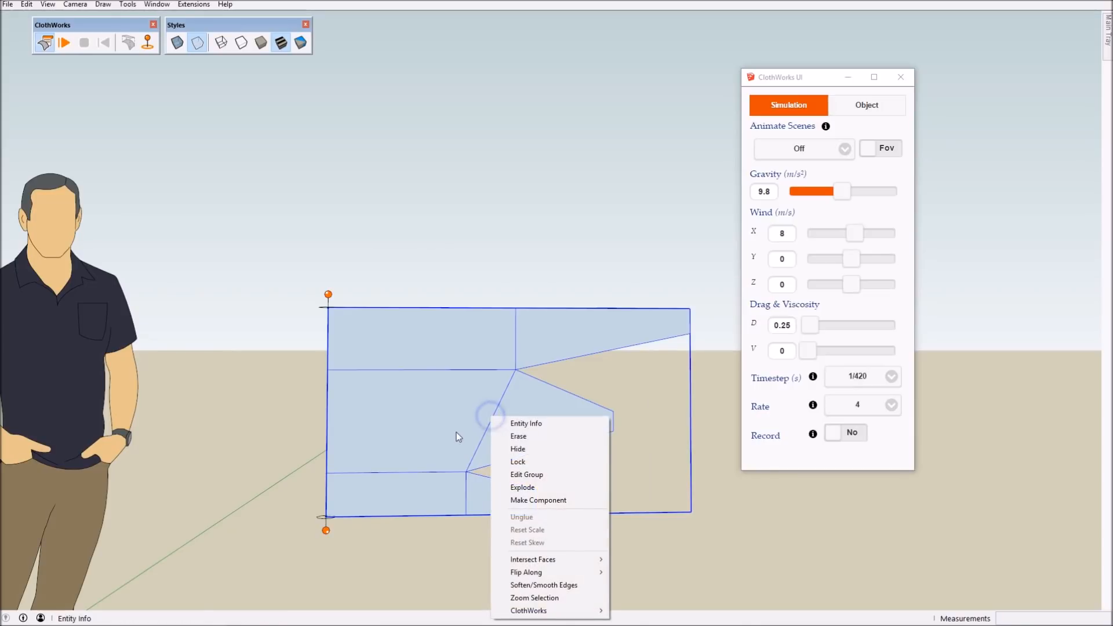
pyautogui.click(865, 541)
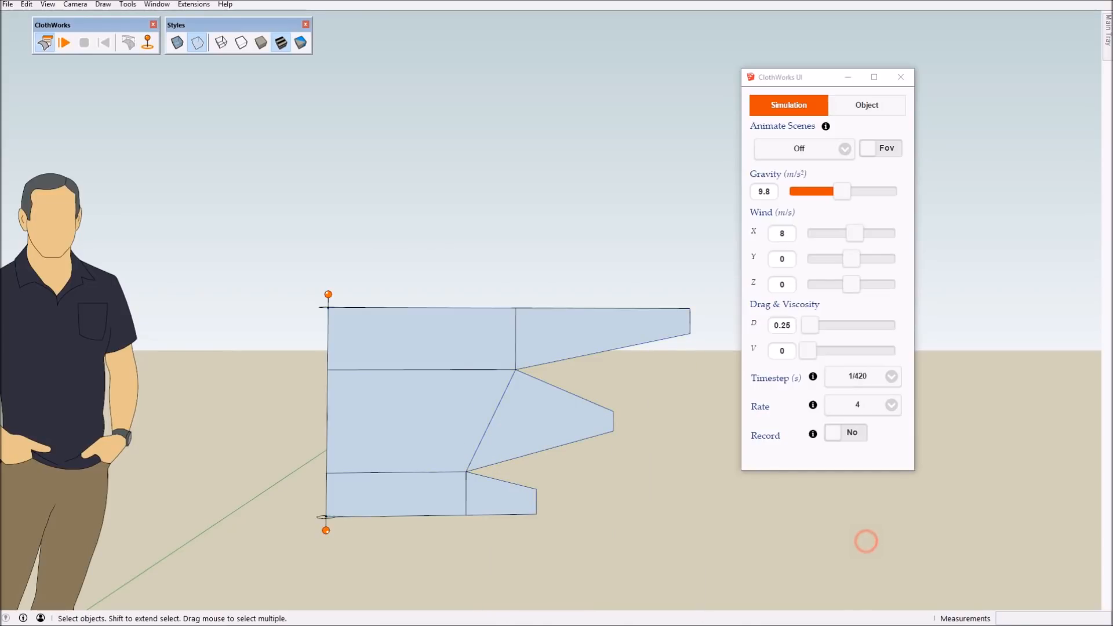
pyautogui.click(541, 452)
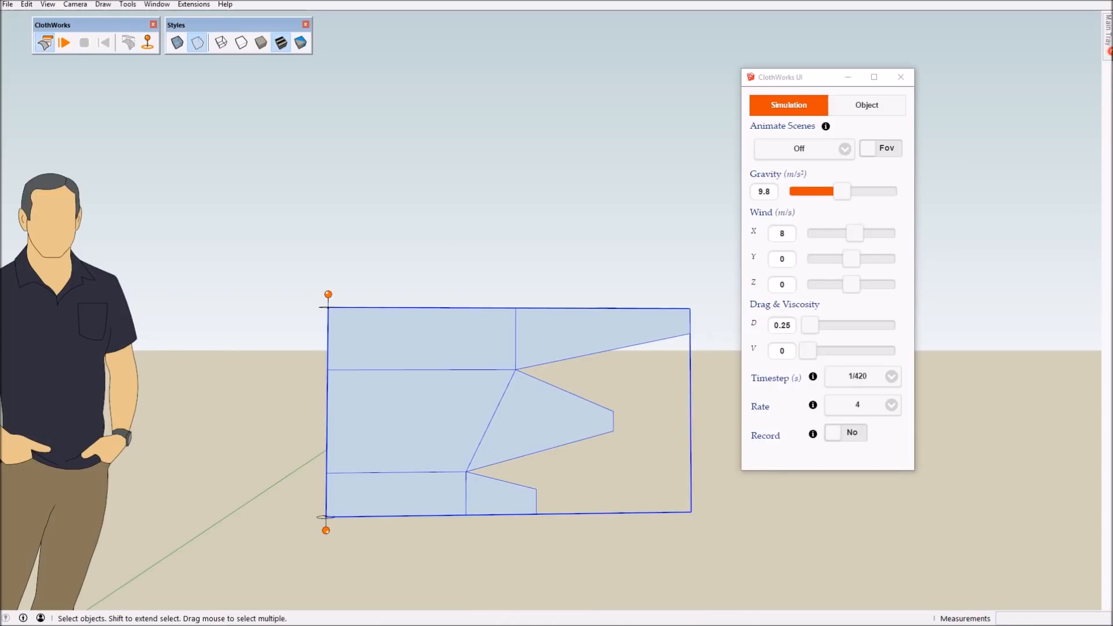
pyautogui.click(1107, 51)
pyautogui.click(972, 587)
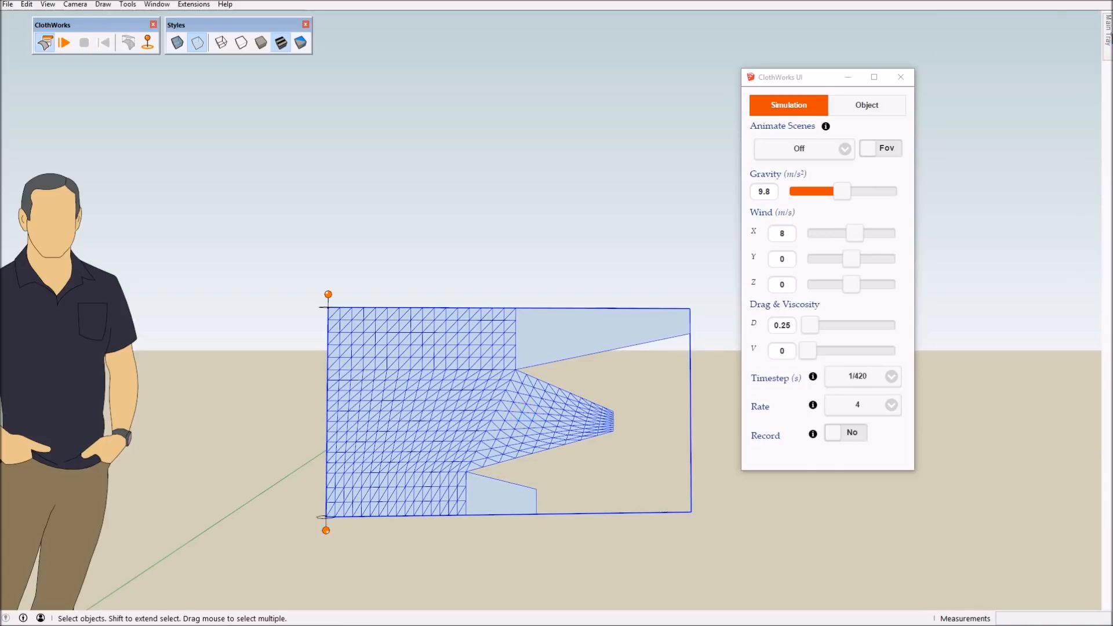
pyautogui.moveTo(1110, 37)
pyautogui.click(980, 579)
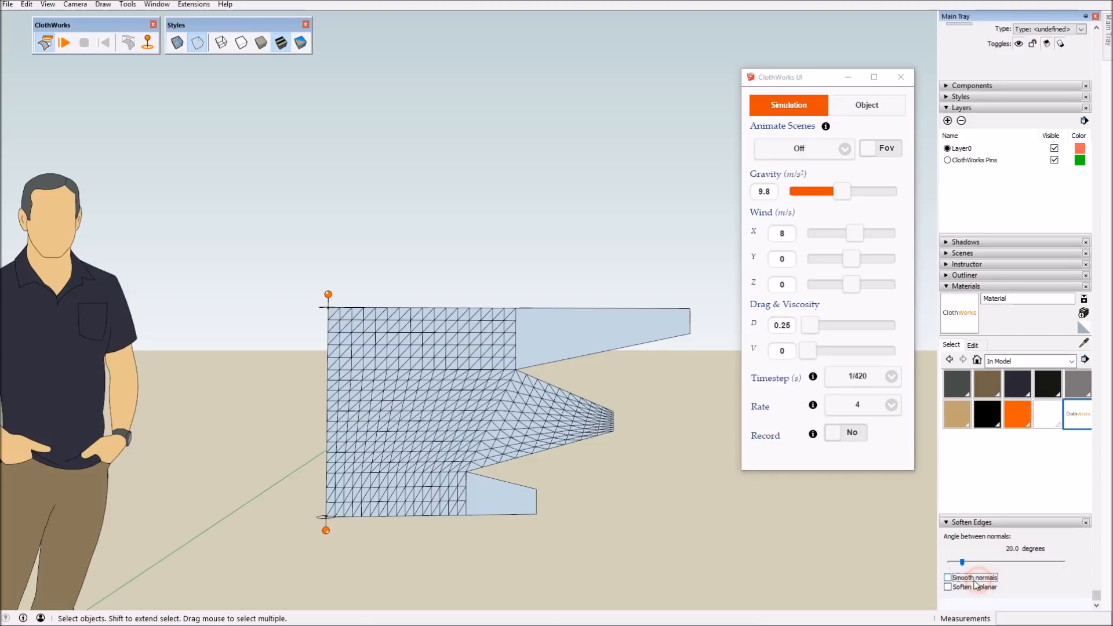
pyautogui.click(963, 588)
pyautogui.click(962, 588)
# Examine the flag sections without a grid, checking the slanted edge beside the upper notch for splits.
pyautogui.click(451, 384)
pyautogui.moveTo(486, 425)
pyautogui.mouseDown(button='middle')
pyautogui.moveTo(537, 405)
pyautogui.moveTo(524, 375)
pyautogui.moveTo(653, 355)
pyautogui.mouseUp(button='middle')
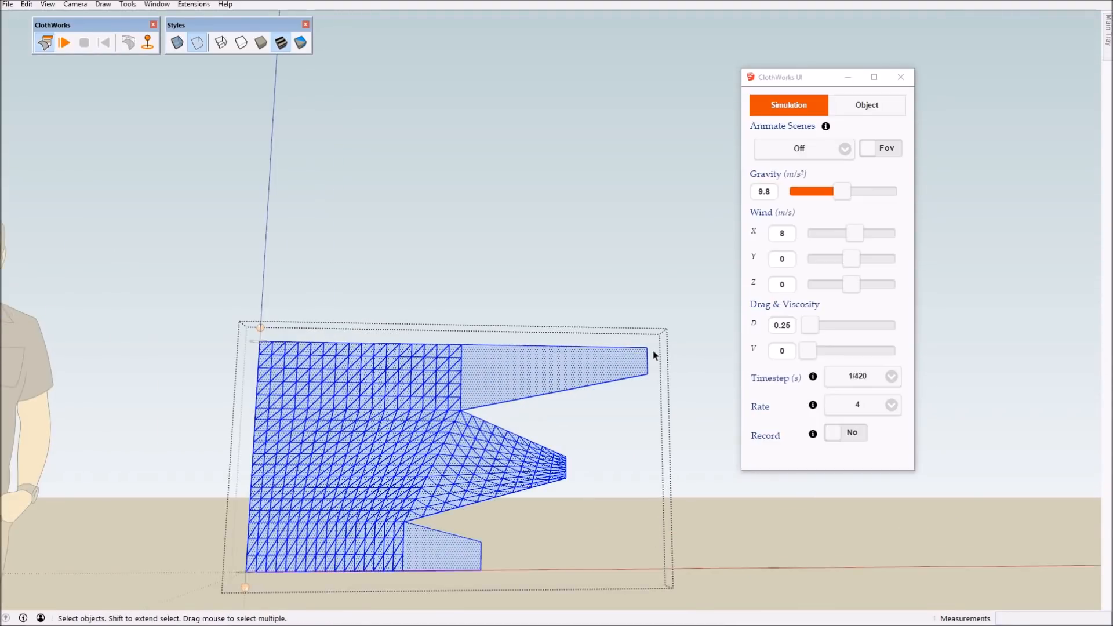
pyautogui.scroll(2, 653, 355)
pyautogui.scroll(-3, 429, 393)
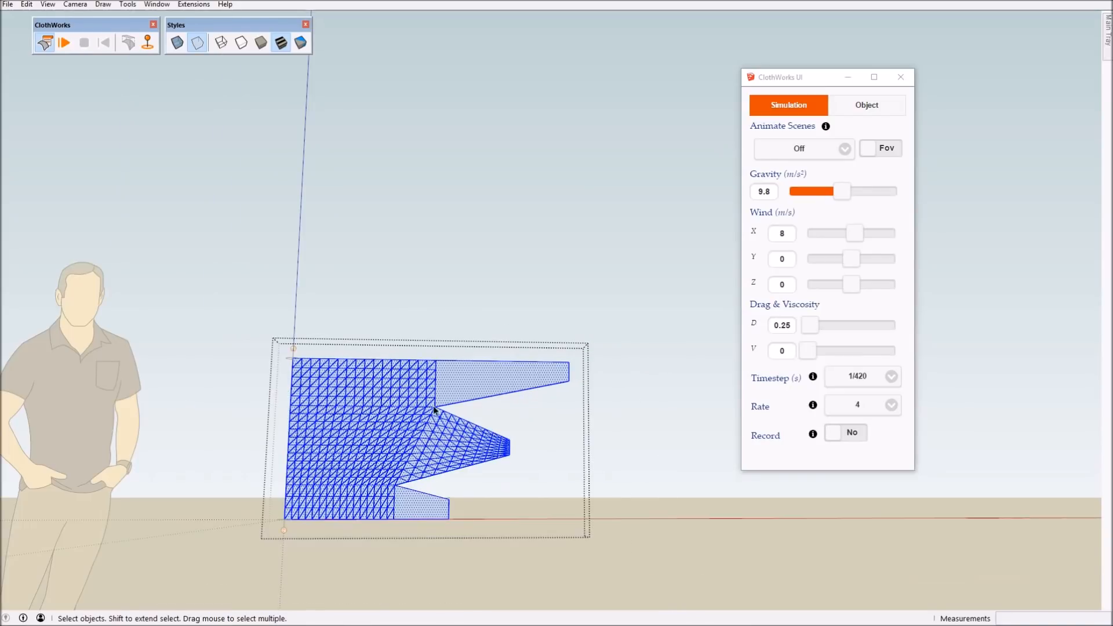
pyautogui.scroll(1, 454, 294)
pyautogui.moveTo(455, 294); pyautogui.dragTo(447, 479, button='middle')
pyautogui.scroll(4, 509, 392)
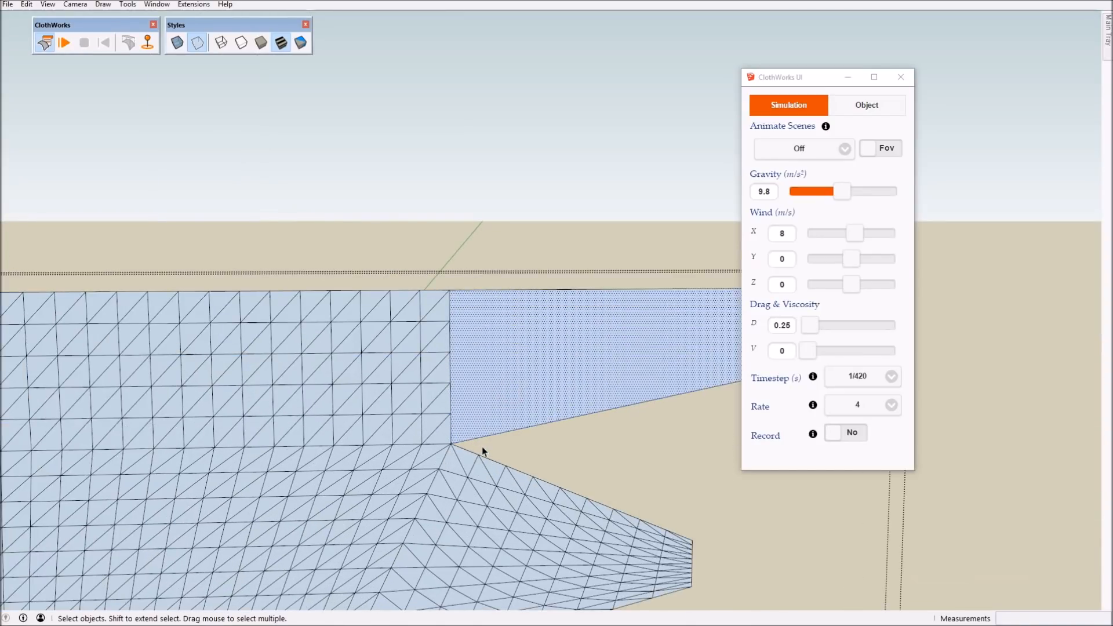
pyautogui.scroll(-3, 485, 444)
pyautogui.scroll(-3, 481, 400)
pyautogui.scroll(5, 482, 387)
pyautogui.scroll(3, 516, 396)
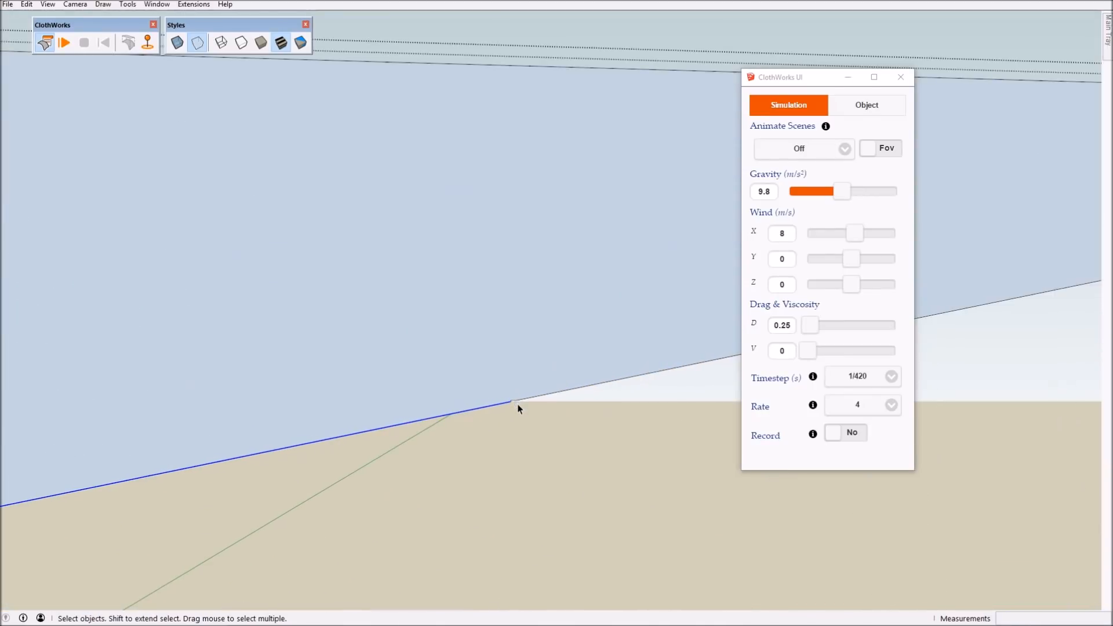
pyautogui.moveTo(501, 392); pyautogui.dragTo(504, 357, button='middle')
pyautogui.click(481, 356)
pyautogui.scroll(-8, 541, 343)
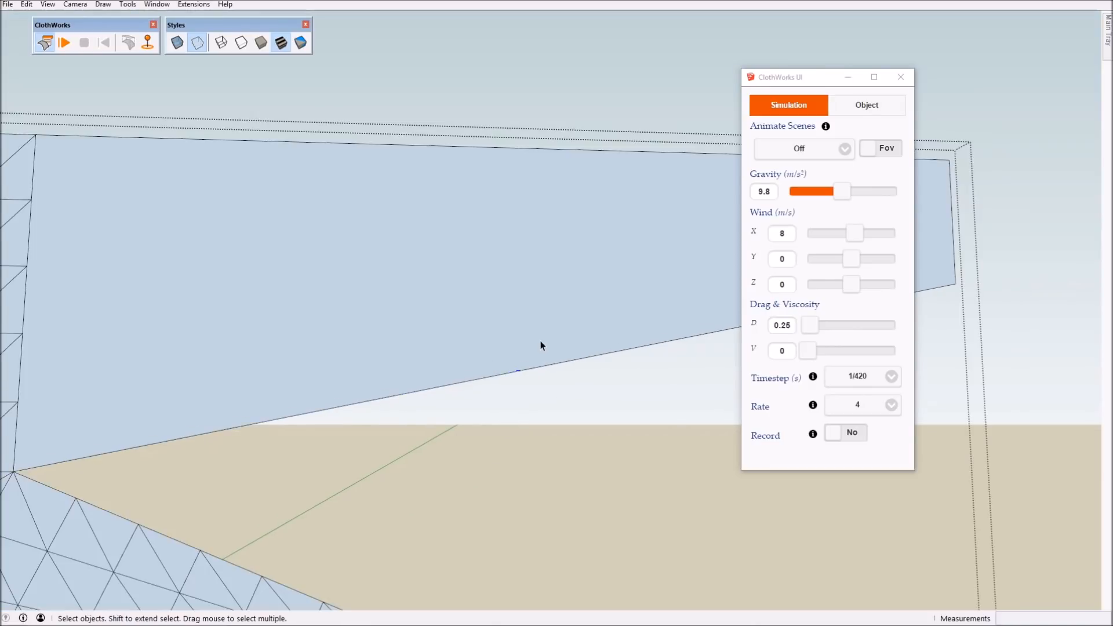
# Purge the grid and dividing edges from the cloth.
pyautogui.rightClick(502, 411)
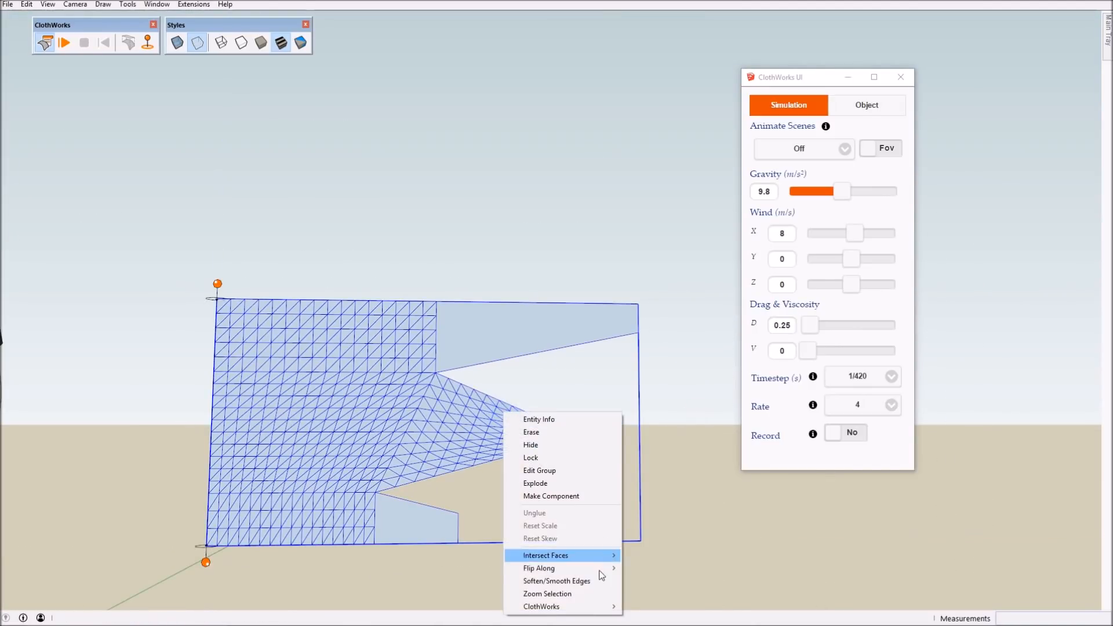
pyautogui.moveTo(596, 607)
pyautogui.click(682, 607)
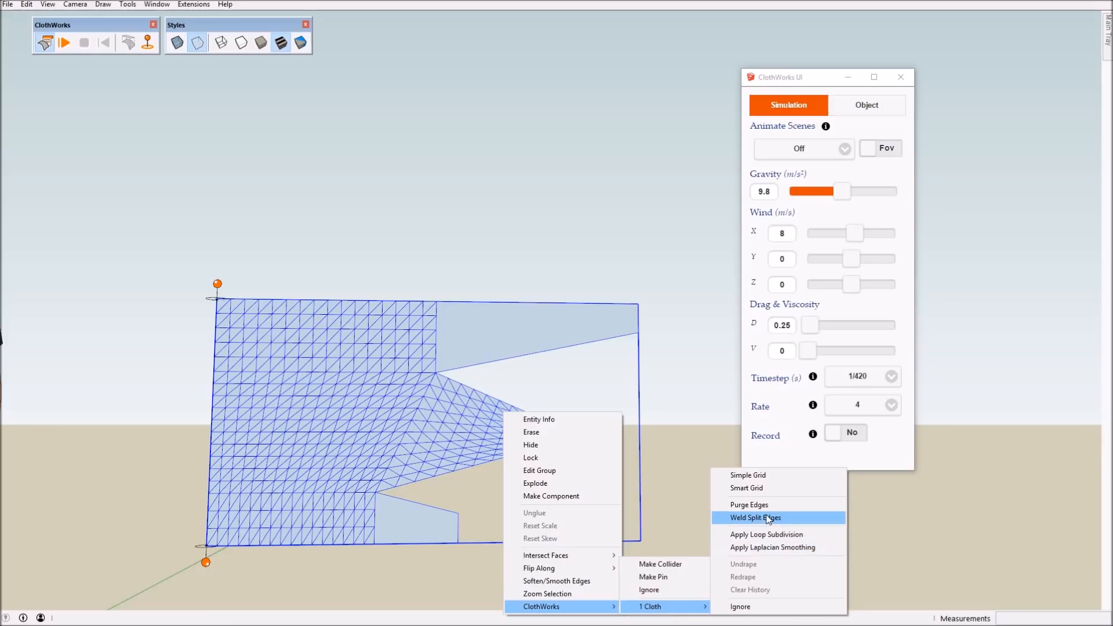
pyautogui.click(766, 505)
# Replace the split slanted edge of the flag's top point with a single line from the upper notch to the tip.
pyautogui.scroll(2, 460, 414)
pyautogui.tripleClick(539, 321)
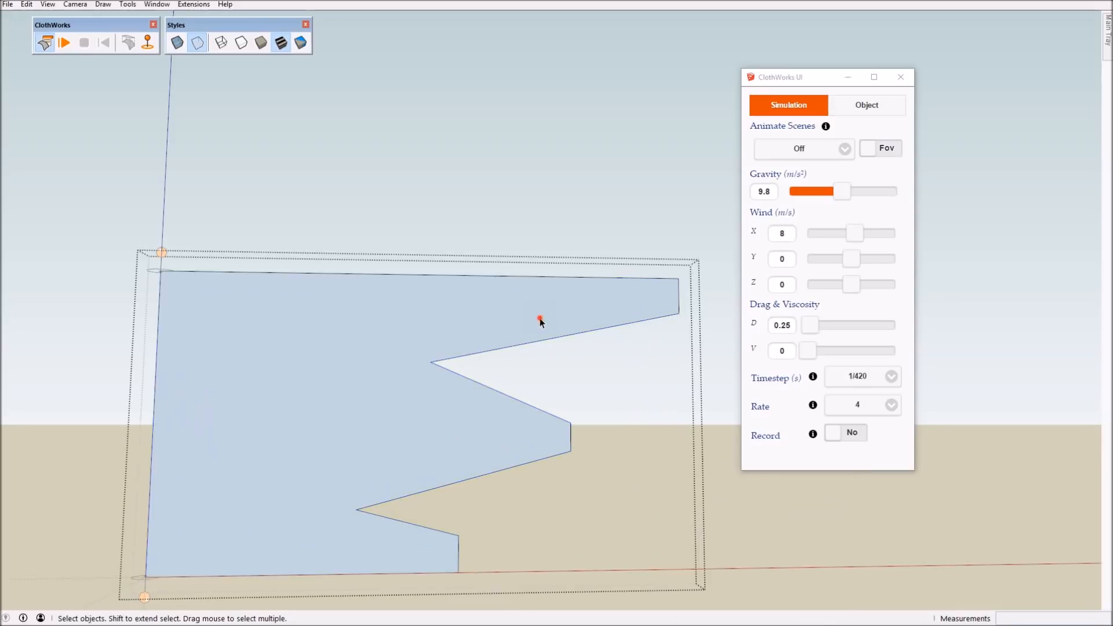
pyautogui.click(584, 348)
pyautogui.scroll(1, 558, 338)
pyautogui.scroll(5, 557, 338)
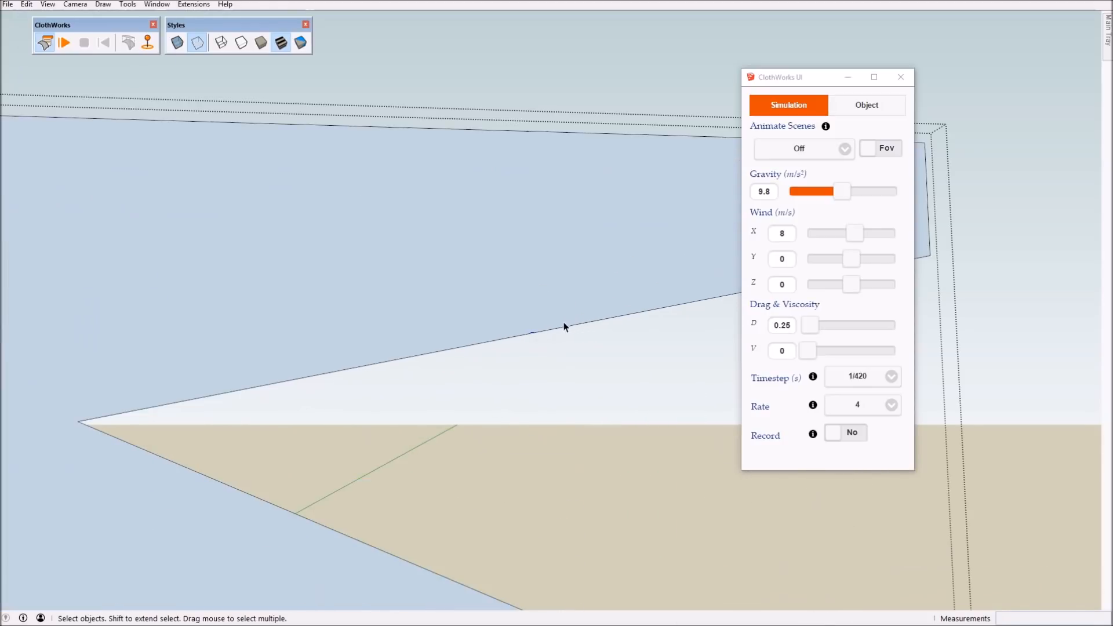
pyautogui.scroll(-2, 292, 419)
pyautogui.press('l')
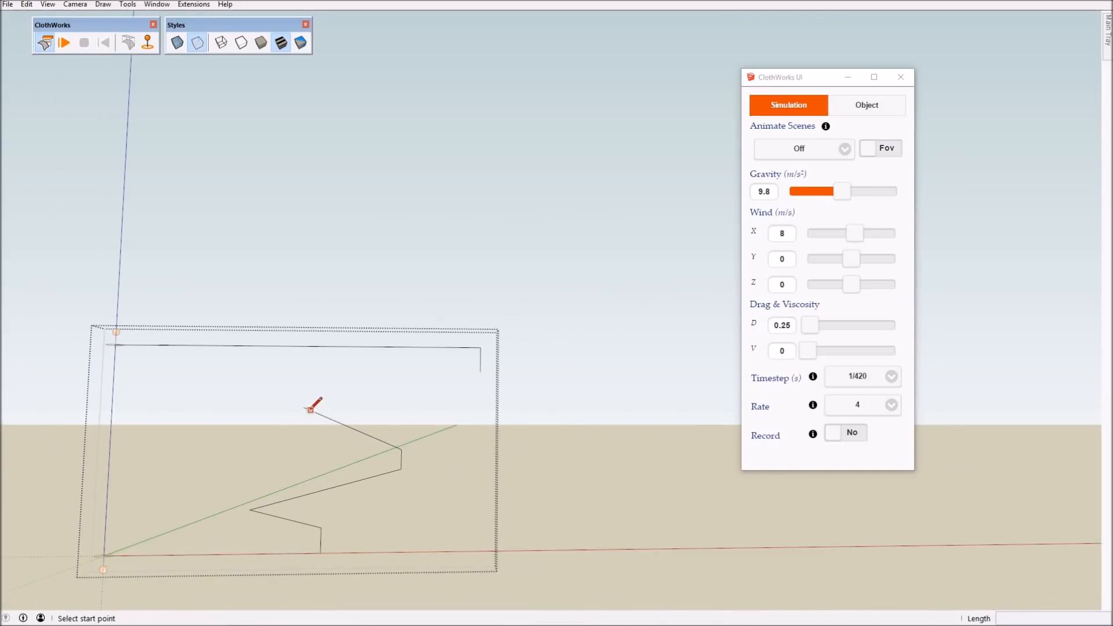
pyautogui.click(480, 371)
pyautogui.press('space')
pyautogui.scroll(-3, 415, 445)
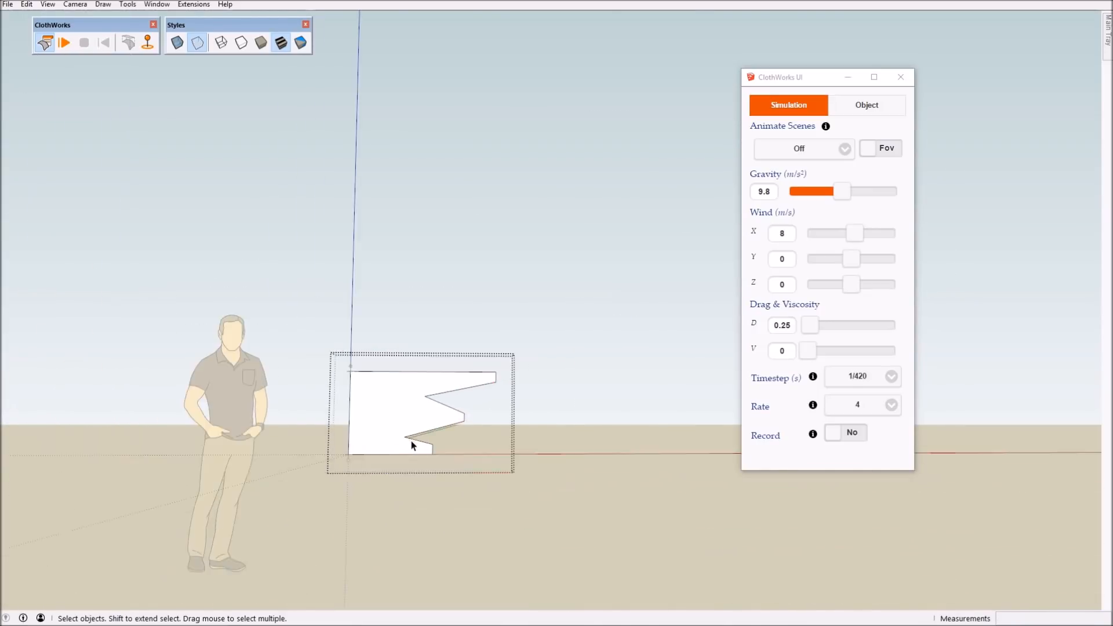
# Replace the slanted edge of the flag's bottom point with a single line from the lower notch, and close the group.
pyautogui.scroll(5, 431, 452)
pyautogui.moveTo(351, 401); pyautogui.dragTo(502, 460)
pyautogui.scroll(2, 442, 433)
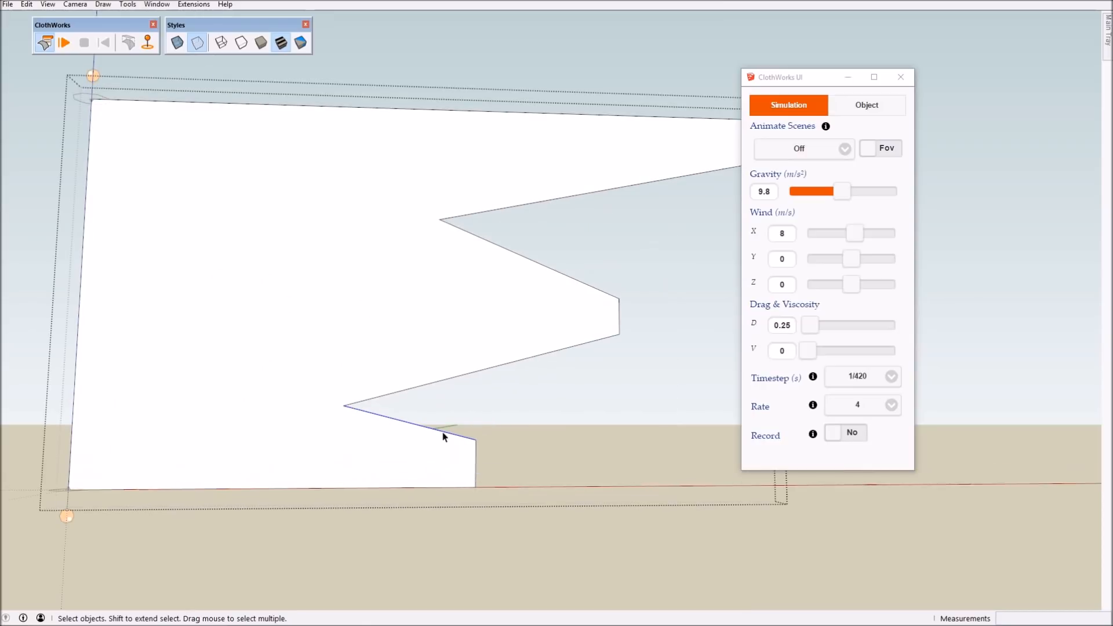
pyautogui.press('Delete')
pyautogui.press('l')
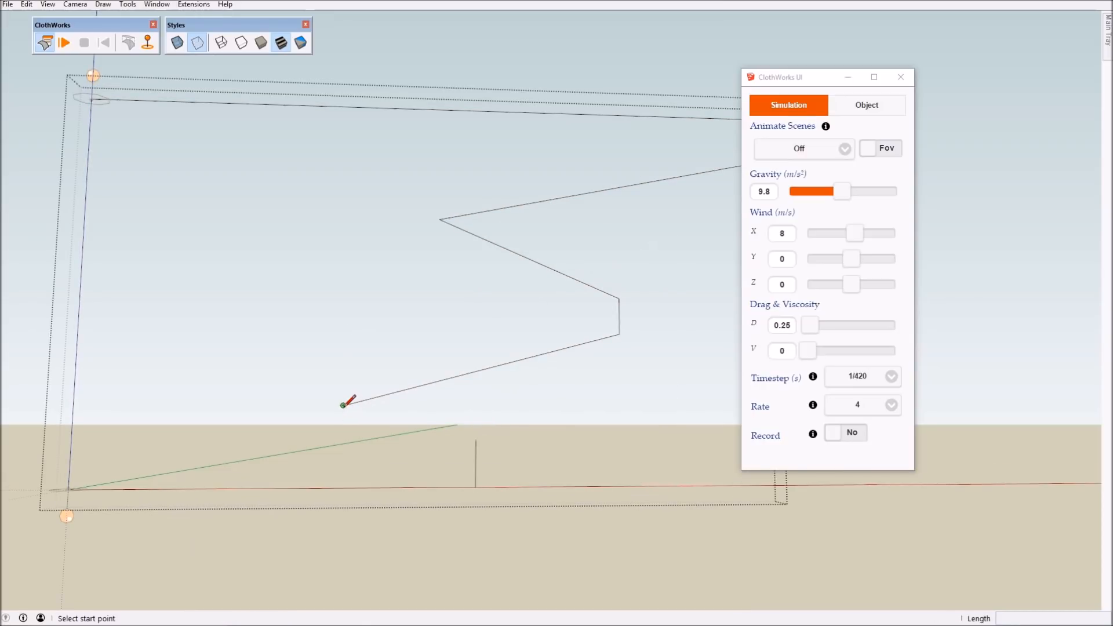
pyautogui.click(475, 439)
pyautogui.press('space')
pyautogui.scroll(-4, 493, 493)
pyautogui.scroll(2, 541, 559)
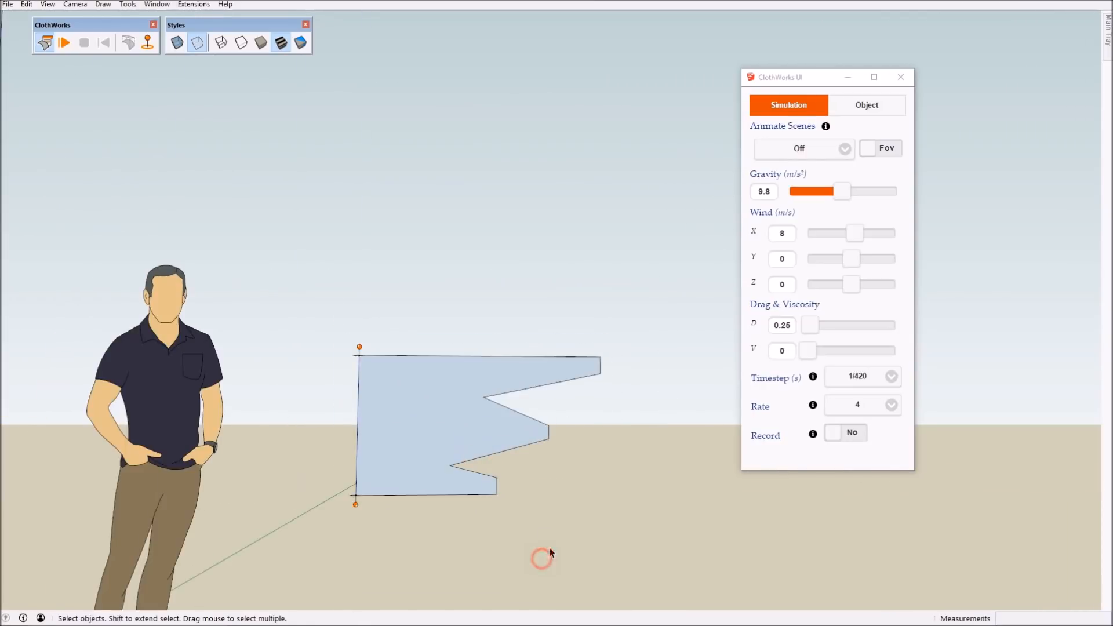
# Redraw the dividing lines from both notches to the outer edges and between the notches, trimming the overshooting ends.
pyautogui.rightClick(451, 405)
pyautogui.doubleClick(362, 444)
pyautogui.scroll(3, 361, 445)
pyautogui.press('l')
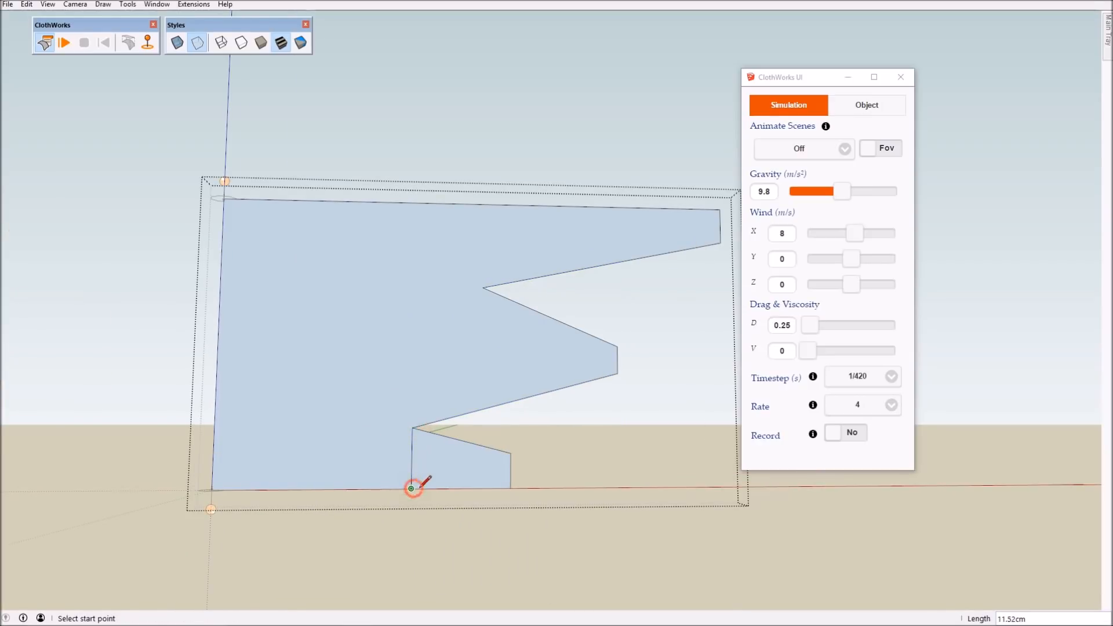
pyautogui.scroll(-2, 414, 487)
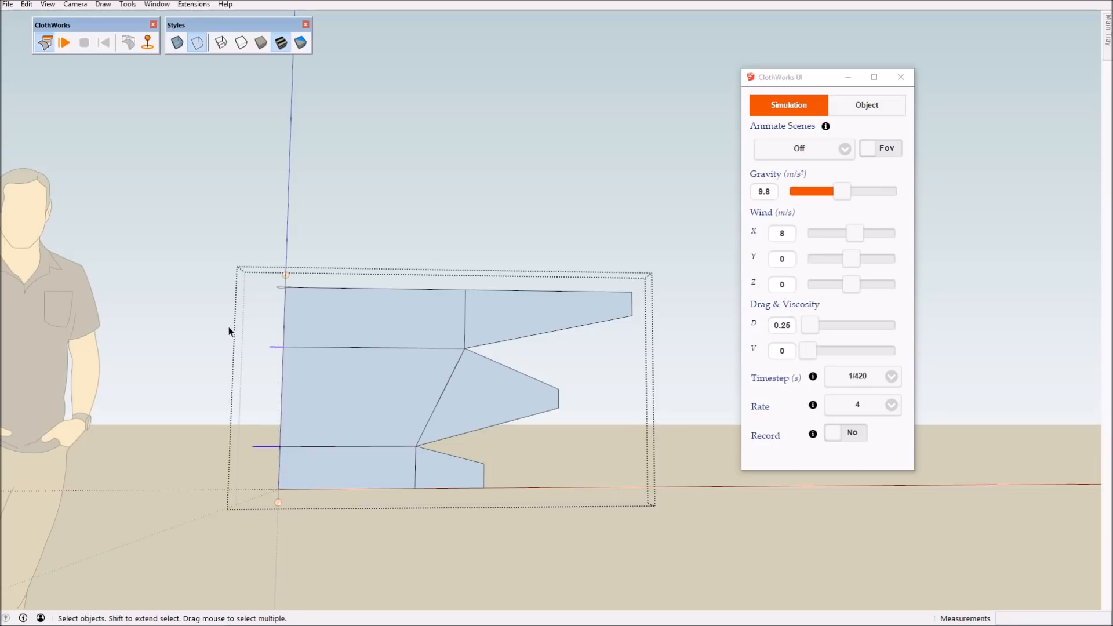
pyautogui.click(207, 355)
# Apply a ClothWorks Smart Grid to the redivided flag cloth.
pyautogui.rightClick(385, 422)
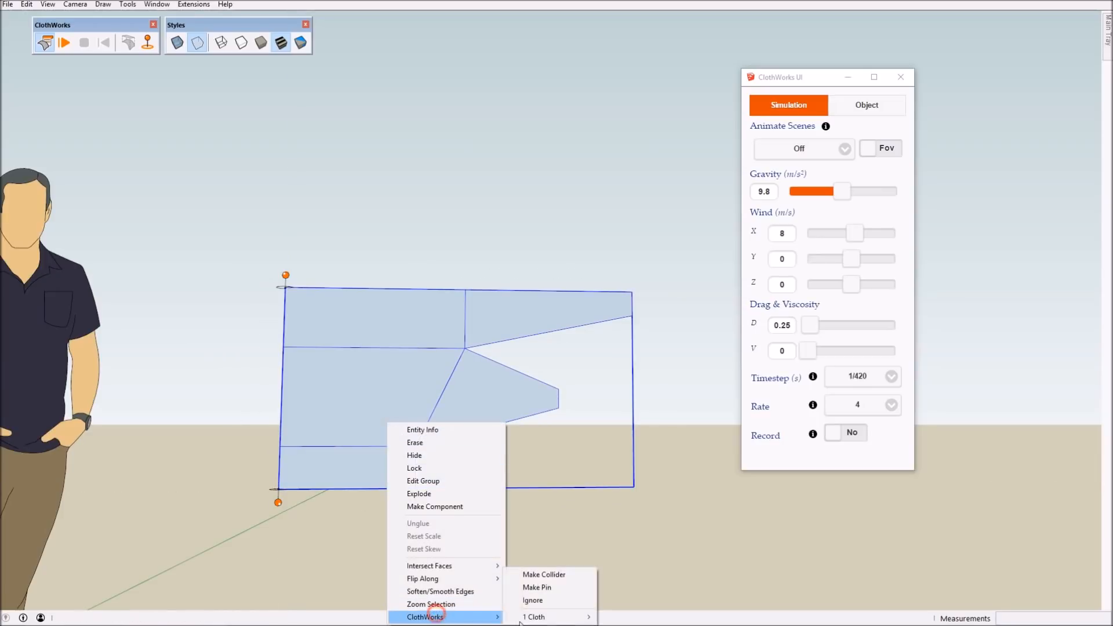
pyautogui.rightClick(365, 418)
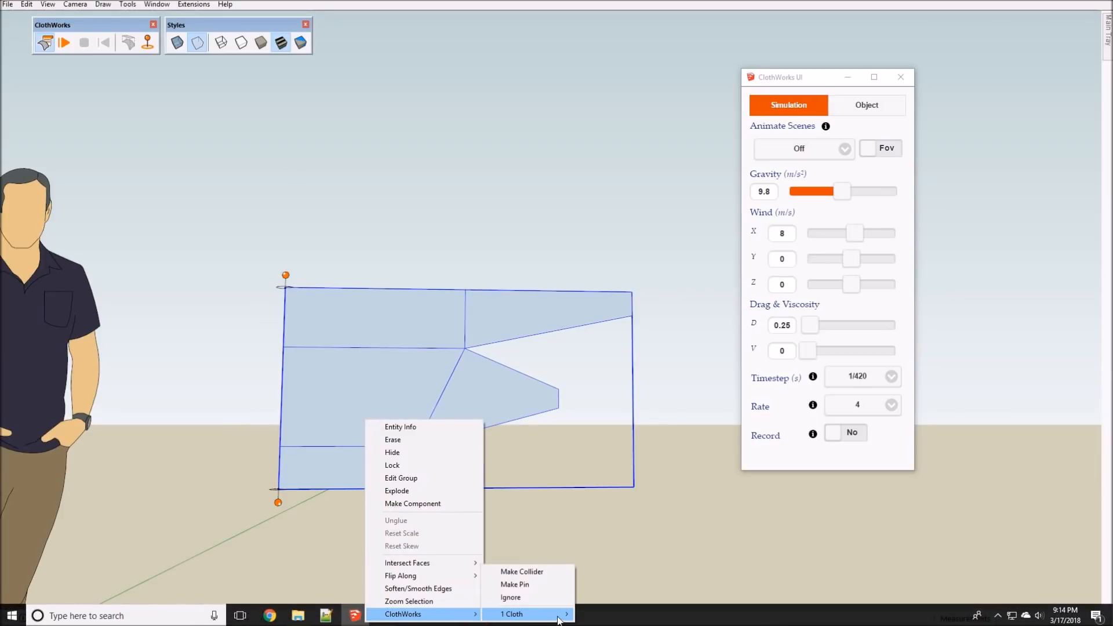
pyautogui.moveTo(557, 619)
pyautogui.click(631, 497)
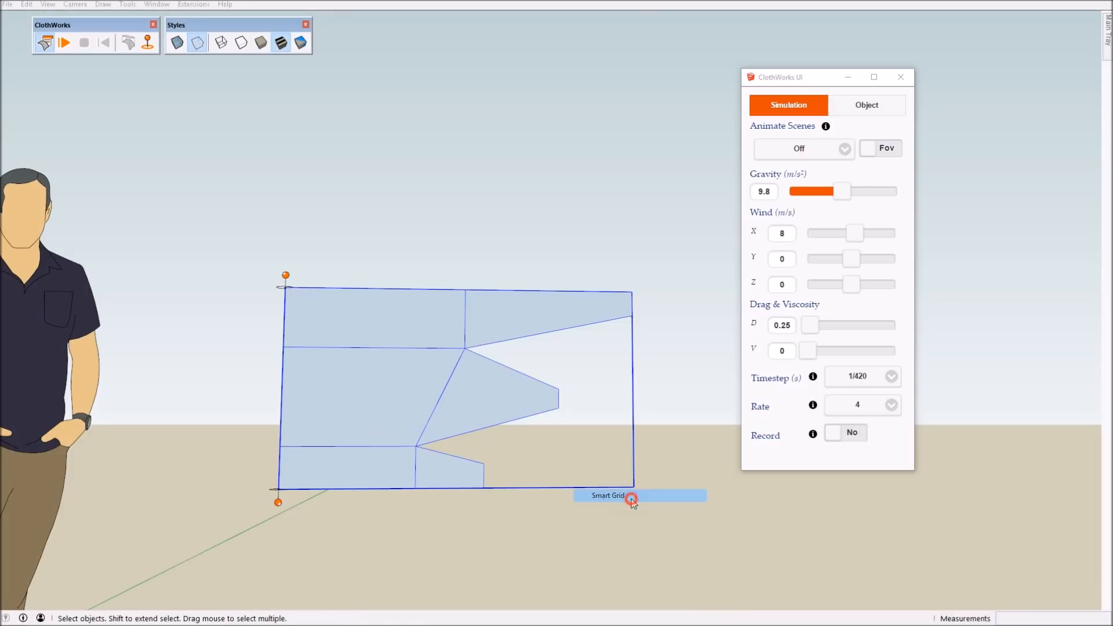
pyautogui.click(536, 328)
# Turn off coplanar softening on the flag's edges to show the new grid across all sections.
pyautogui.doubleClick(481, 406)
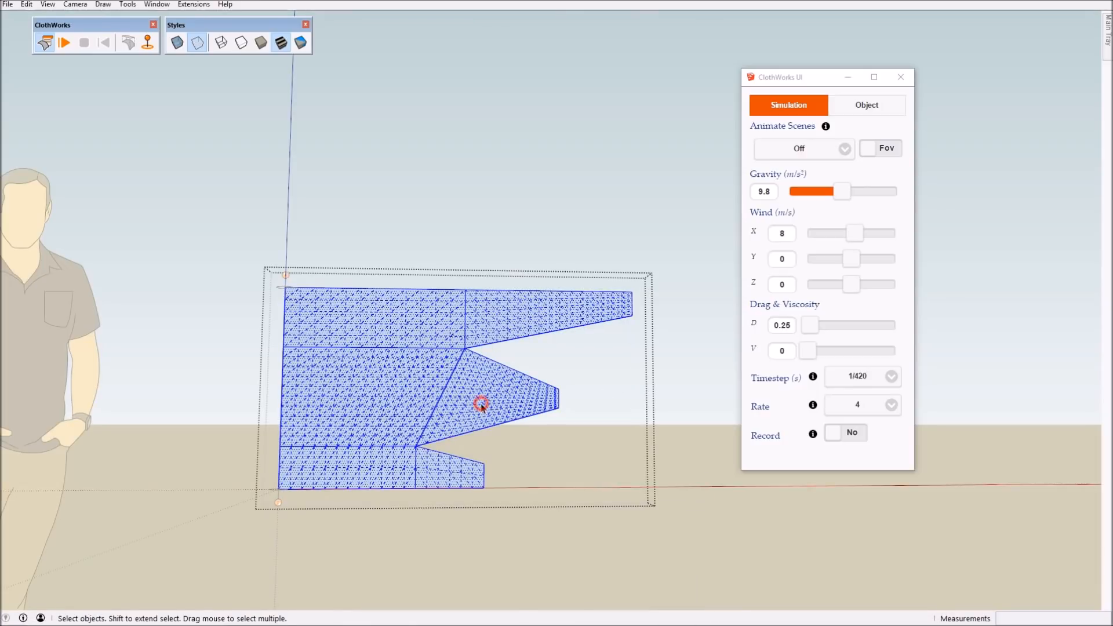
pyautogui.click(503, 360)
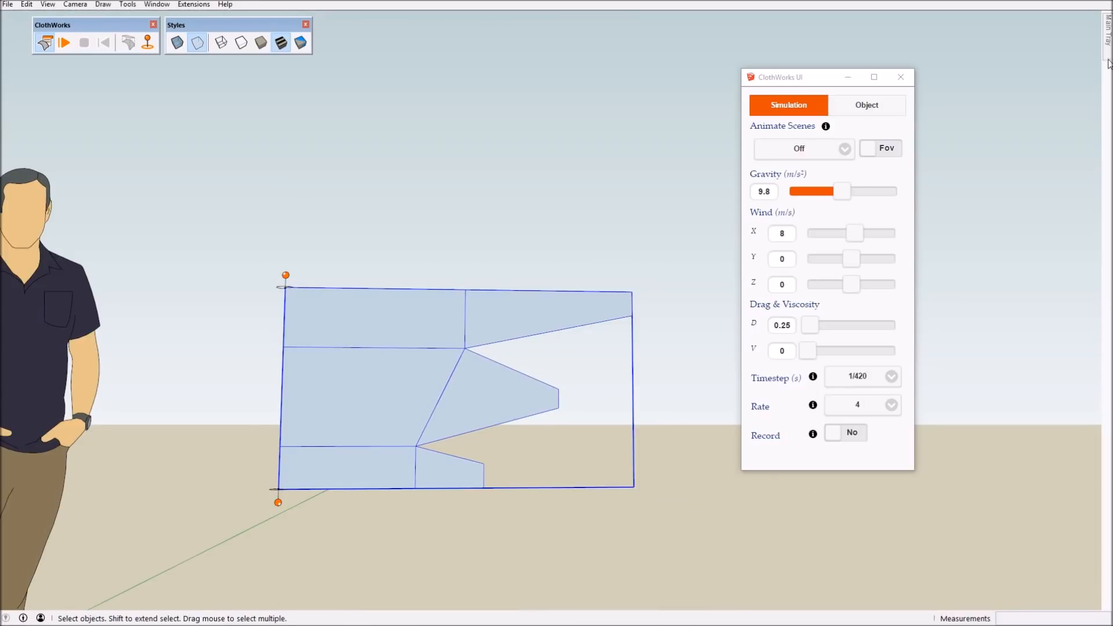
pyautogui.moveTo(1108, 29)
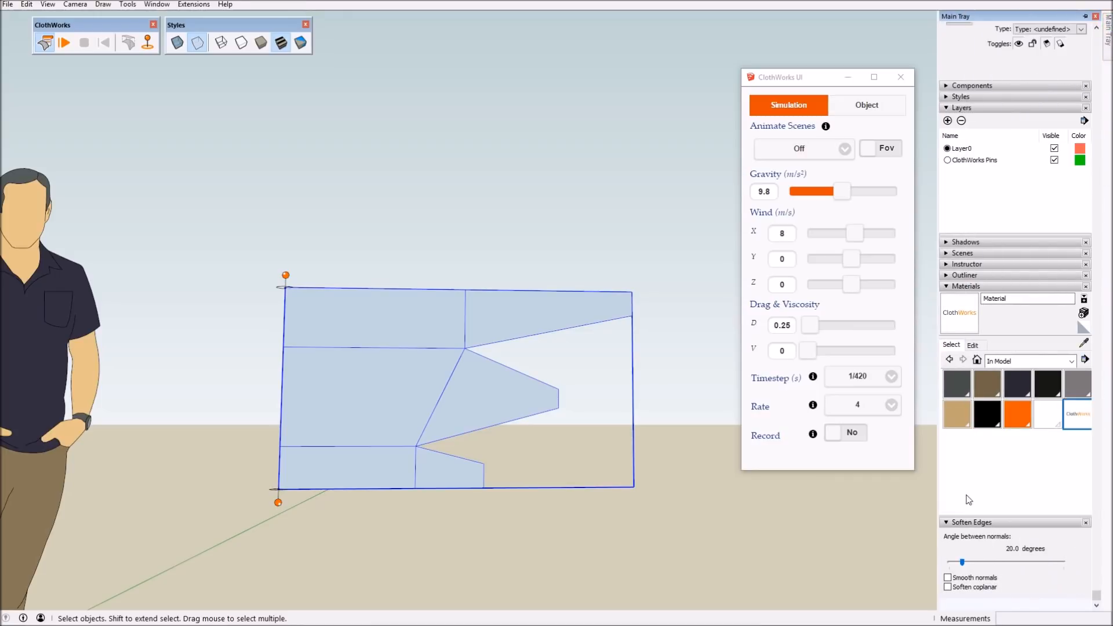
pyautogui.click(964, 587)
pyautogui.moveTo(586, 409); pyautogui.dragTo(350, 472, button='middle')
pyautogui.scroll(3, 395, 471)
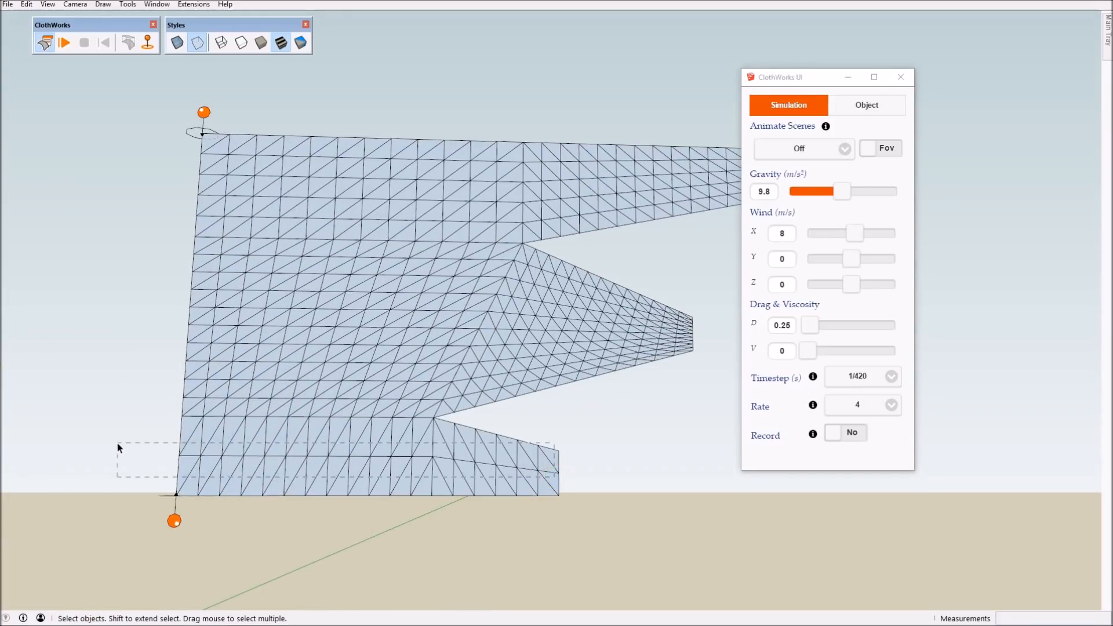
# Purge the grid edges from the flag cloth with ClothWorks.
pyautogui.scroll(-3, 433, 489)
pyautogui.moveTo(433, 489); pyautogui.dragTo(417, 492, button='middle')
pyautogui.scroll(3, 397, 455)
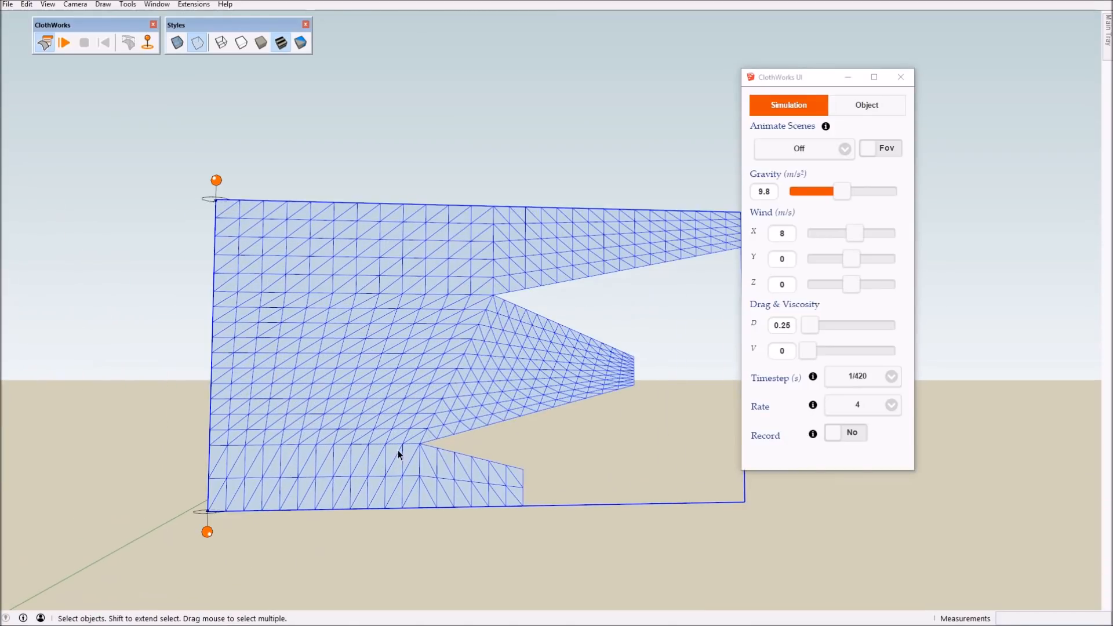
pyautogui.rightClick(375, 382)
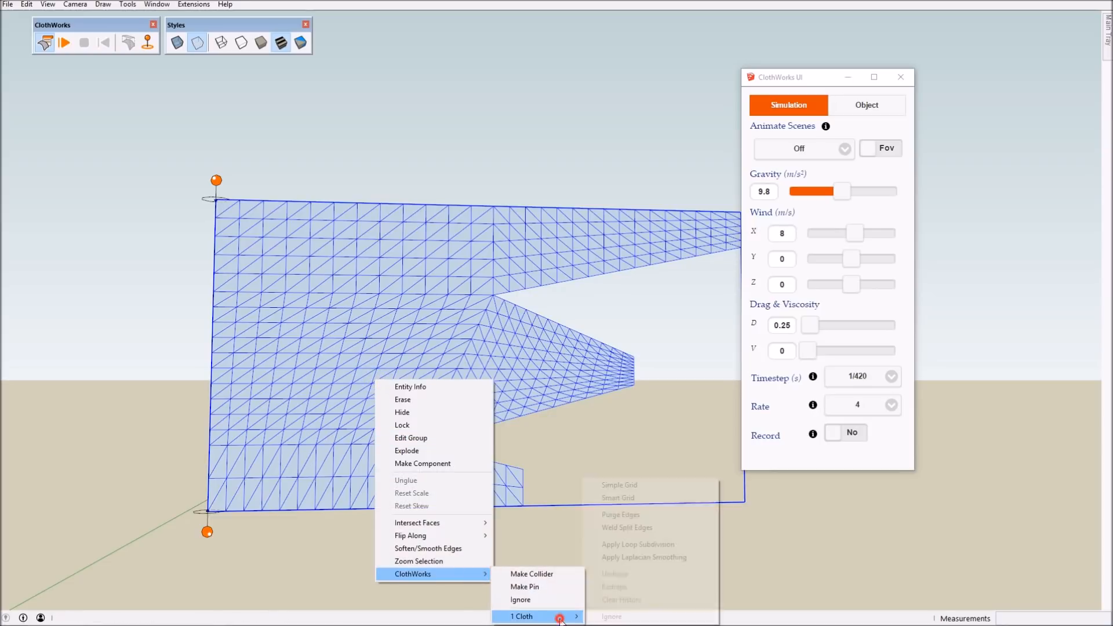
pyautogui.moveTo(560, 618)
pyautogui.click(614, 516)
pyautogui.rightClick(479, 383)
pyautogui.click(365, 469)
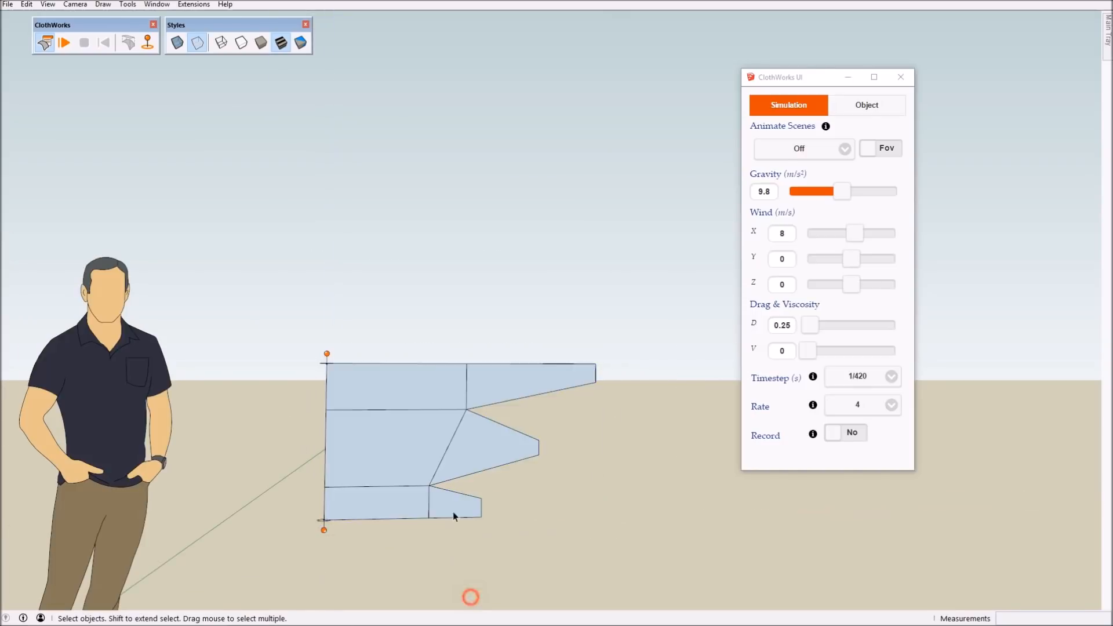
# Apply a ClothWorks Smart Grid to the flag cloth with a padding of 2.
pyautogui.rightClick(422, 444)
pyautogui.click(502, 433)
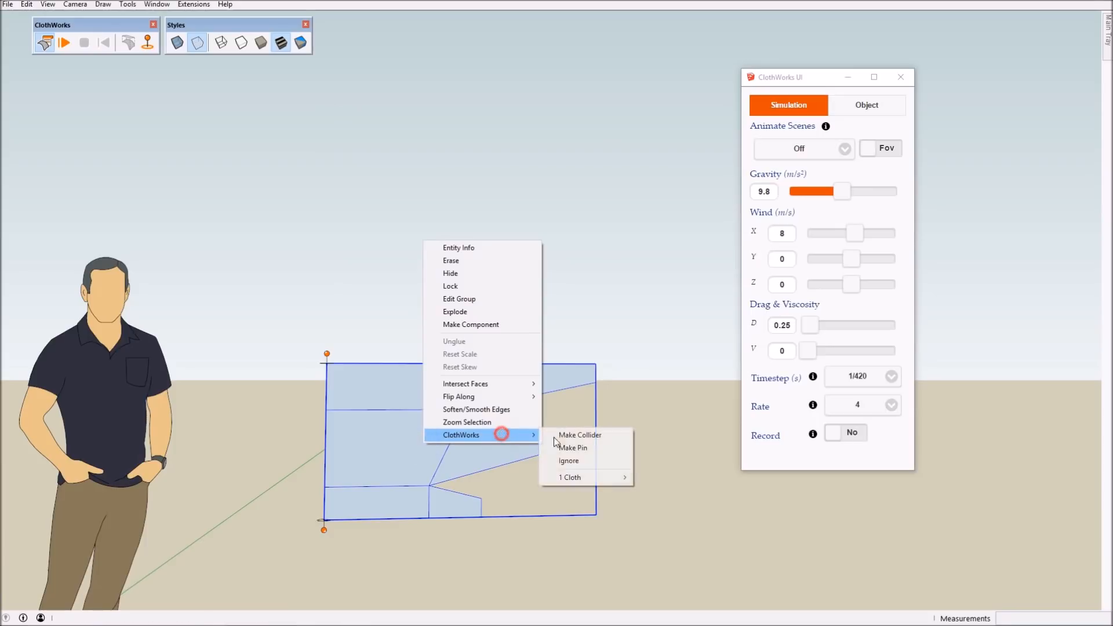
pyautogui.click(574, 476)
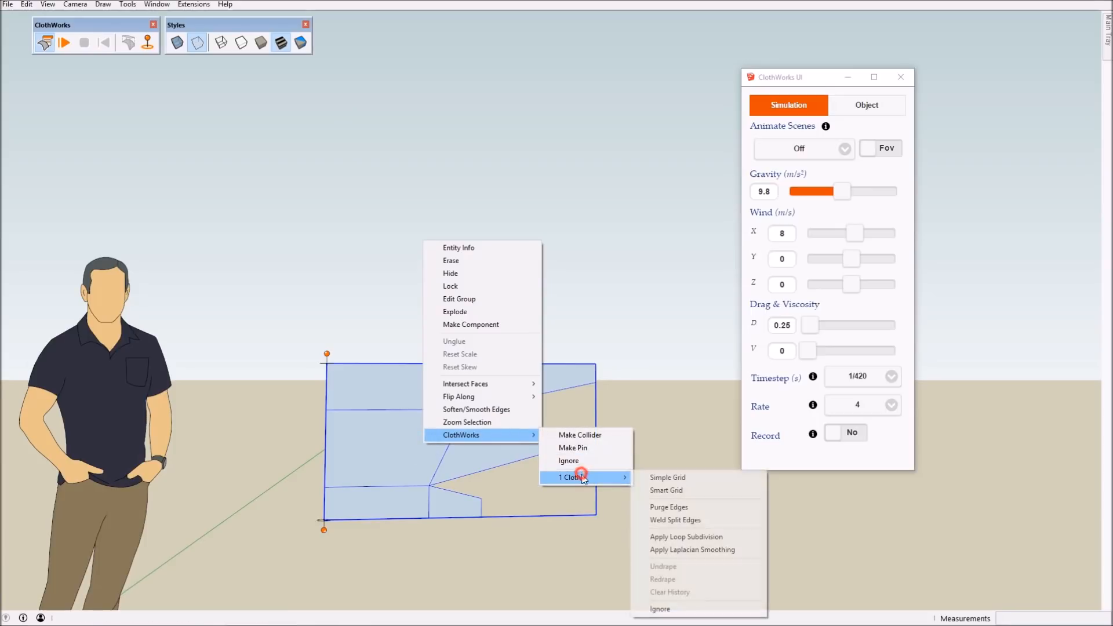
pyautogui.click(684, 491)
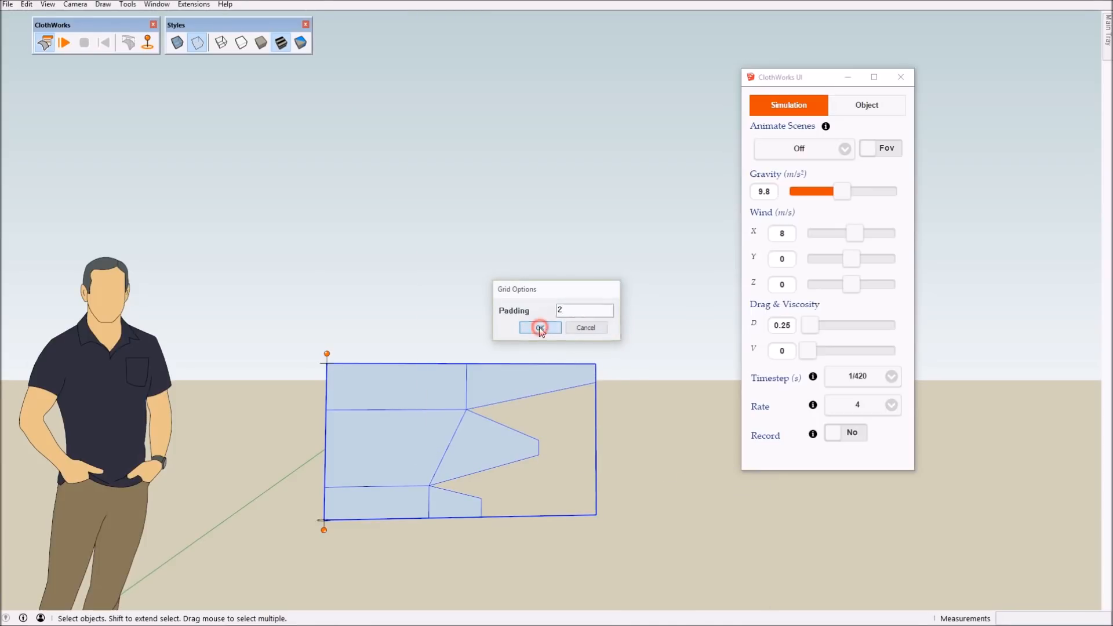
# Open the flag group and select all its geometry to examine the mesh in every section, and close the group.
pyautogui.tripleClick(409, 484)
pyautogui.moveTo(655, 551); pyautogui.dragTo(603, 487, button='middle')
pyautogui.scroll(2, 428, 489)
pyautogui.scroll(2, 458, 515)
pyautogui.scroll(-2, 560, 540)
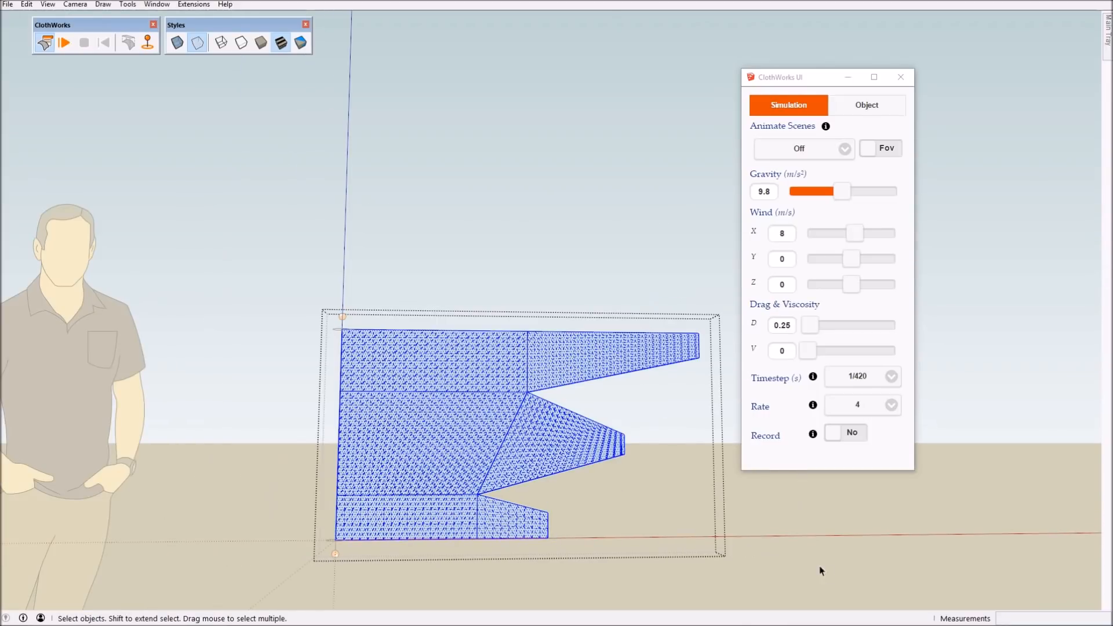
pyautogui.click(783, 559)
pyautogui.moveTo(525, 458); pyautogui.dragTo(500, 494, button='middle')
pyautogui.scroll(-1, 500, 494)
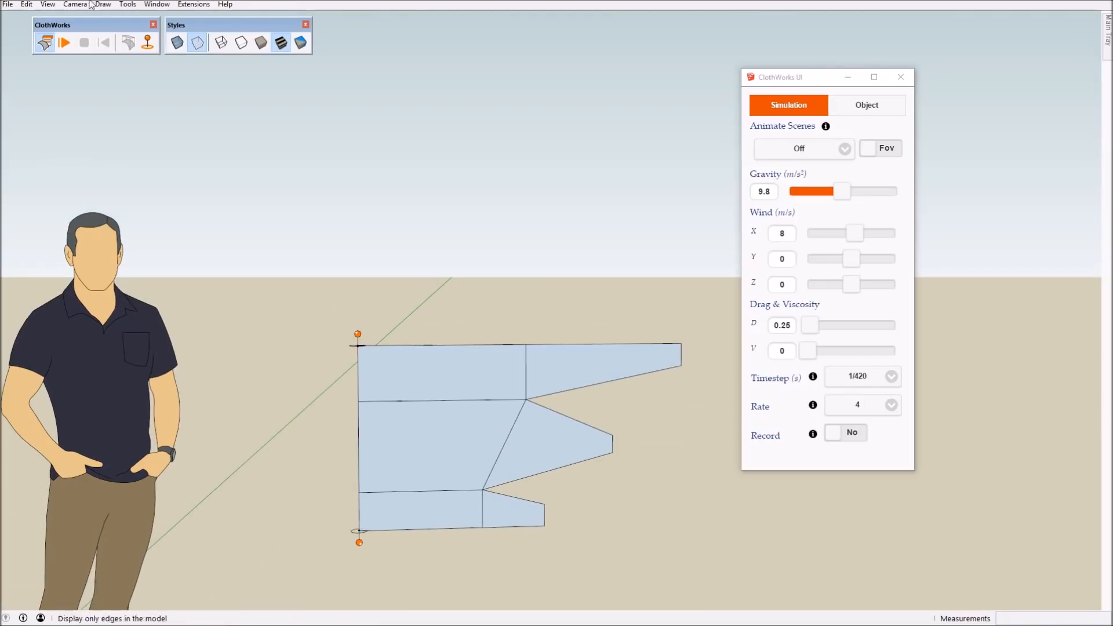
# Start the ClothWorks simulation to see how the remeshed flag moves in the wind.
pyautogui.click(73, 45)
pyautogui.scroll(-1, 454, 368)
pyautogui.scroll(1, 538, 510)
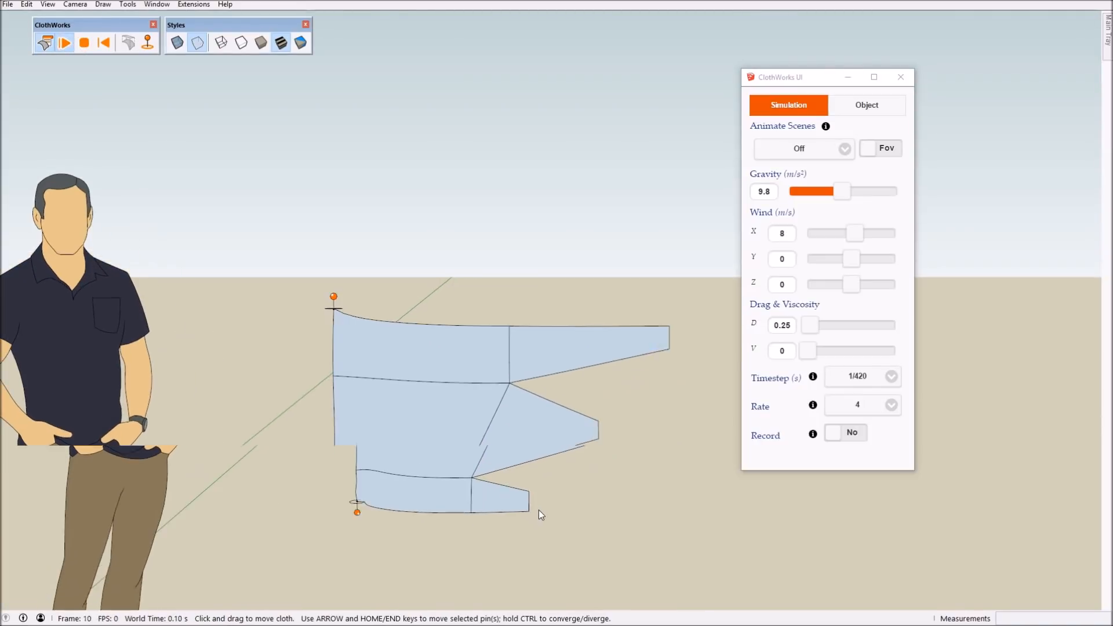
pyautogui.scroll(1, 527, 484)
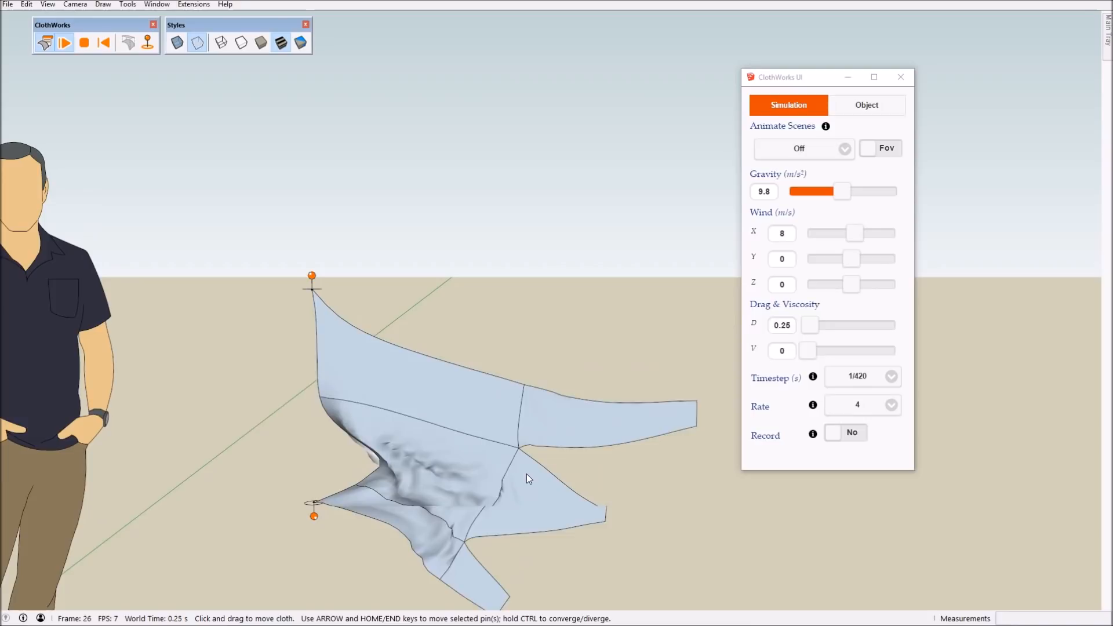
pyautogui.scroll(-2, 389, 349)
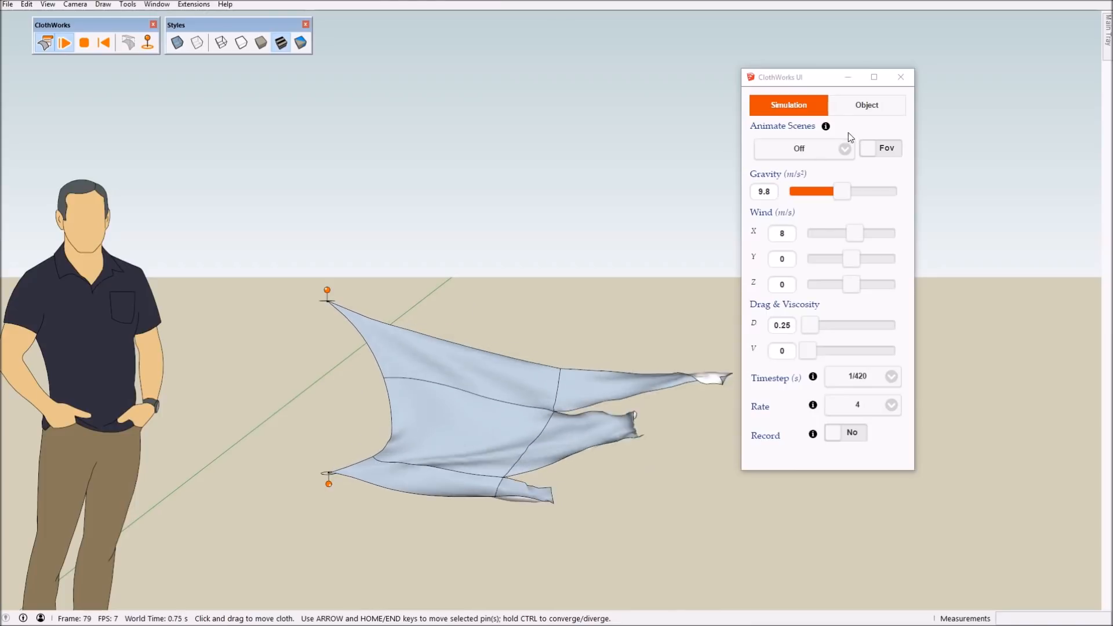
# Set the simulation's wind speed along X to 4 m/s.
pyautogui.doubleClick(771, 234)
pyautogui.write('4')
pyautogui.press('Tab')
pyautogui.moveTo(472, 283); pyautogui.dragTo(555, 447, button='middle')
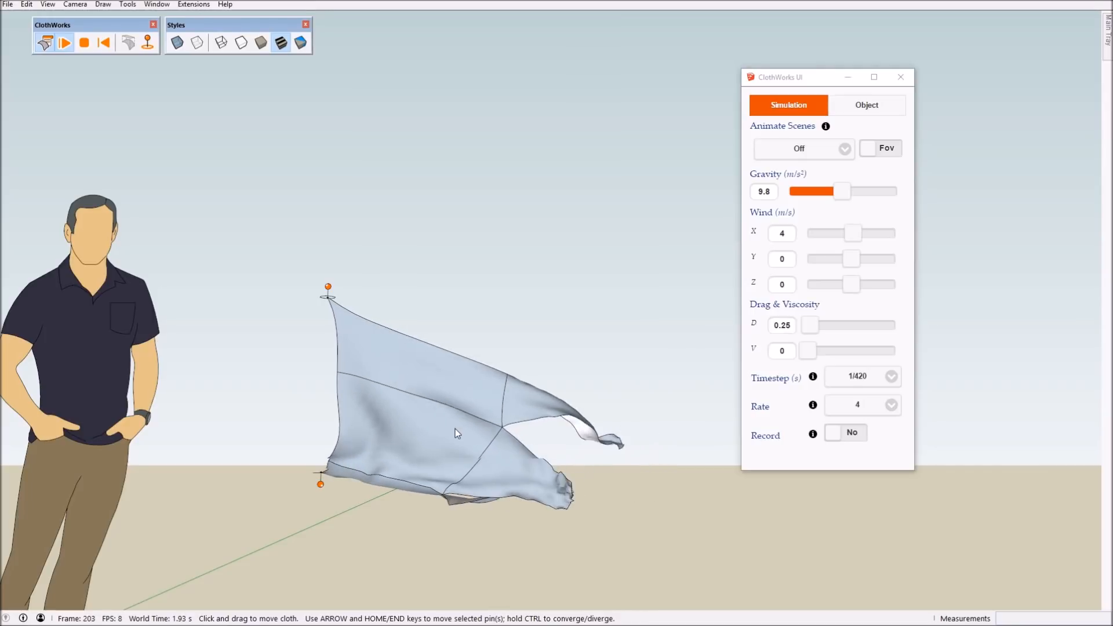
# Set the flag cloth's thickness to 10, and reduce it to 5 while the simulation runs.
pyautogui.click(545, 405)
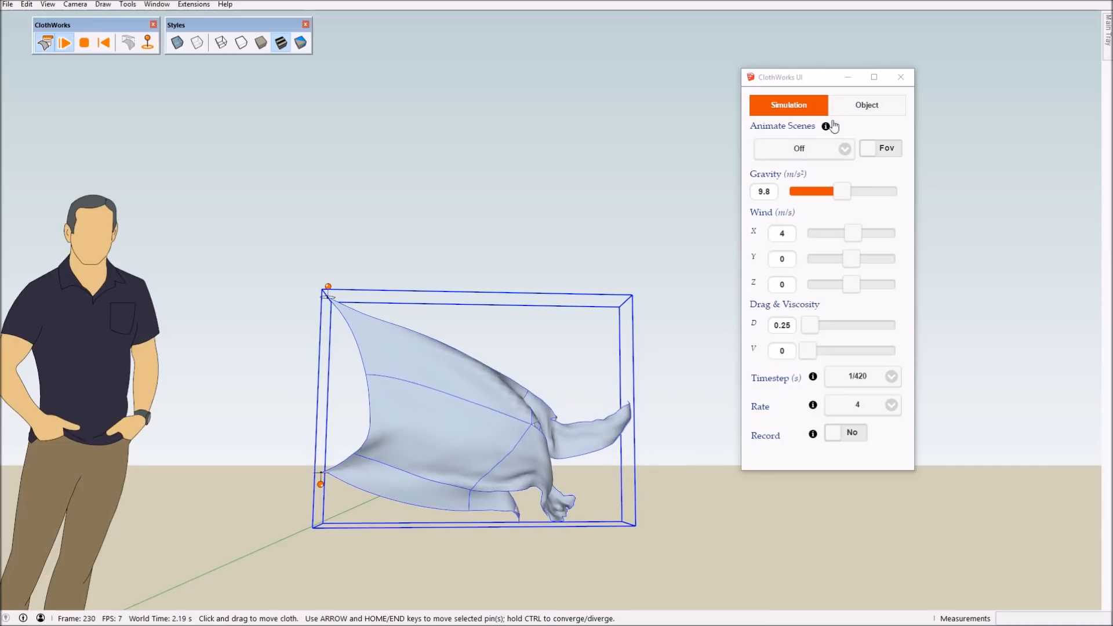
pyautogui.click(866, 106)
pyautogui.doubleClick(815, 212)
pyautogui.write('10')
pyautogui.press('Tab')
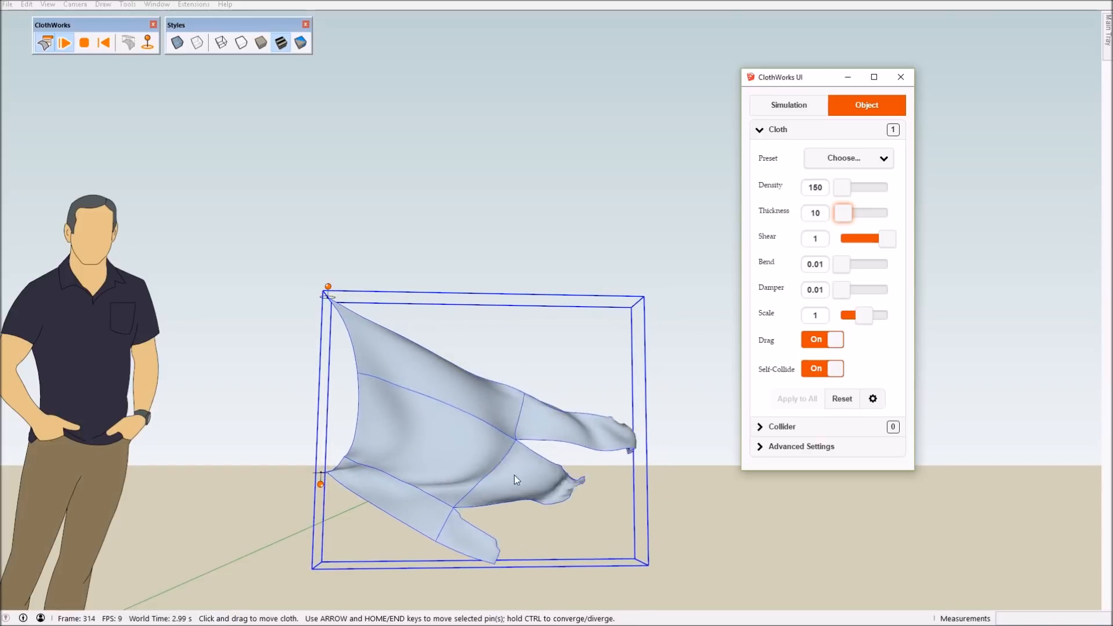
pyautogui.doubleClick(827, 218)
pyautogui.write('5')
pyautogui.press('Tab')
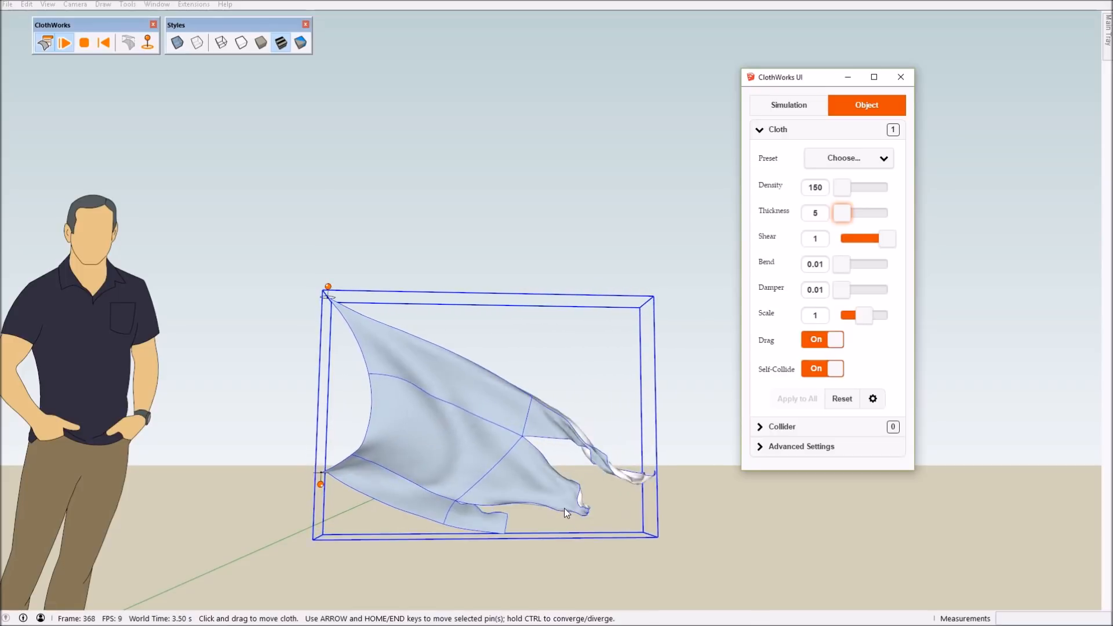
# Deselect the flag and set the simulation's wind speed along X to 6 m/s.
pyautogui.scroll(5, 557, 507)
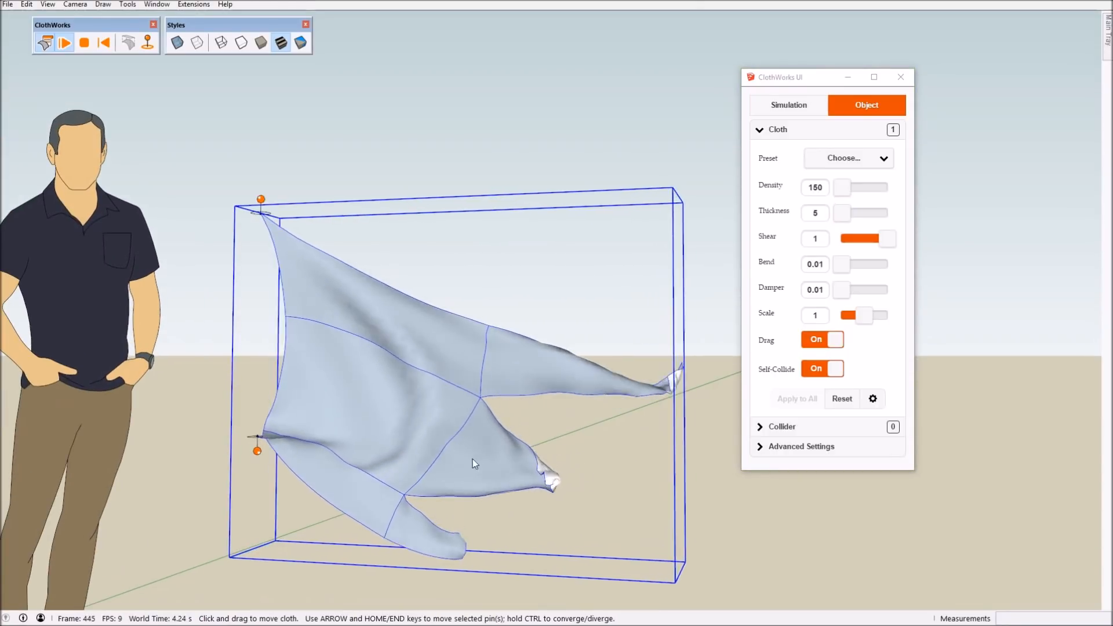
pyautogui.moveTo(398, 468); pyautogui.dragTo(514, 446, button='middle')
pyautogui.scroll(-1, 522, 440)
pyautogui.scroll(1, 631, 389)
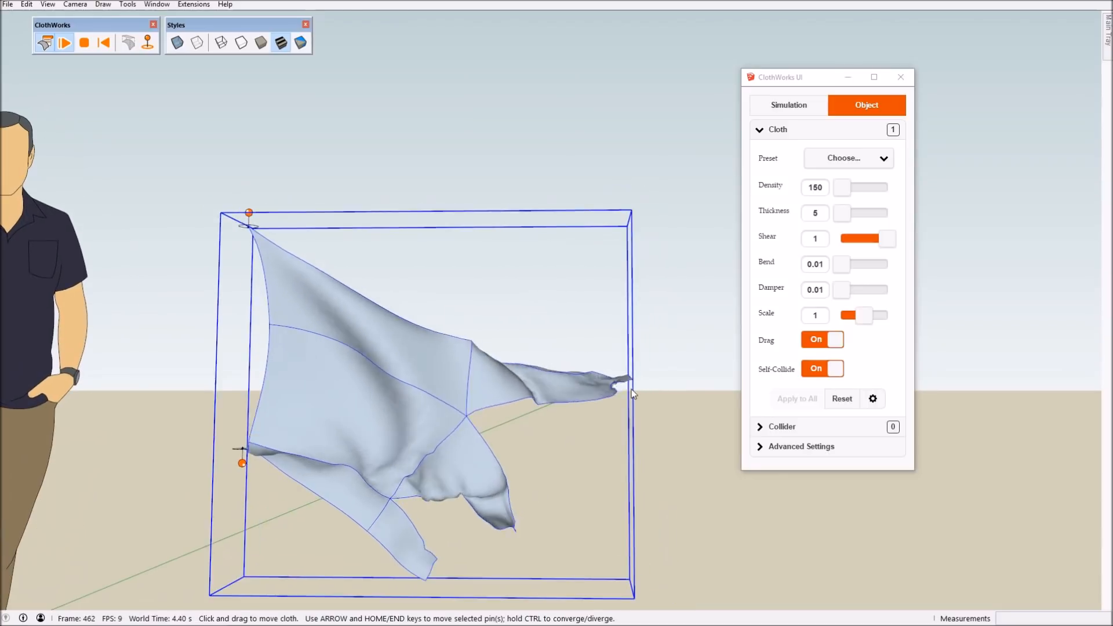
pyautogui.scroll(-1, 611, 265)
pyautogui.scroll(-2, 520, 287)
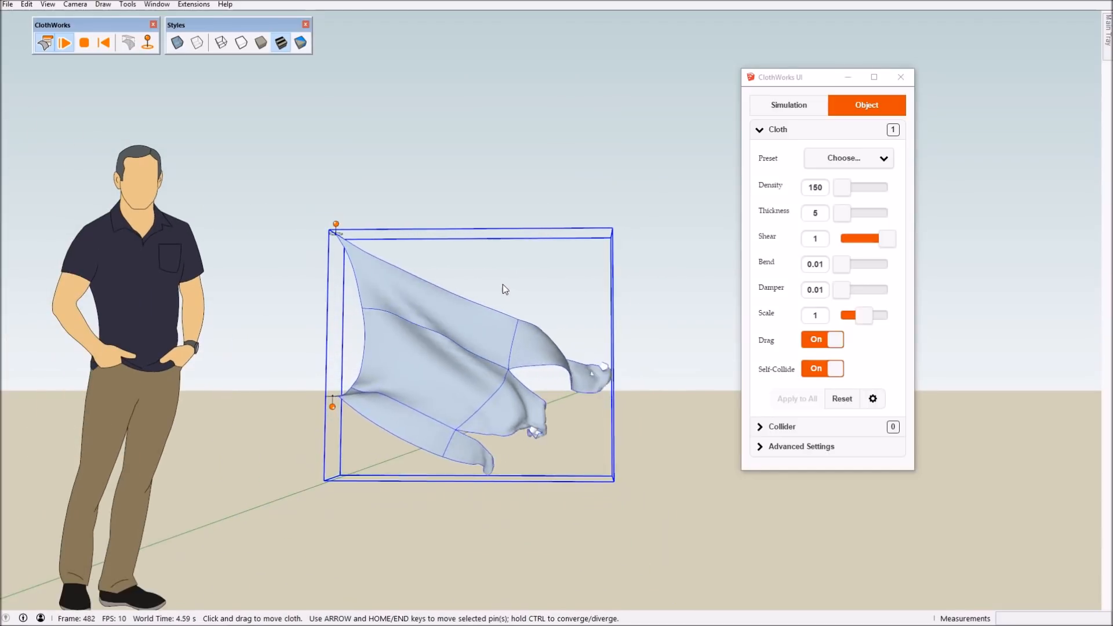
pyautogui.click(503, 282)
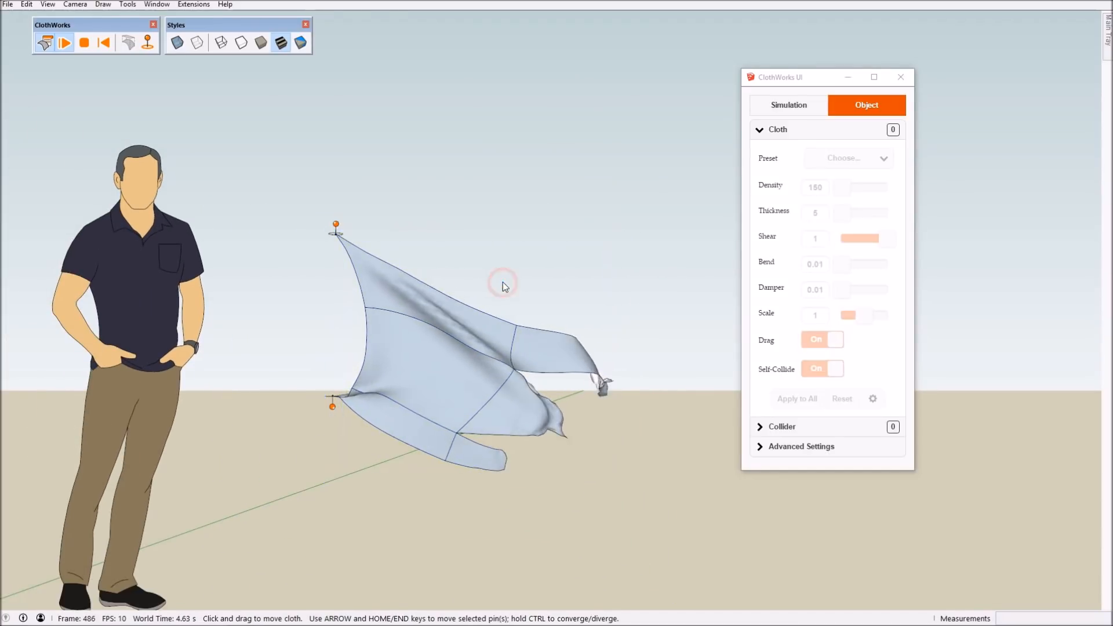
pyautogui.click(789, 106)
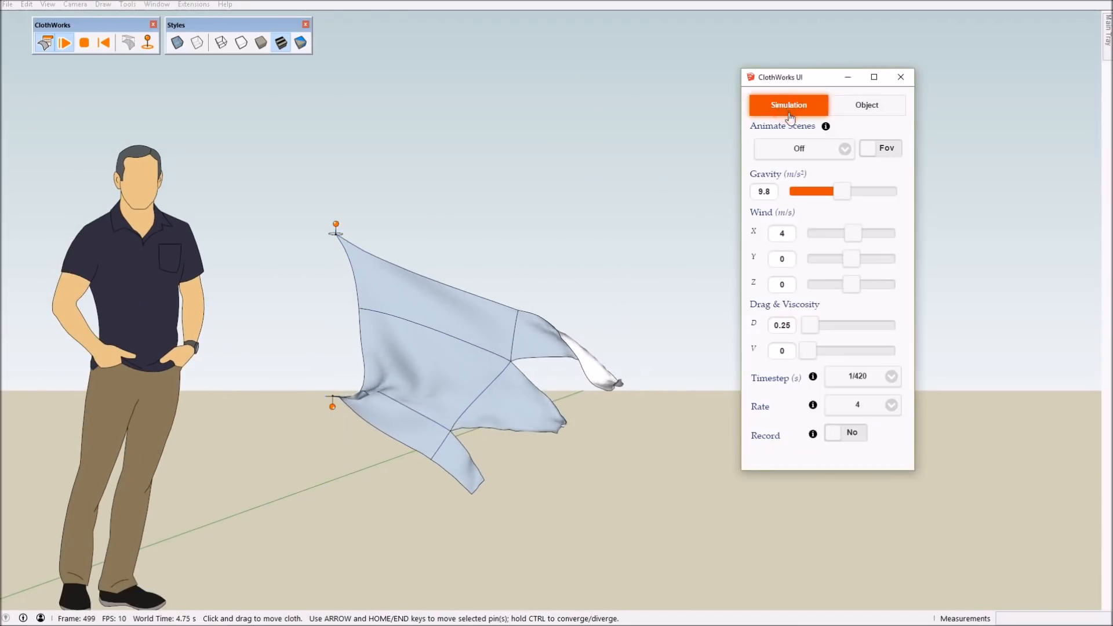
pyautogui.doubleClick(781, 233)
pyautogui.write('6')
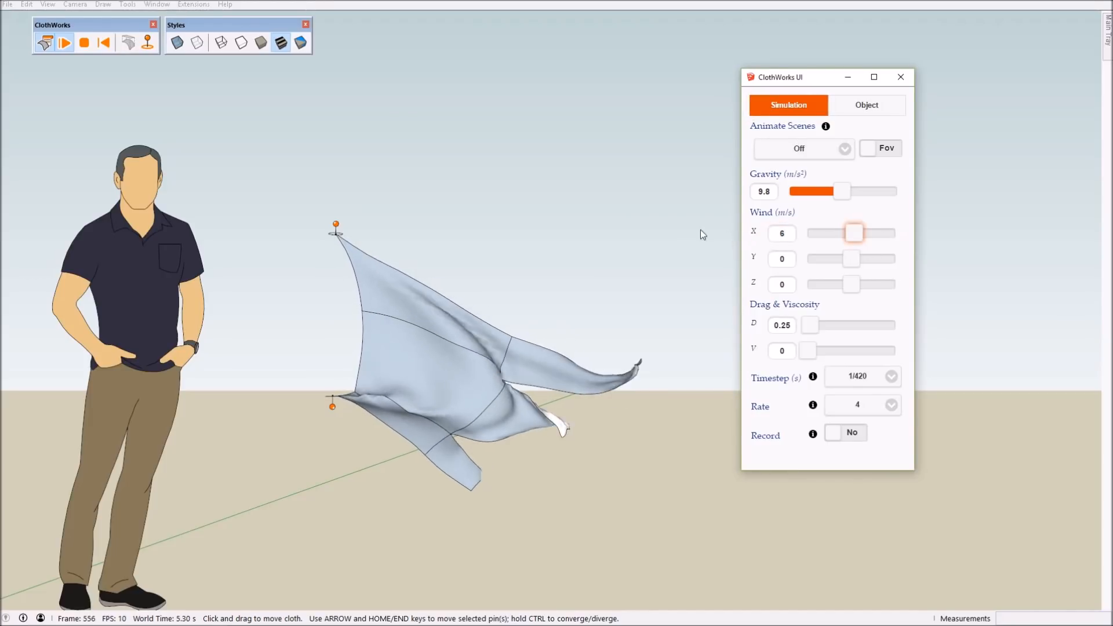
pyautogui.click(641, 215)
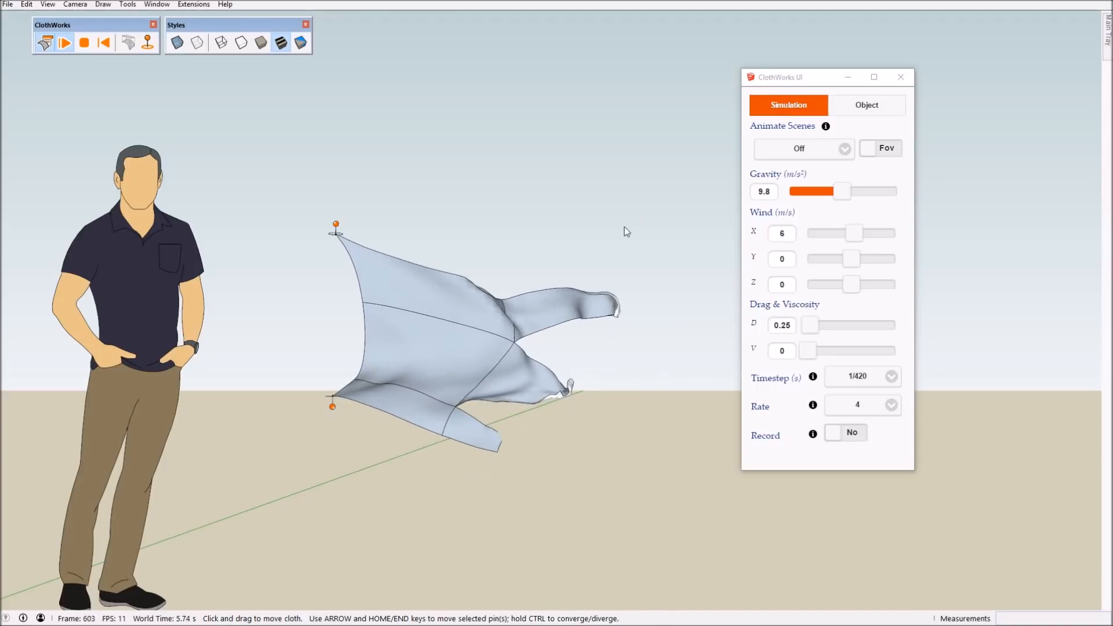
# Stop the simulation without resetting the cloth, and undrape the flag to its flat shape.
pyautogui.scroll(1, 560, 406)
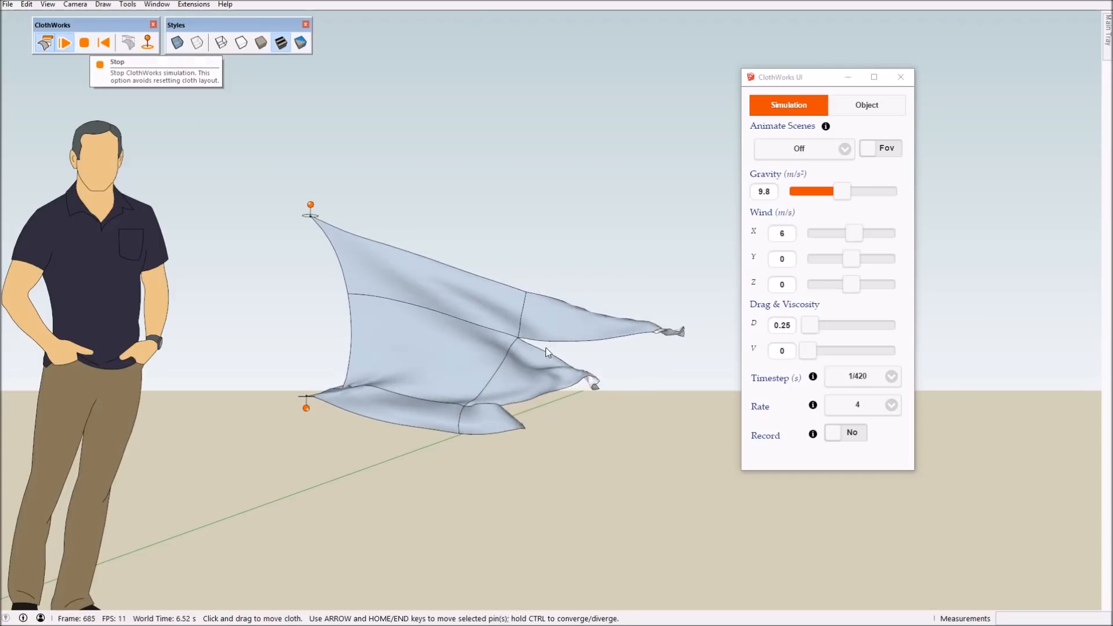
pyautogui.scroll(1, 614, 390)
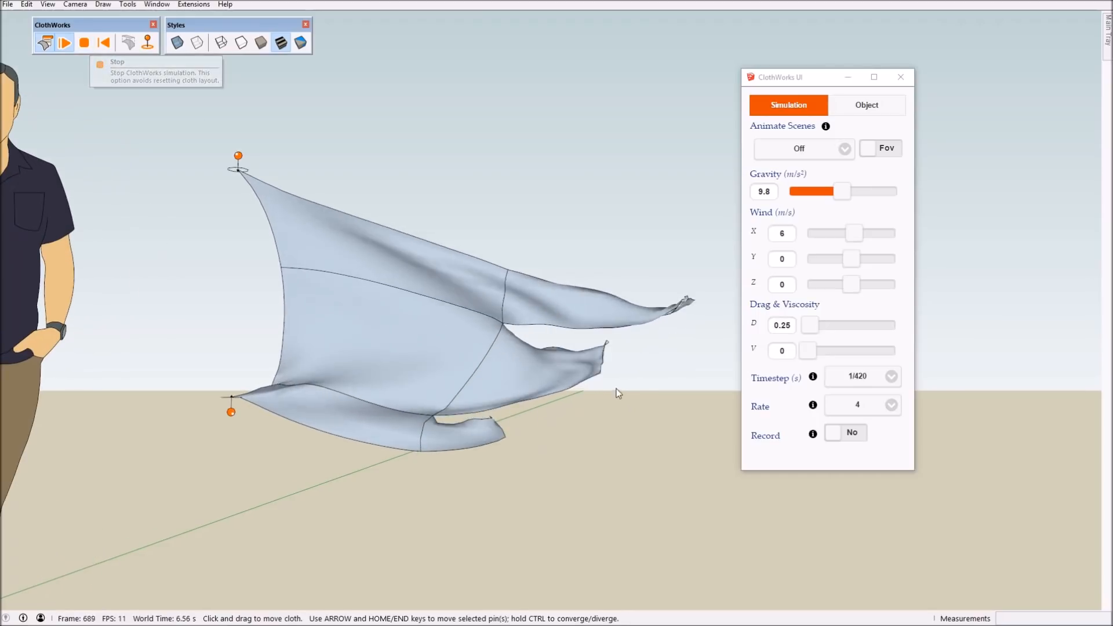
pyautogui.click(84, 43)
pyautogui.moveTo(433, 381)
pyautogui.mouseDown(button='middle')
pyautogui.moveTo(547, 278)
pyautogui.moveTo(154, 427)
pyautogui.moveTo(386, 397)
pyautogui.moveTo(275, 455)
pyautogui.moveTo(344, 384)
pyautogui.moveTo(450, 445)
pyautogui.moveTo(559, 357)
pyautogui.moveTo(460, 343)
pyautogui.mouseUp(button='middle')
pyautogui.scroll(-1, 386, 396)
pyautogui.scroll(2, 345, 385)
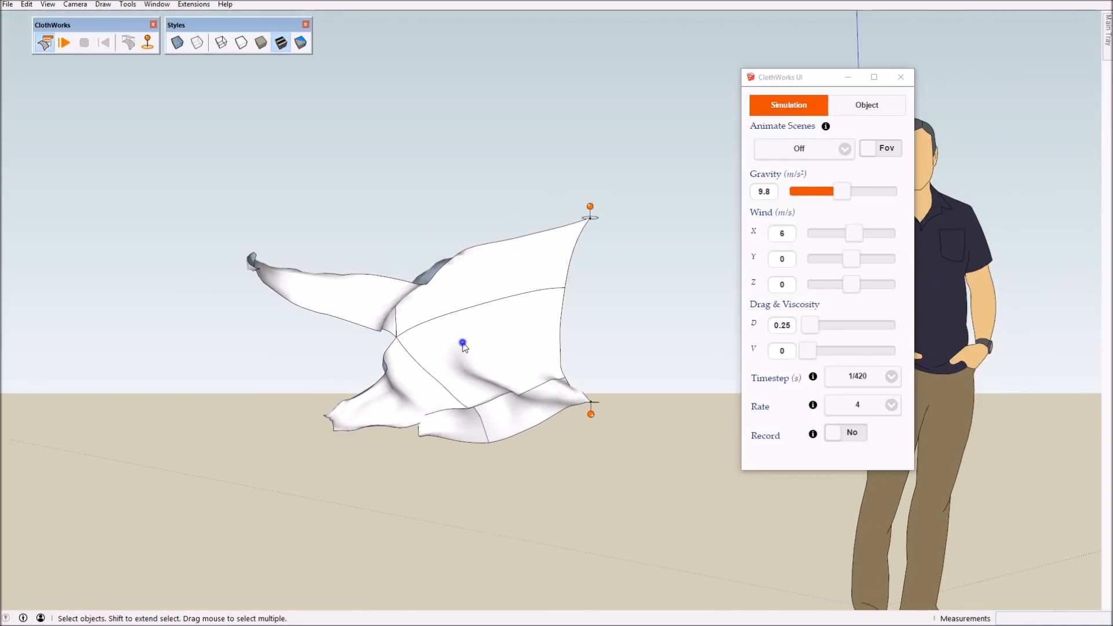
pyautogui.rightClick(461, 343)
pyautogui.click(463, 317)
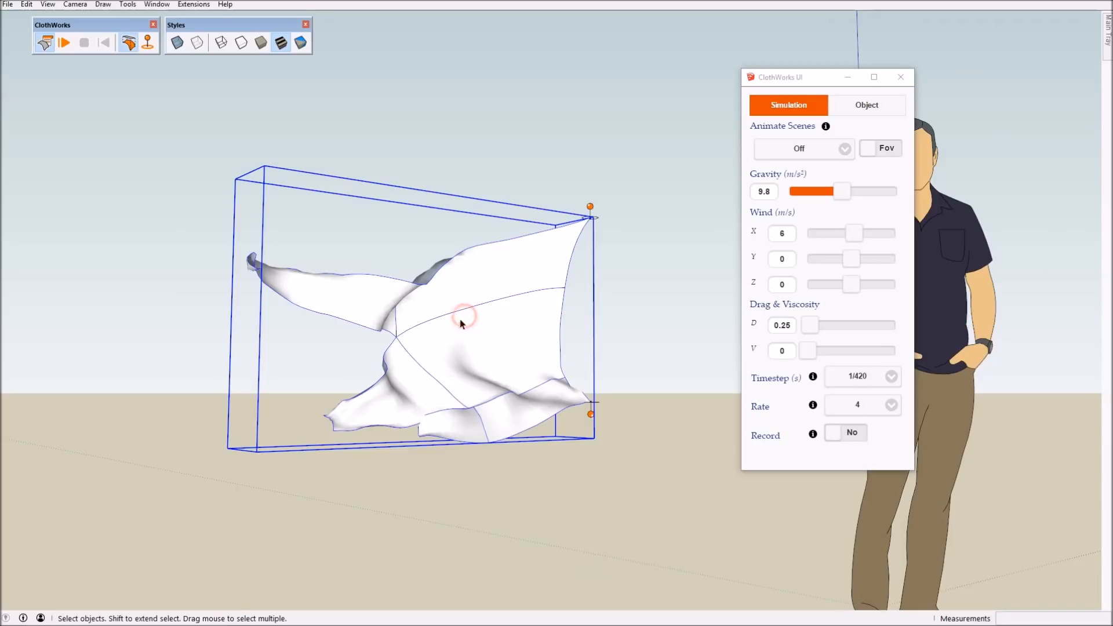
pyautogui.click(129, 44)
# Enable coplanar softening on the flag's edges to hide the grid and dividing lines.
pyautogui.doubleClick(500, 326)
pyautogui.moveTo(499, 326); pyautogui.dragTo(649, 324, button='middle')
pyautogui.click(649, 324)
pyautogui.rightClick(481, 320)
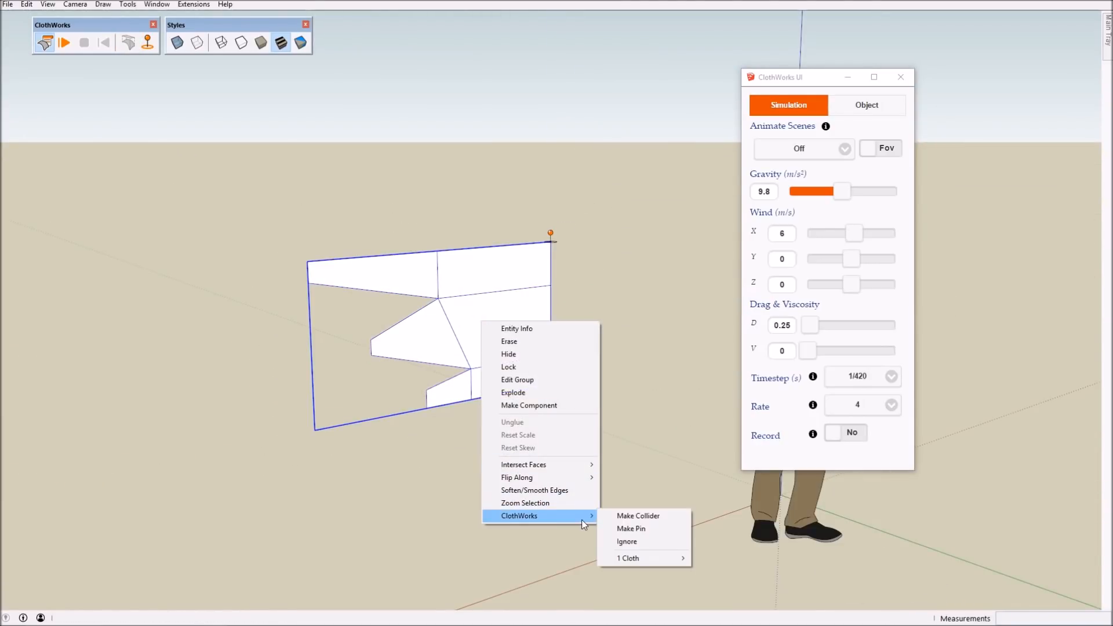
pyautogui.click(582, 489)
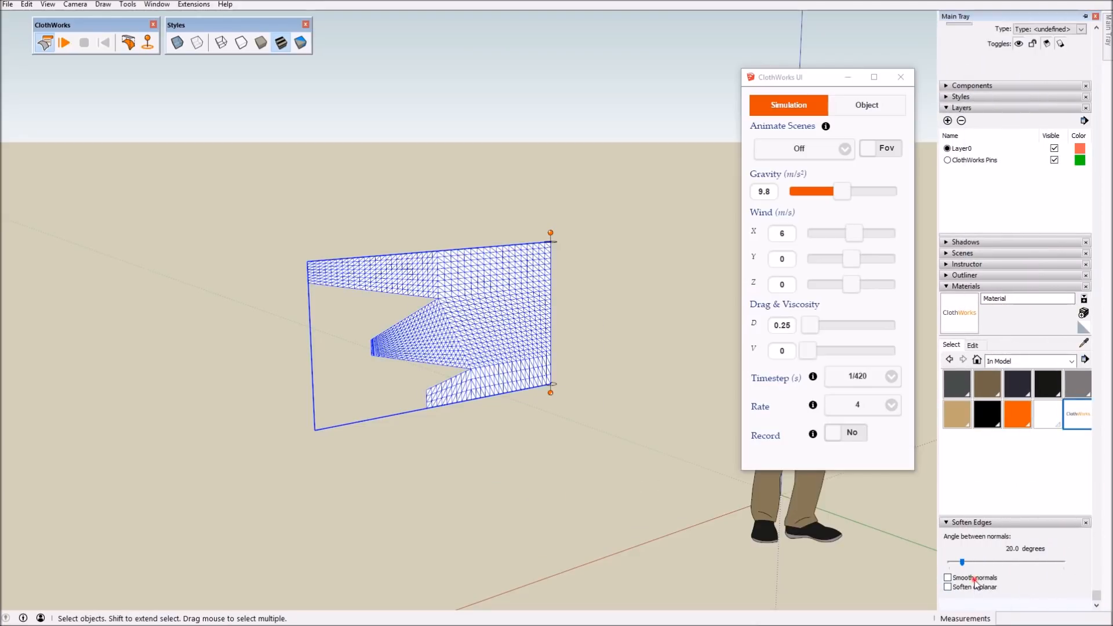
pyautogui.click(969, 587)
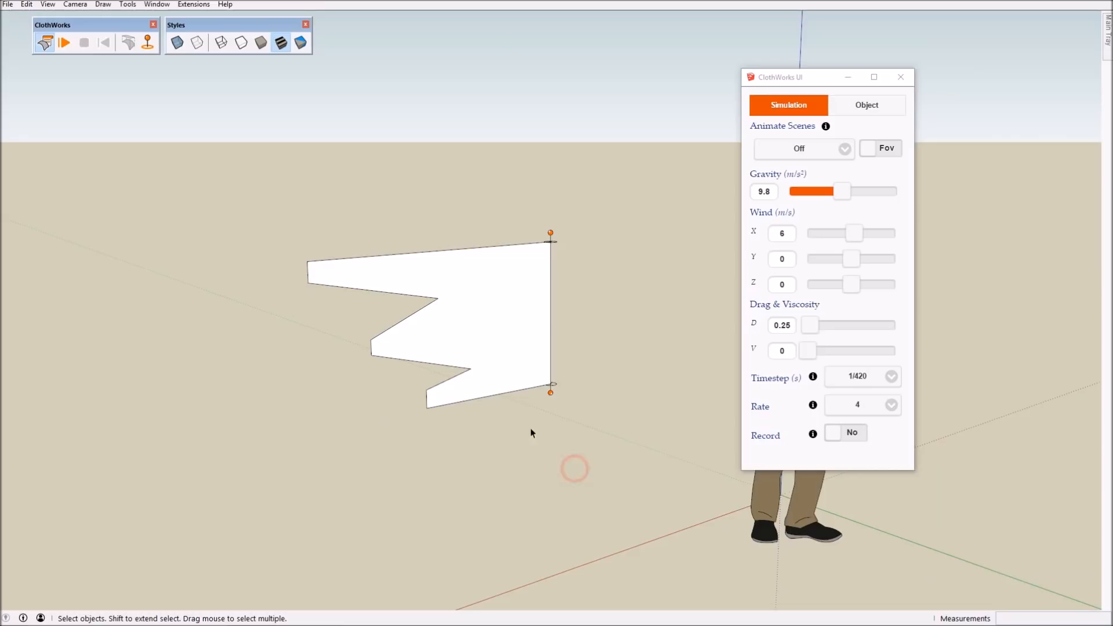
# Open the flag group and paint the flag with the ClothWorks logo material.
pyautogui.doubleClick(488, 326)
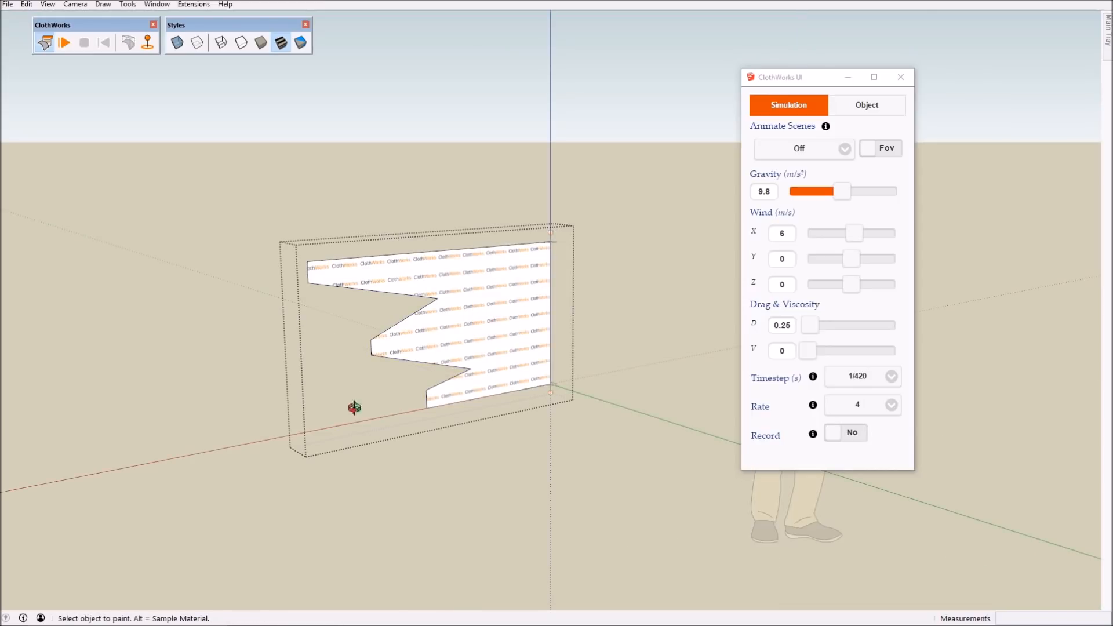
pyautogui.moveTo(355, 408); pyautogui.dragTo(603, 298, button='middle')
pyautogui.click(603, 298)
# Set the logo texture's width to 90 cm in the material settings and close the flag group.
pyautogui.moveTo(1109, 24)
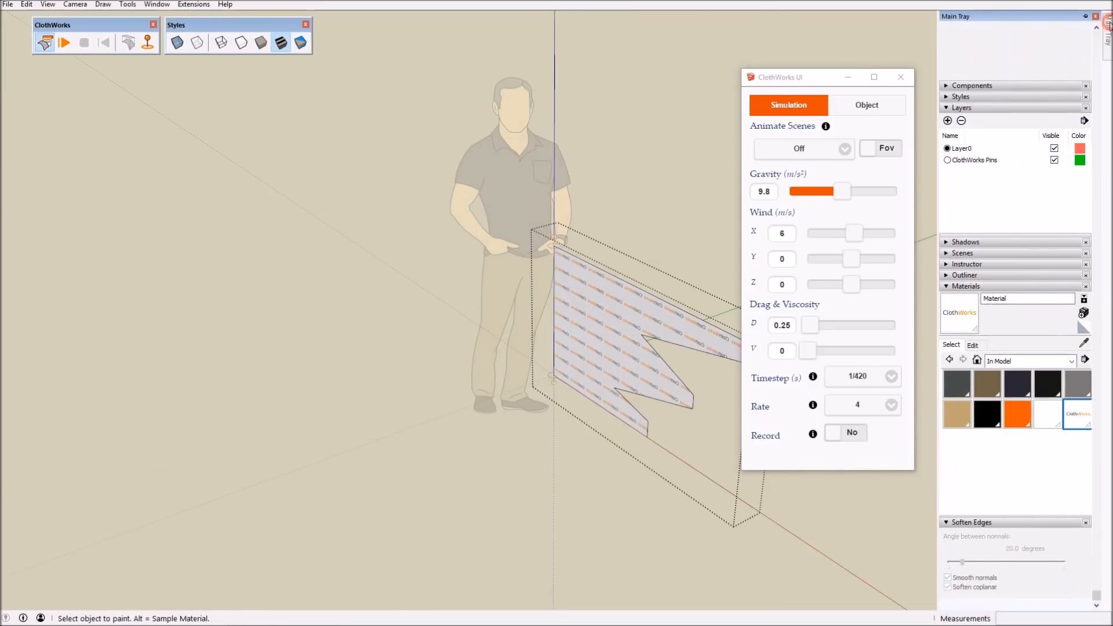
pyautogui.doubleClick(1087, 423)
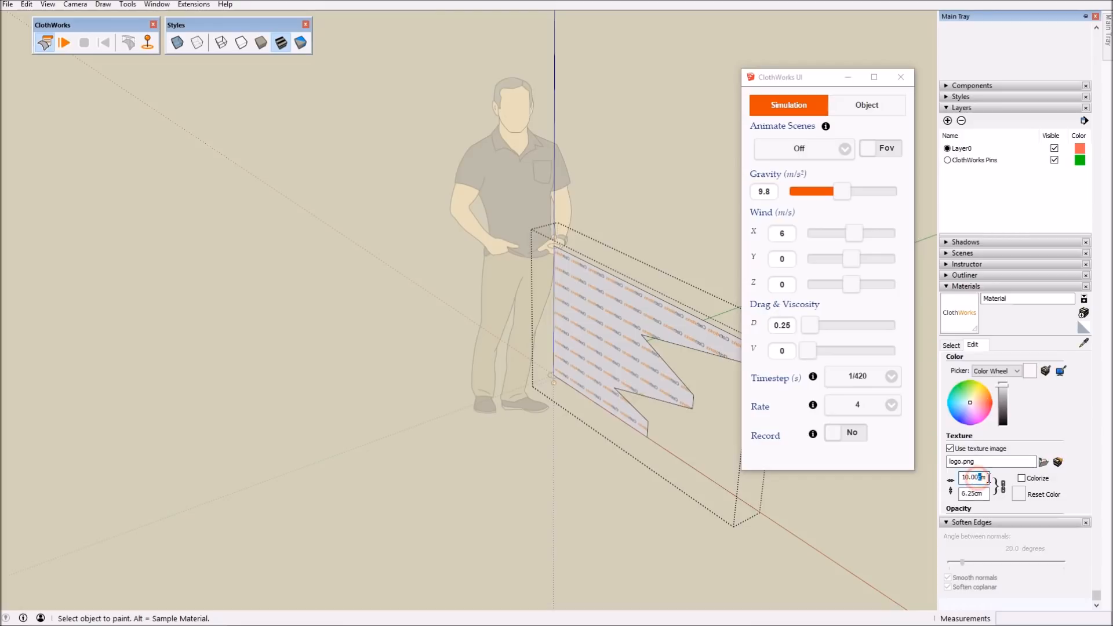
pyautogui.moveTo(896, 475); pyautogui.dragTo(333, 313, button='middle')
pyautogui.moveTo(516, 347); pyautogui.dragTo(299, 294, button='middle')
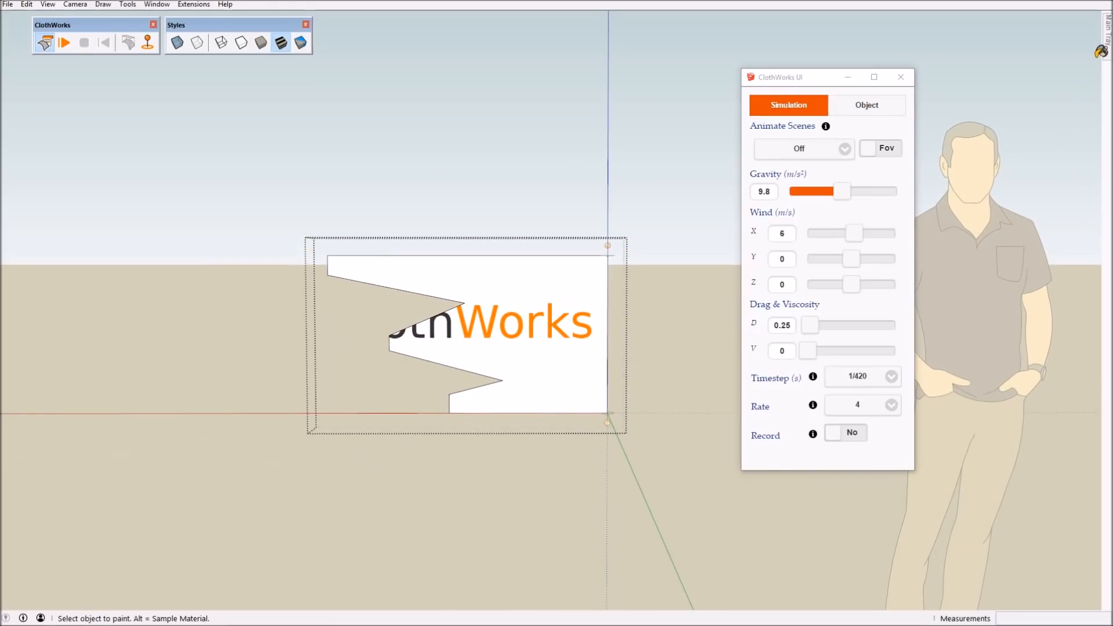
pyautogui.moveTo(1105, 56)
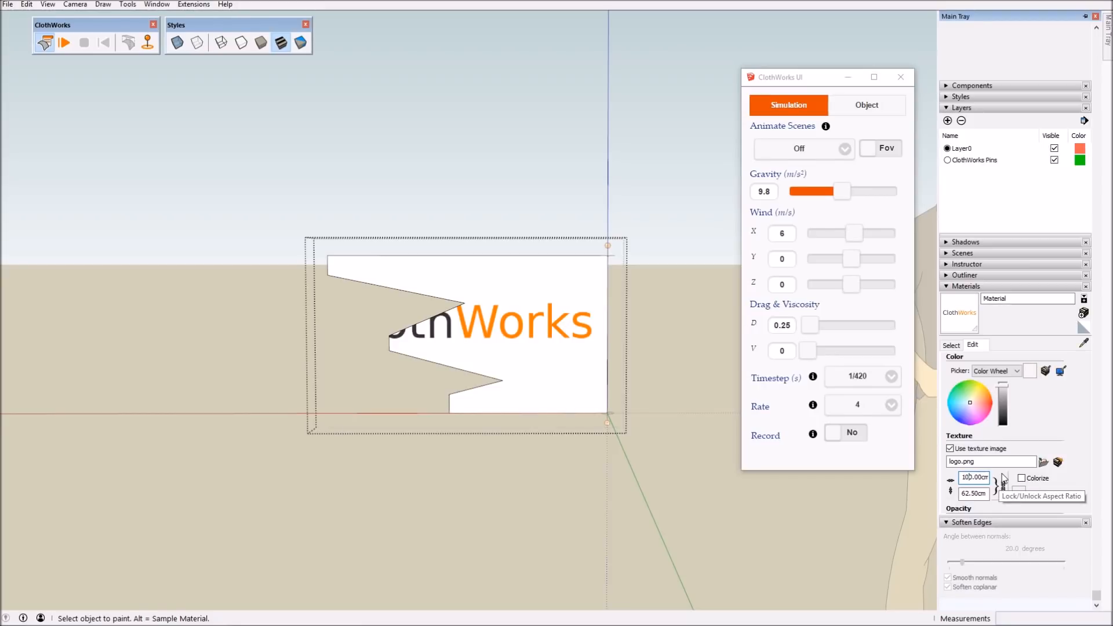
pyautogui.press('BackSpace')
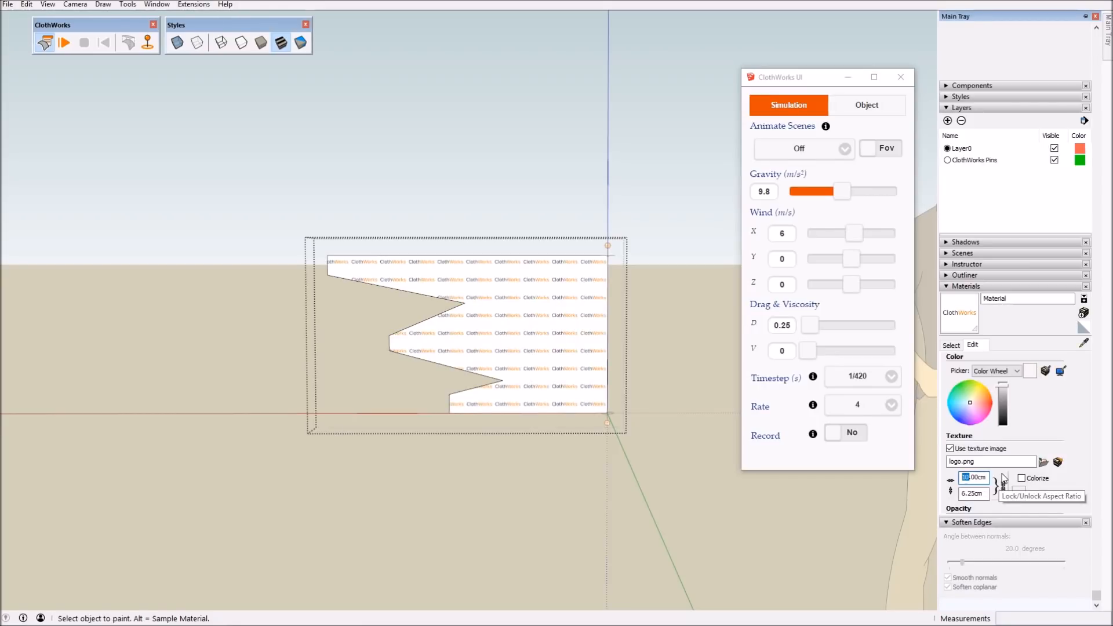
pyautogui.write('90')
pyautogui.moveTo(468, 445)
pyautogui.mouseDown(button='middle')
pyautogui.moveTo(472, 410)
pyautogui.moveTo(548, 423)
pyautogui.mouseUp(button='middle')
pyautogui.press('space')
pyautogui.click(628, 183)
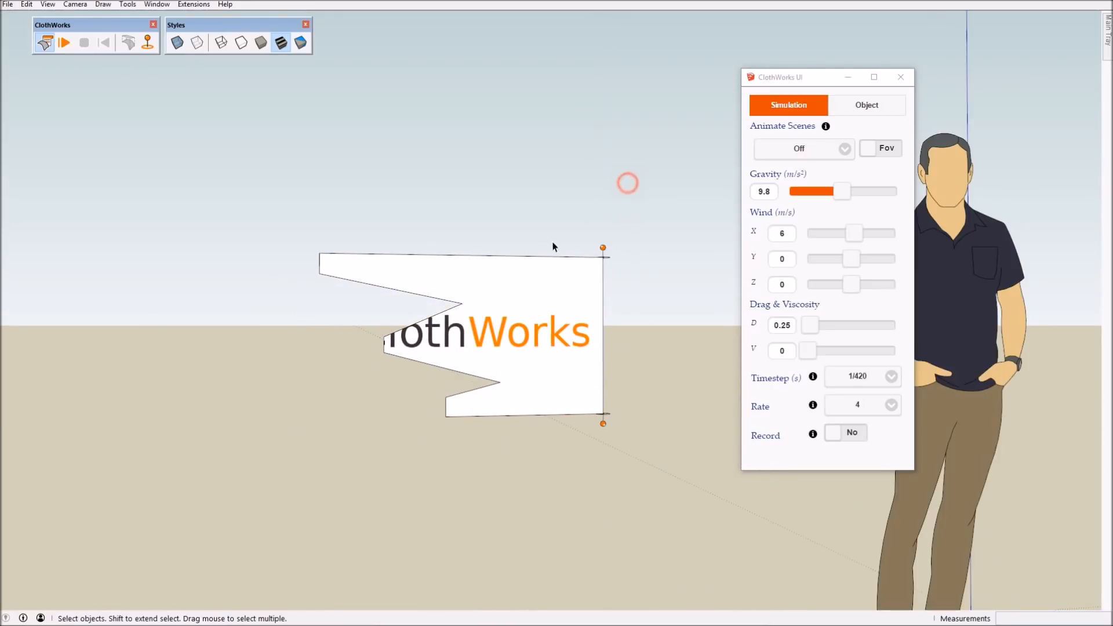
# Select the flag and redrape it to its simulated, wind-blown shape.
pyautogui.moveTo(116, 417); pyautogui.dragTo(325, 473, button='middle')
pyautogui.moveTo(174, 376); pyautogui.dragTo(287, 400, button='middle')
pyautogui.keyDown('shift'); pyautogui.moveTo(521, 400); pyautogui.dragTo(348, 400, button='middle'); pyautogui.keyUp('shift')
pyautogui.moveTo(583, 394); pyautogui.dragTo(591, 306, button='middle')
pyautogui.click(494, 344)
pyautogui.moveTo(503, 351); pyautogui.dragTo(597, 330, button='middle')
pyautogui.click(127, 45)
pyautogui.scroll(-2, 609, 388)
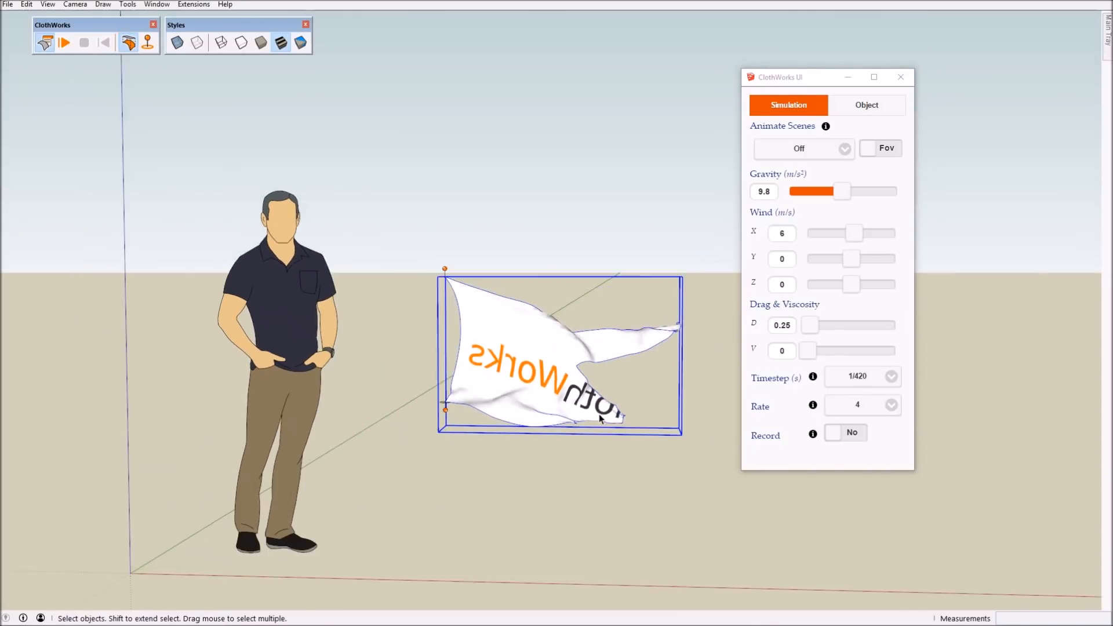
# Apply ClothWorks Loop Subdivision to the draped flag.
pyautogui.scroll(3, 612, 416)
pyautogui.rightClick(475, 341)
pyautogui.moveTo(555, 533)
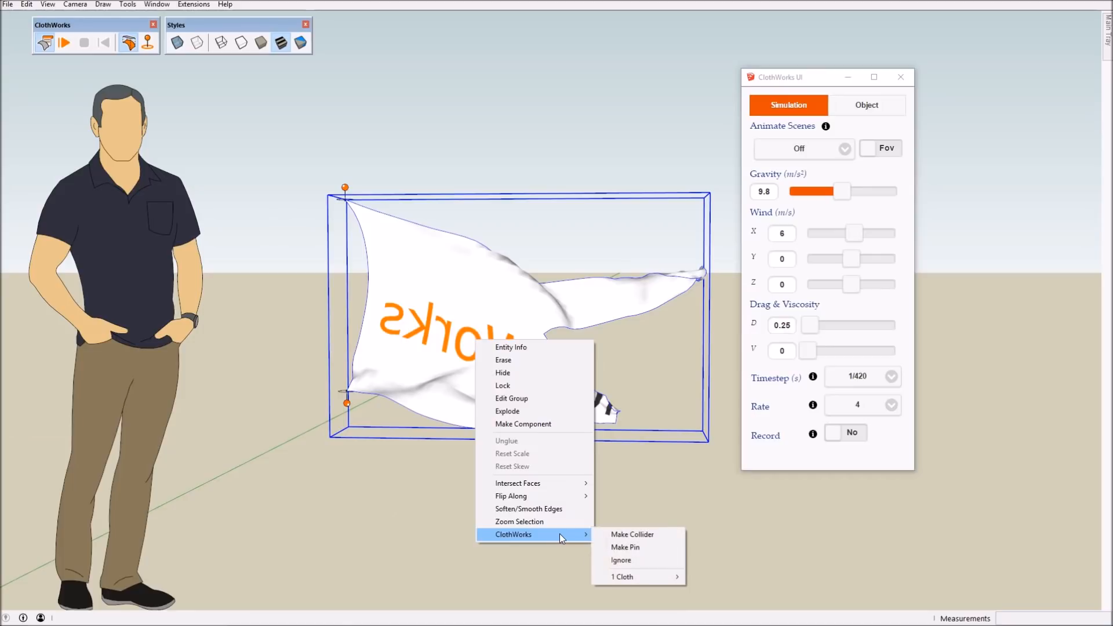
pyautogui.click(638, 573)
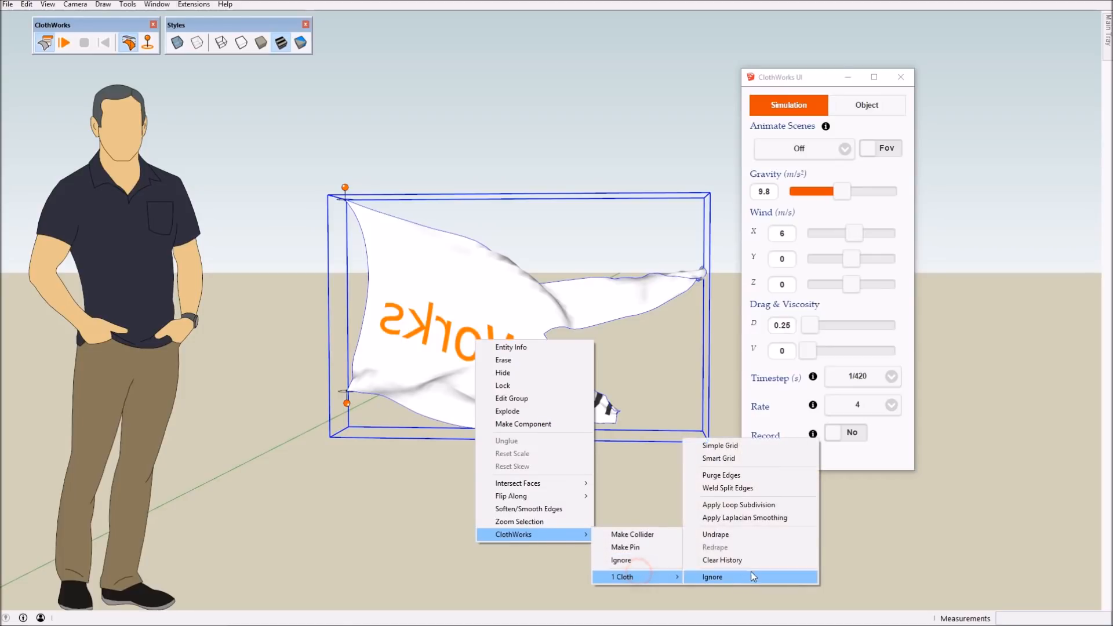
pyautogui.click(718, 505)
pyautogui.moveTo(502, 324); pyautogui.dragTo(616, 291, button='middle')
# Apply ClothWorks Laplacian Smoothing to the flag with the default number of iterations.
pyautogui.rightClick(505, 376)
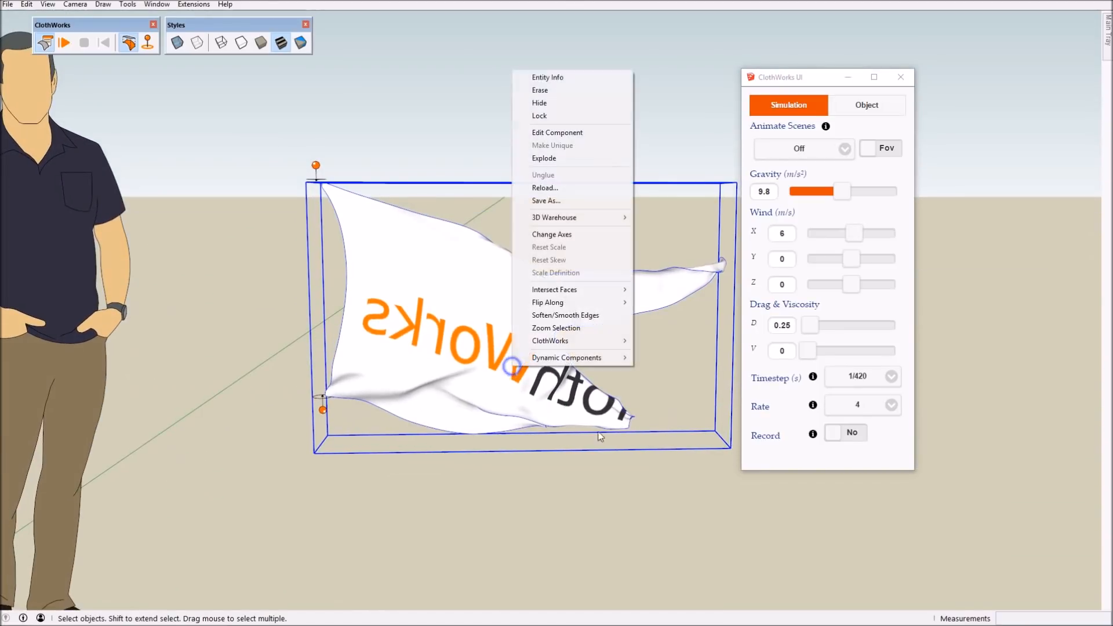
pyautogui.click(580, 352)
pyautogui.scroll(-2, 223, 173)
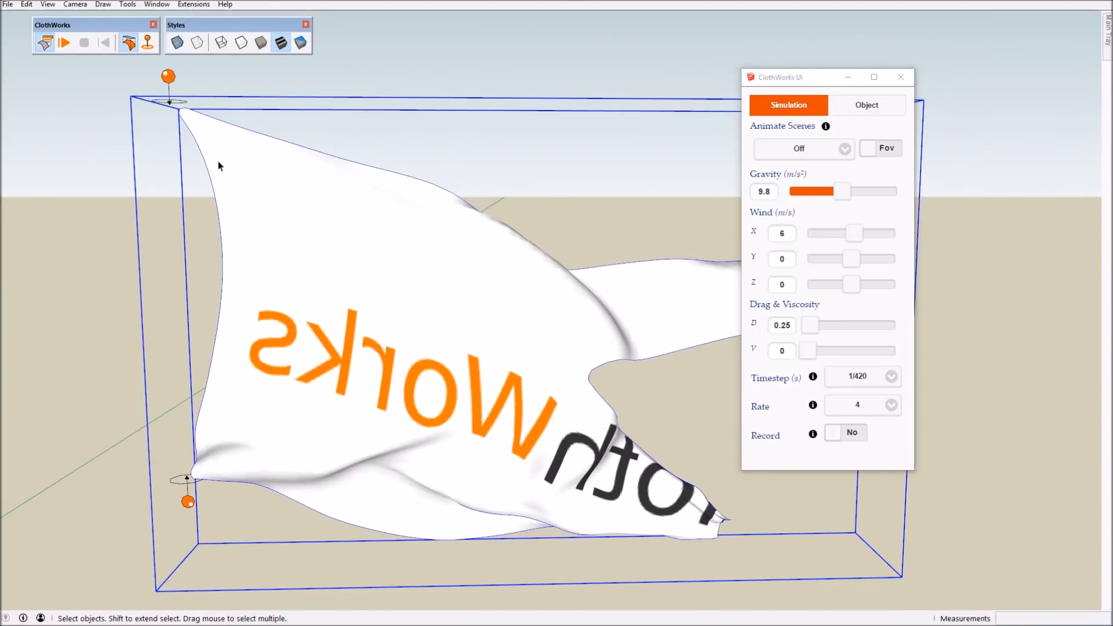
pyautogui.rightClick(308, 318)
pyautogui.click(414, 589)
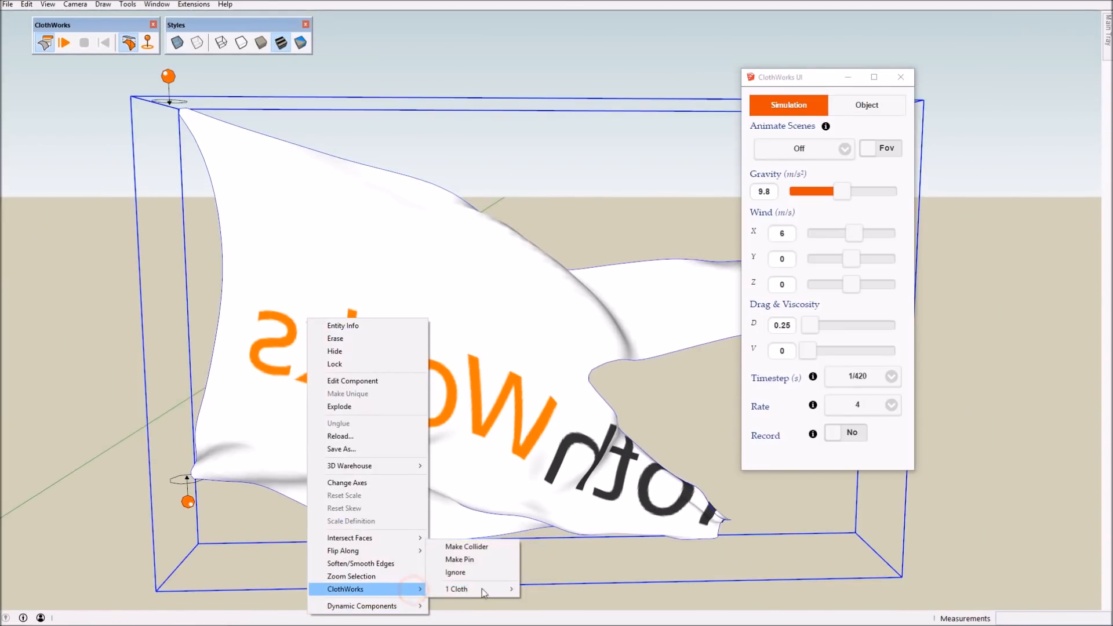
pyautogui.click(483, 588)
pyautogui.click(578, 530)
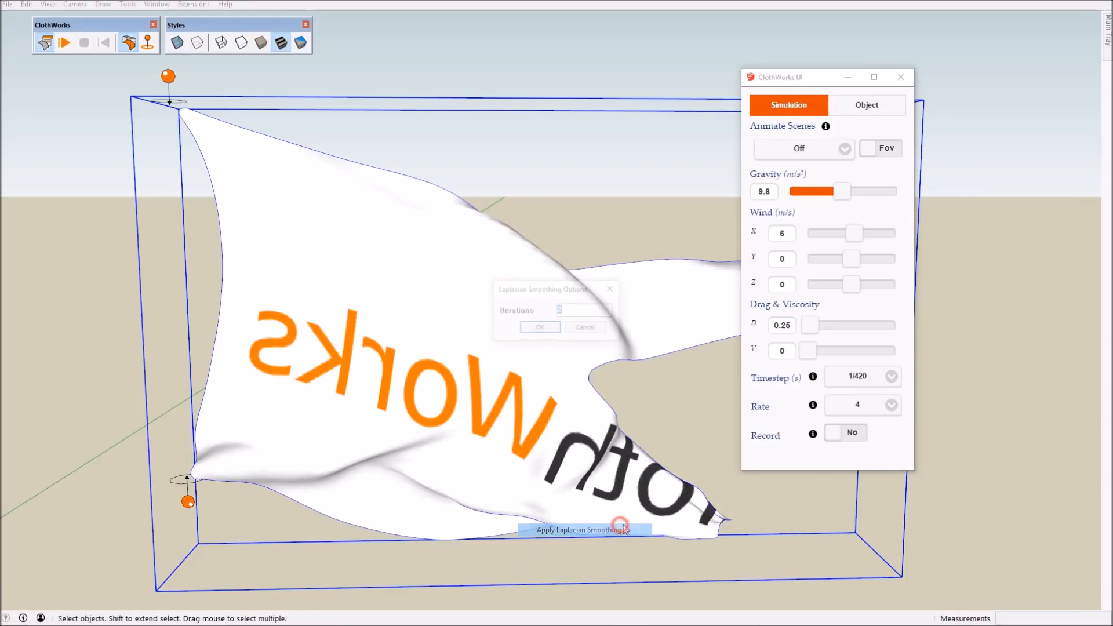
pyautogui.click(544, 329)
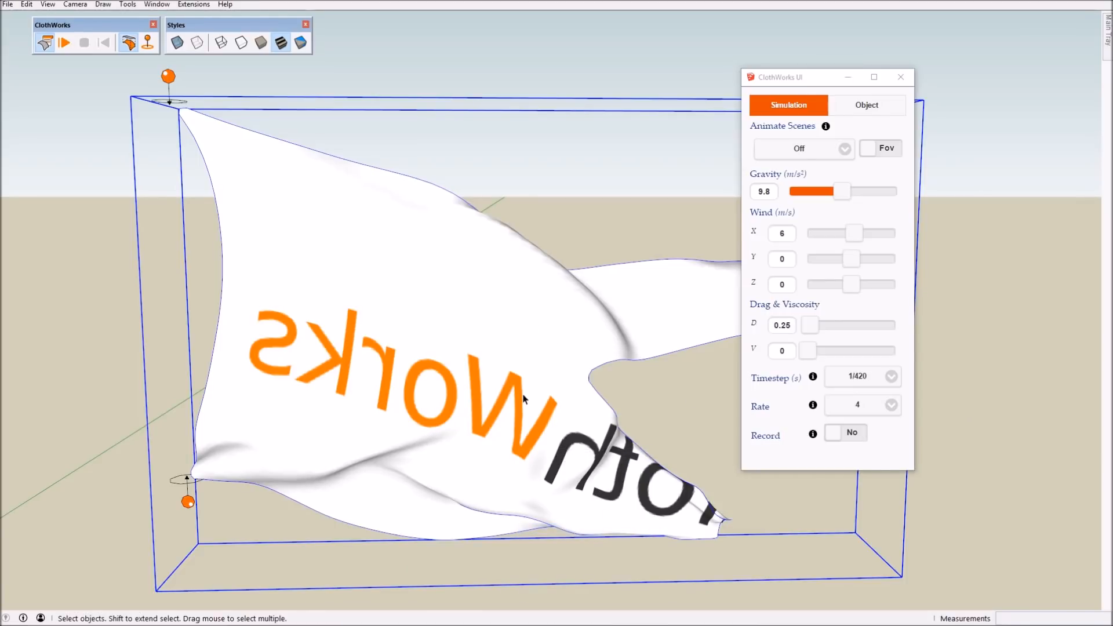
# Deselect the flag and move the ClothWorks UI window clear of it.
pyautogui.scroll(-3, 474, 418)
pyautogui.scroll(-2, 474, 419)
pyautogui.moveTo(701, 505); pyautogui.dragTo(220, 432, button='middle')
pyautogui.moveTo(615, 506); pyautogui.dragTo(996, 515, button='middle')
pyautogui.click(572, 459)
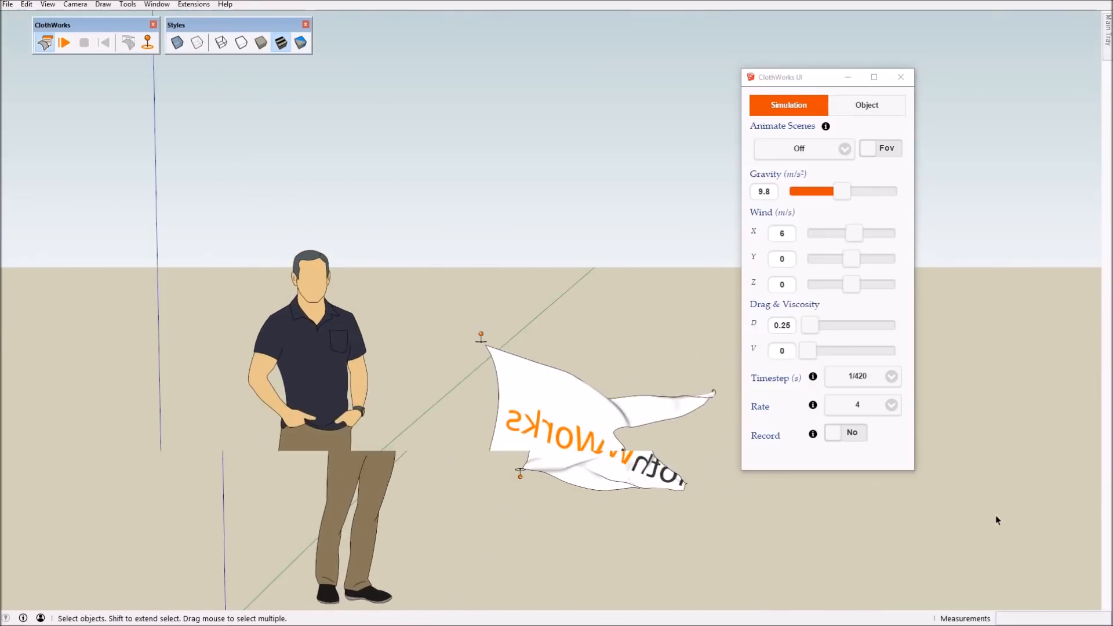
pyautogui.scroll(2, 996, 515)
pyautogui.moveTo(795, 82); pyautogui.dragTo(971, 80)
pyautogui.click(381, 194)
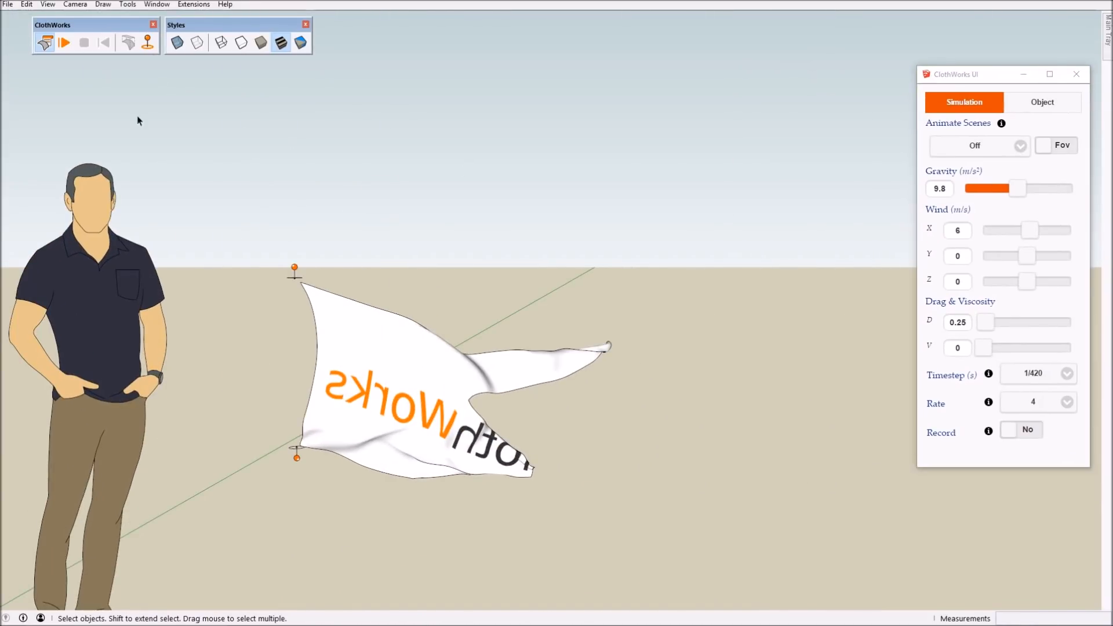
# Undrape the flag and open its group for painting, closing the ClothWorks UI window.
pyautogui.click(370, 432)
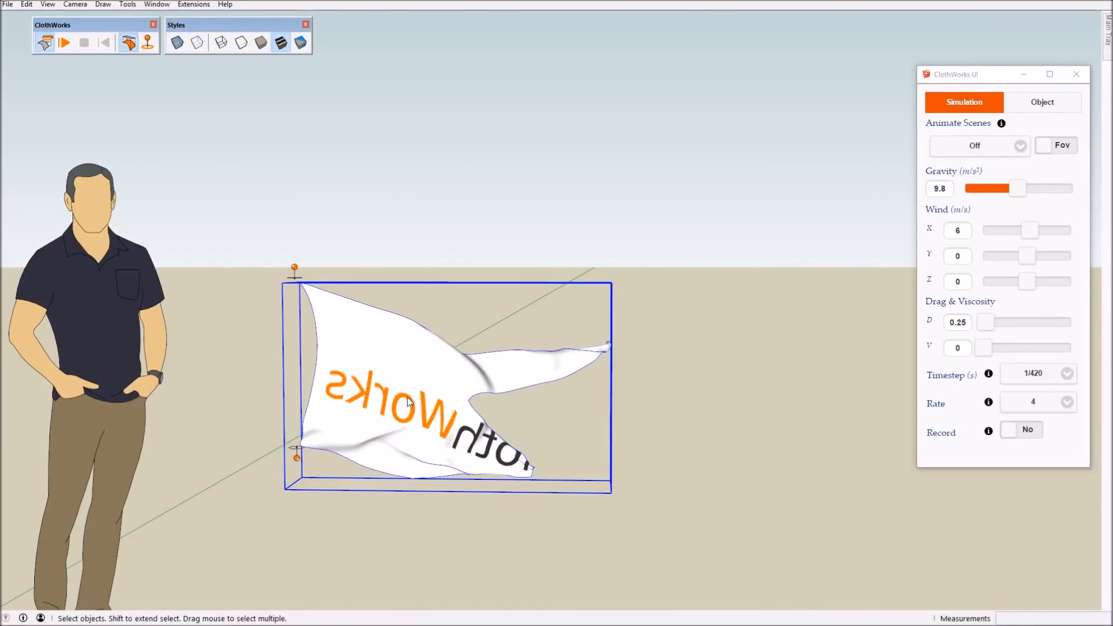
pyautogui.doubleClick(380, 376)
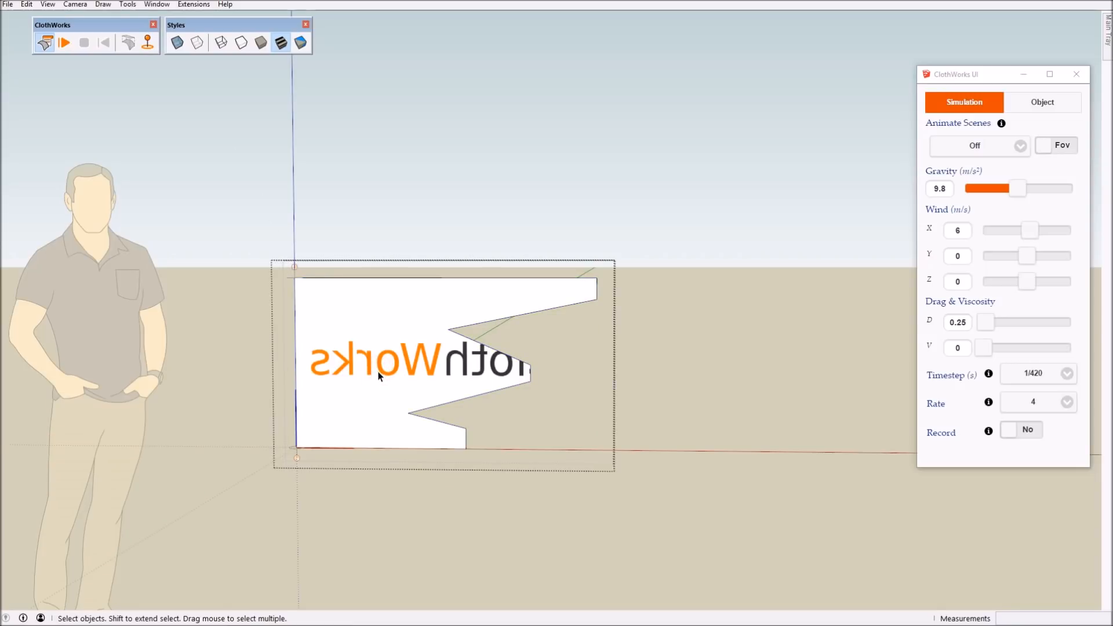
pyautogui.click(1106, 44)
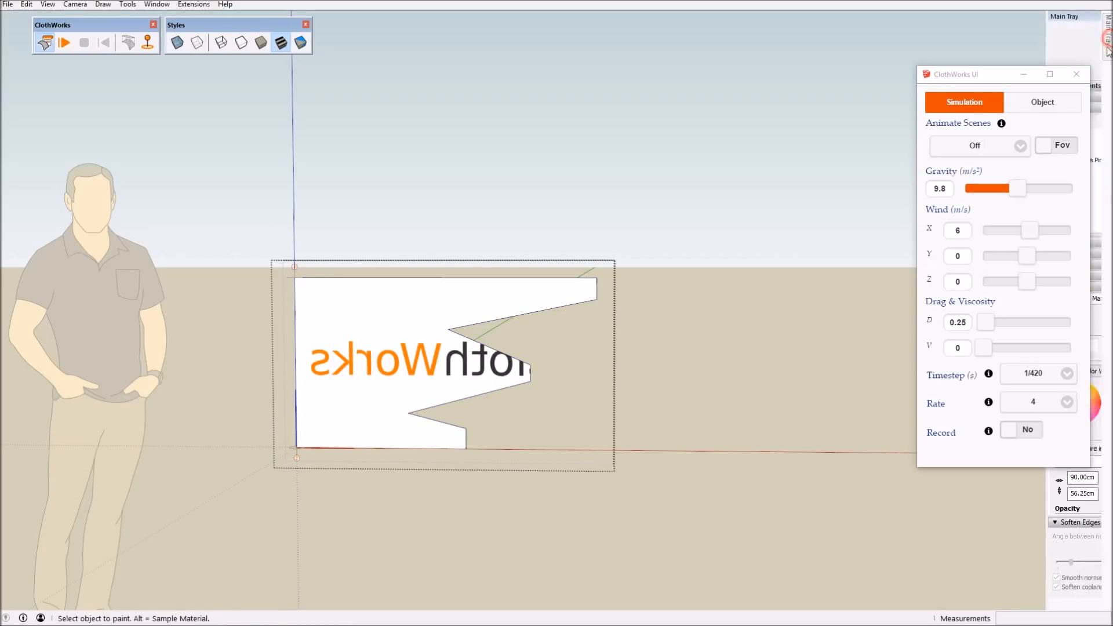
pyautogui.click(1076, 75)
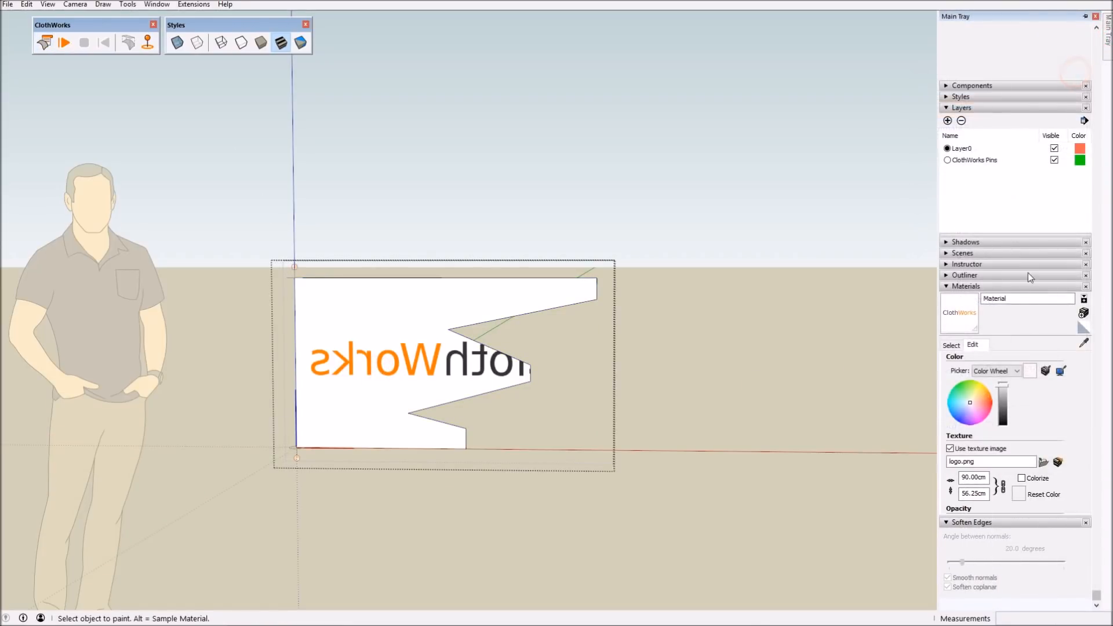
# Browse the Patterns material collection and pick the Checkerboard Black material.
pyautogui.click(952, 345)
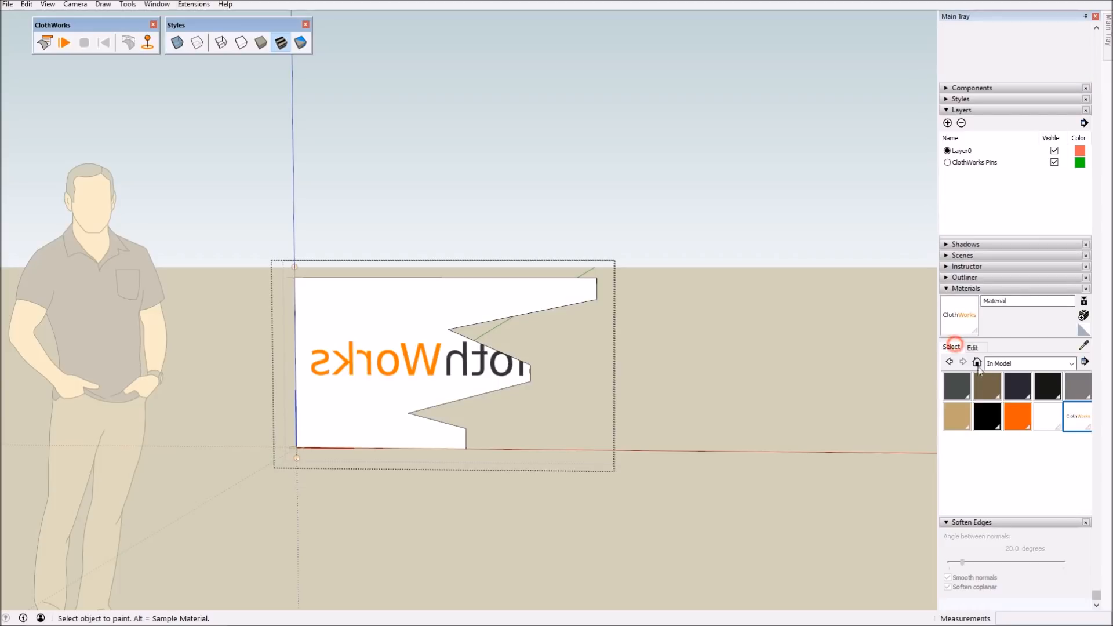
pyautogui.click(1081, 330)
pyautogui.click(1071, 364)
pyautogui.click(1037, 481)
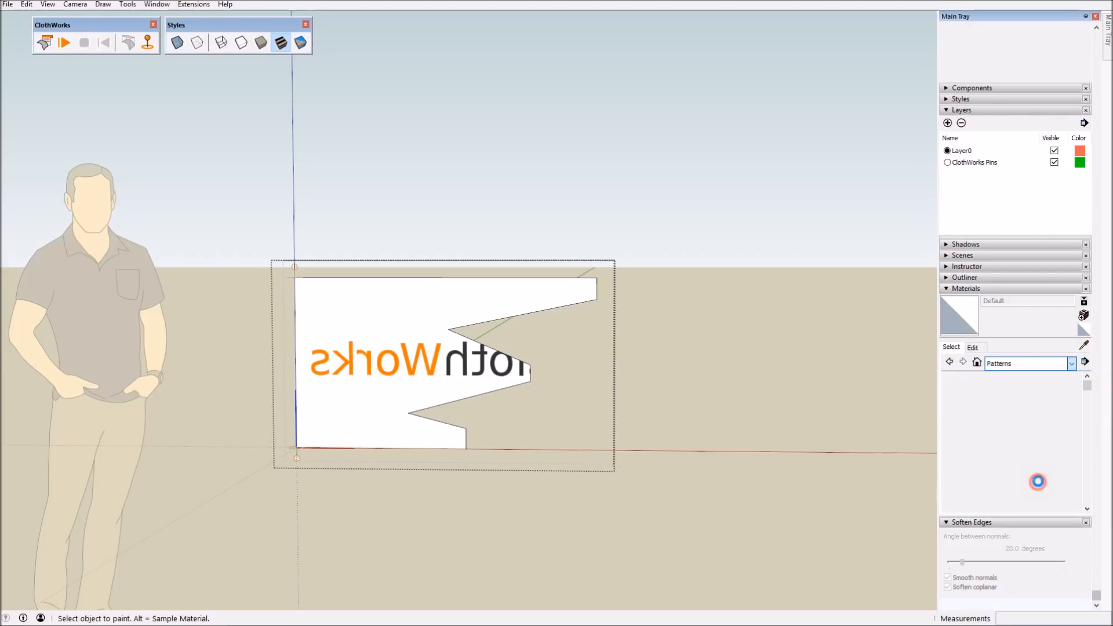
pyautogui.scroll(-3, 1042, 468)
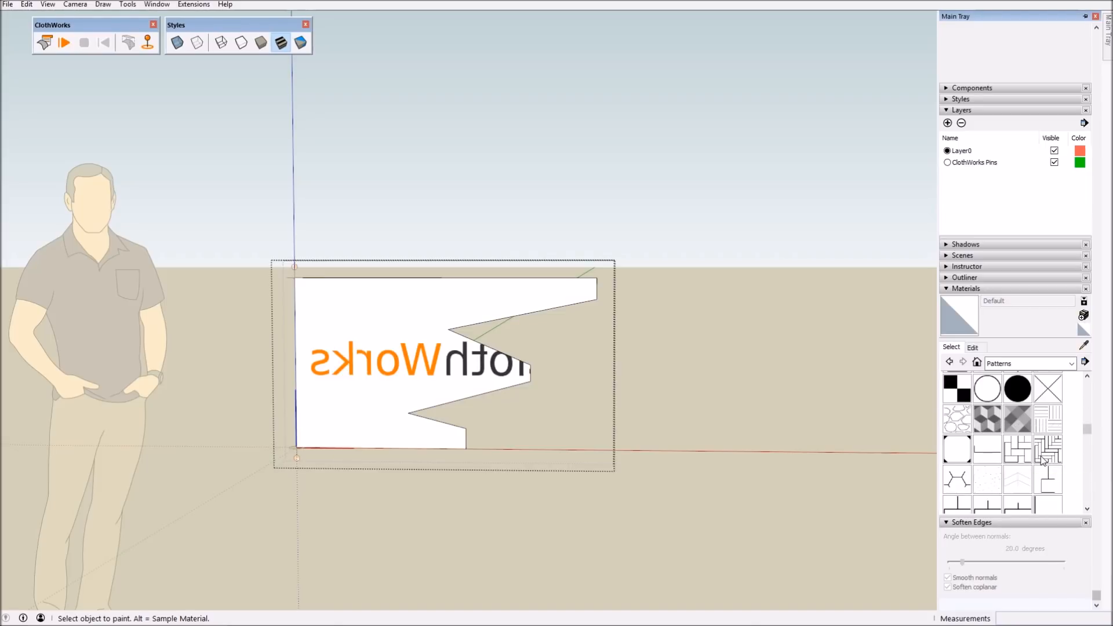
pyautogui.scroll(-5, 1041, 459)
pyautogui.scroll(7, 1043, 460)
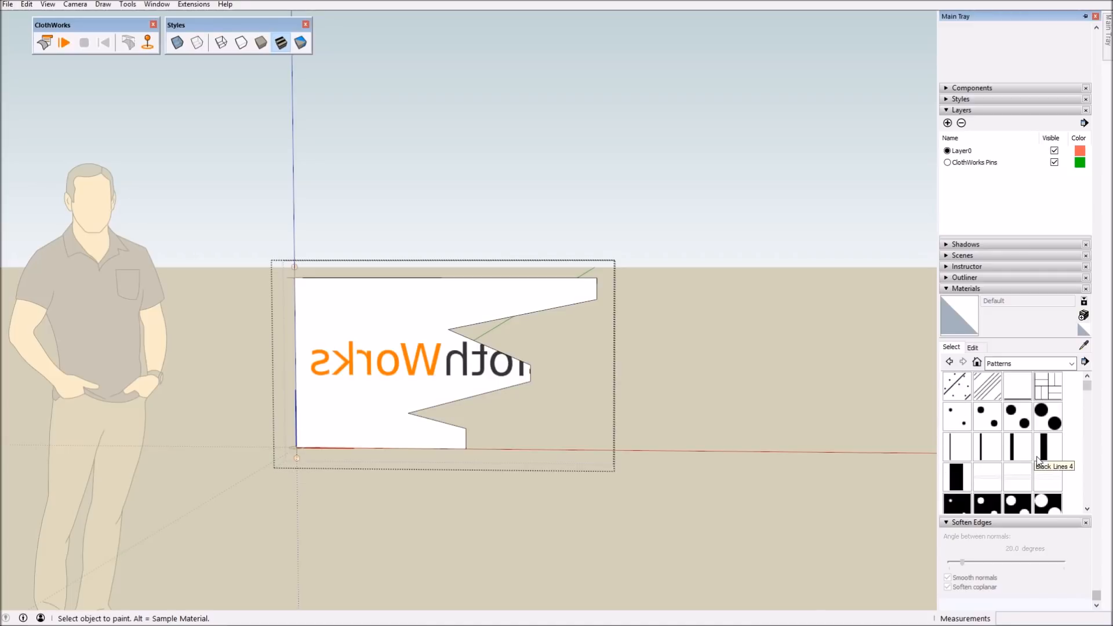
pyautogui.scroll(-4, 1040, 458)
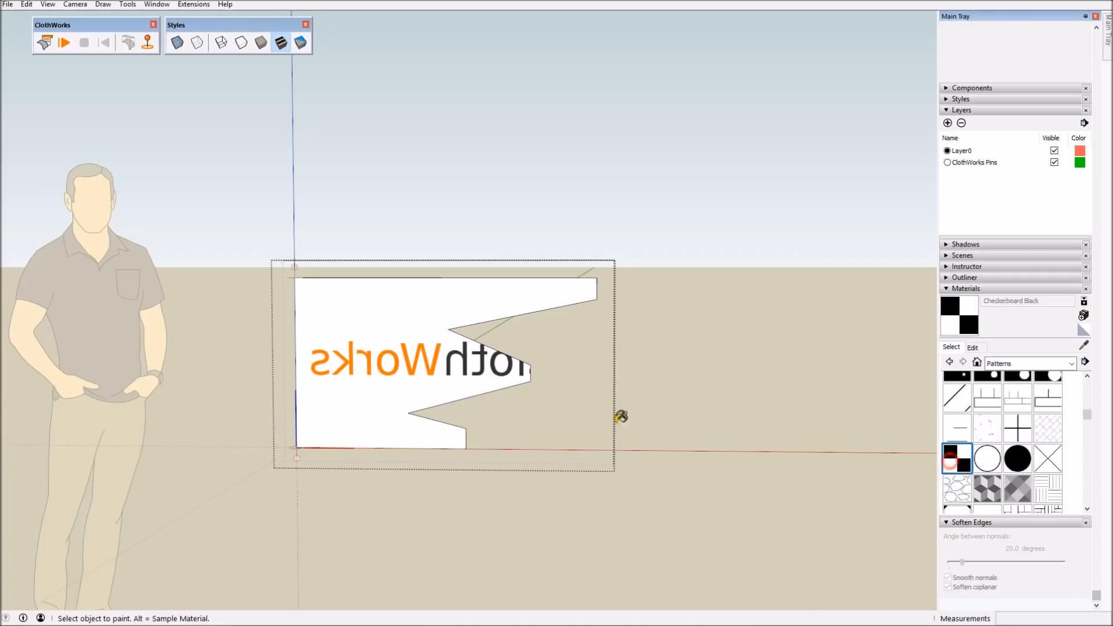
# Paint both sides of the flag with Checkerboard Black and close the group.
pyautogui.click(390, 377)
pyautogui.moveTo(529, 323)
pyautogui.mouseDown(button='middle')
pyautogui.moveTo(621, 403)
pyautogui.moveTo(340, 417)
pyautogui.moveTo(387, 348)
pyautogui.moveTo(1108, 397)
pyautogui.moveTo(1096, 99)
pyautogui.mouseUp(button='middle')
pyautogui.click(380, 356)
pyautogui.press('space')
pyautogui.scroll(1, 463, 369)
pyautogui.click(624, 356)
# Edit the in-model Checkerboard Black material and set its texture width to 14 cm.
pyautogui.moveTo(1107, 32)
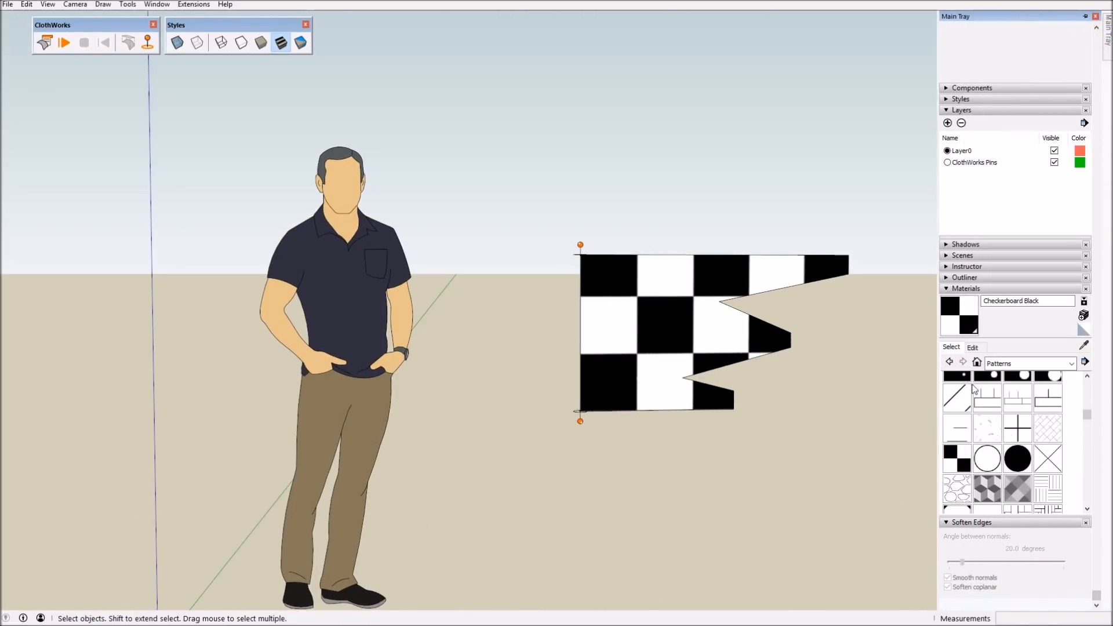
pyautogui.click(1005, 364)
pyautogui.click(1009, 377)
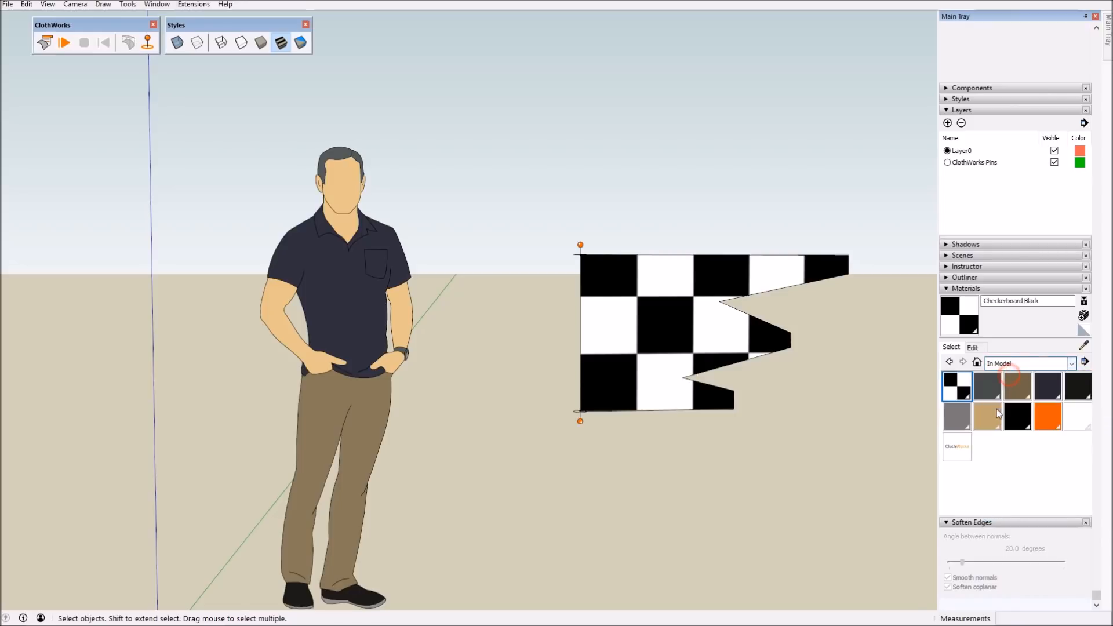
pyautogui.doubleClick(952, 389)
pyautogui.write('3')
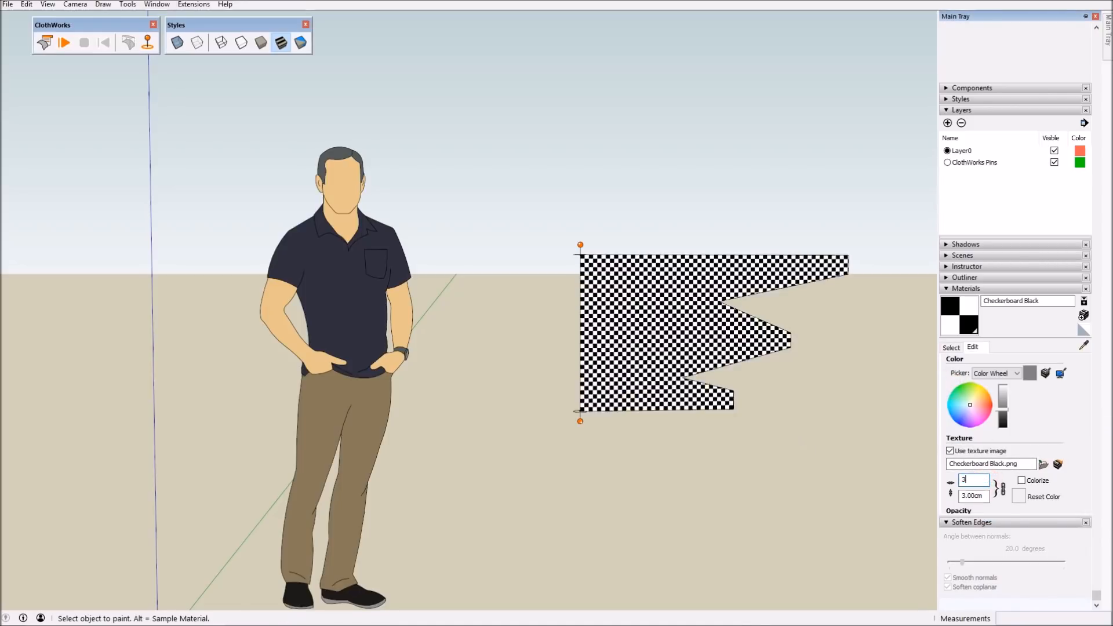
pyautogui.write('10')
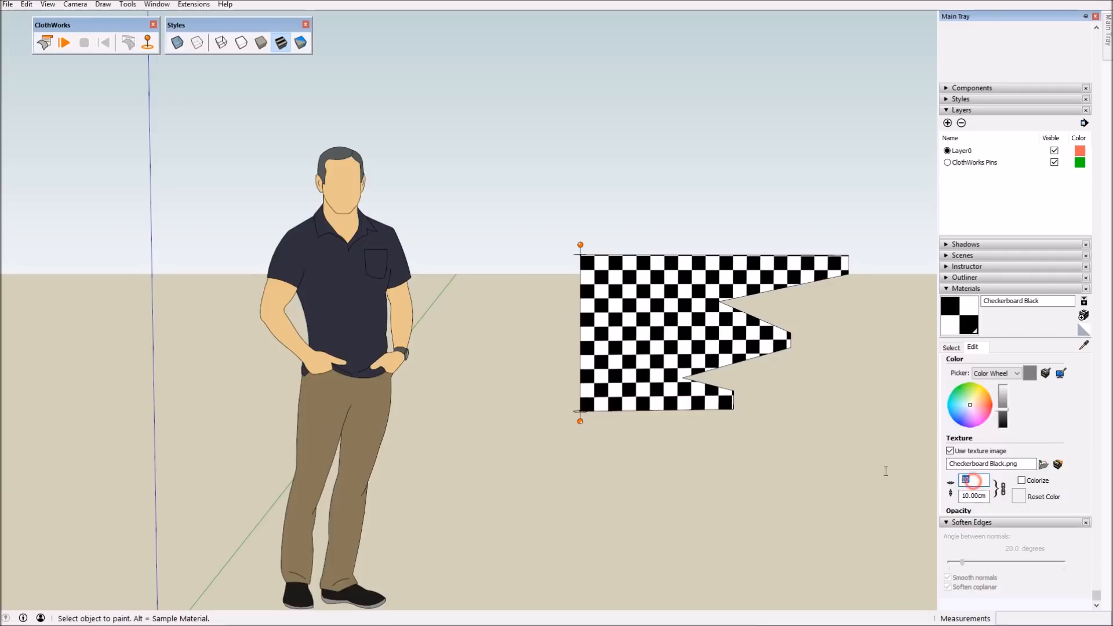
pyautogui.write('12')
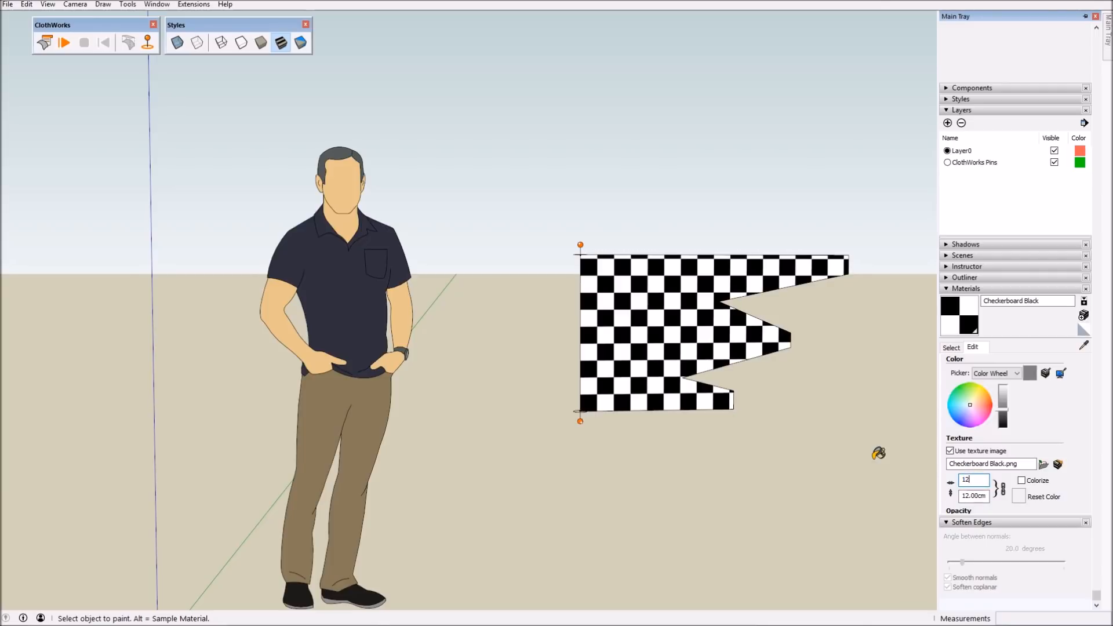
pyautogui.write('3')
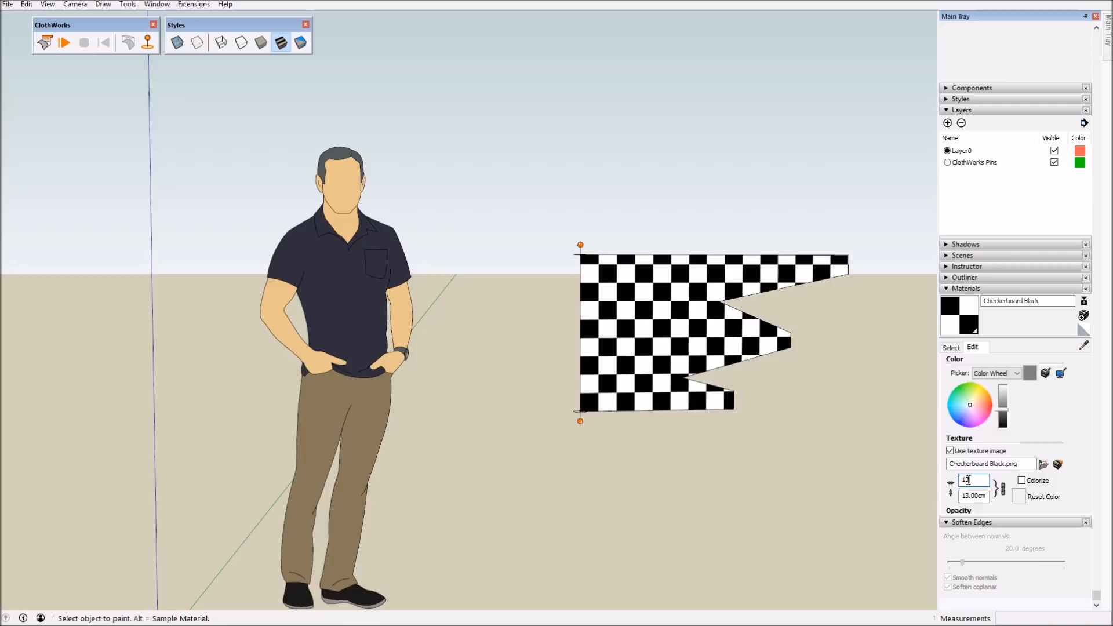
pyautogui.press('BackSpace')
pyautogui.write('4.00cm')
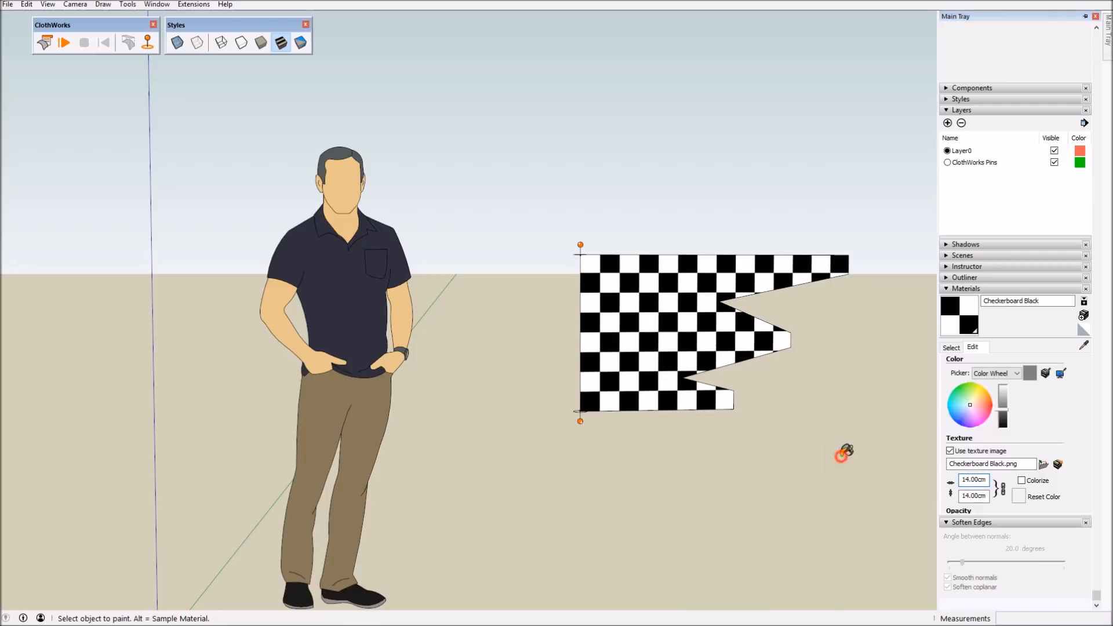
pyautogui.press('space')
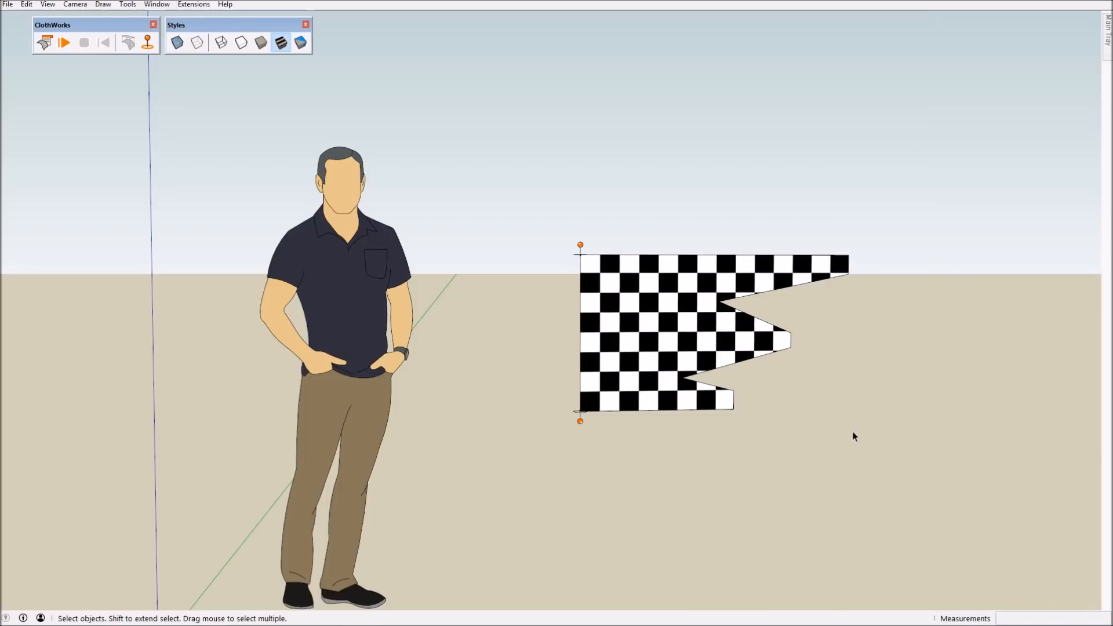
# Redrape the checkered flag to its simulated shape and deselect it.
pyautogui.moveTo(730, 410); pyautogui.dragTo(629, 297, button='middle')
pyautogui.click(629, 297)
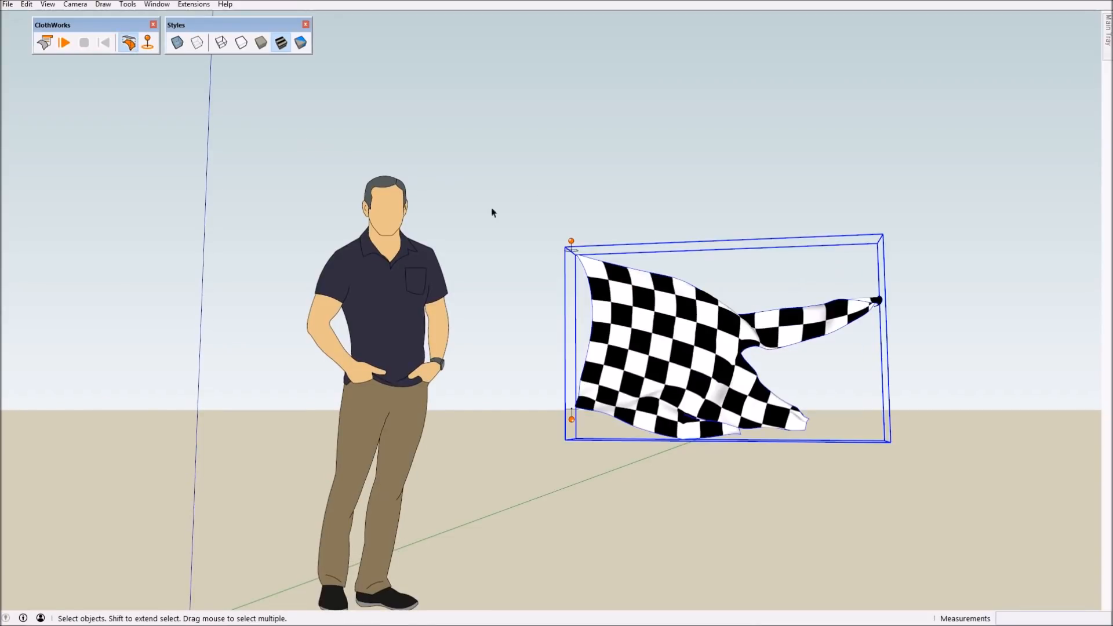
pyautogui.click(564, 240)
pyautogui.moveTo(564, 240); pyautogui.dragTo(302, 304, button='middle')
pyautogui.moveTo(475, 308); pyautogui.dragTo(657, 398, button='middle')
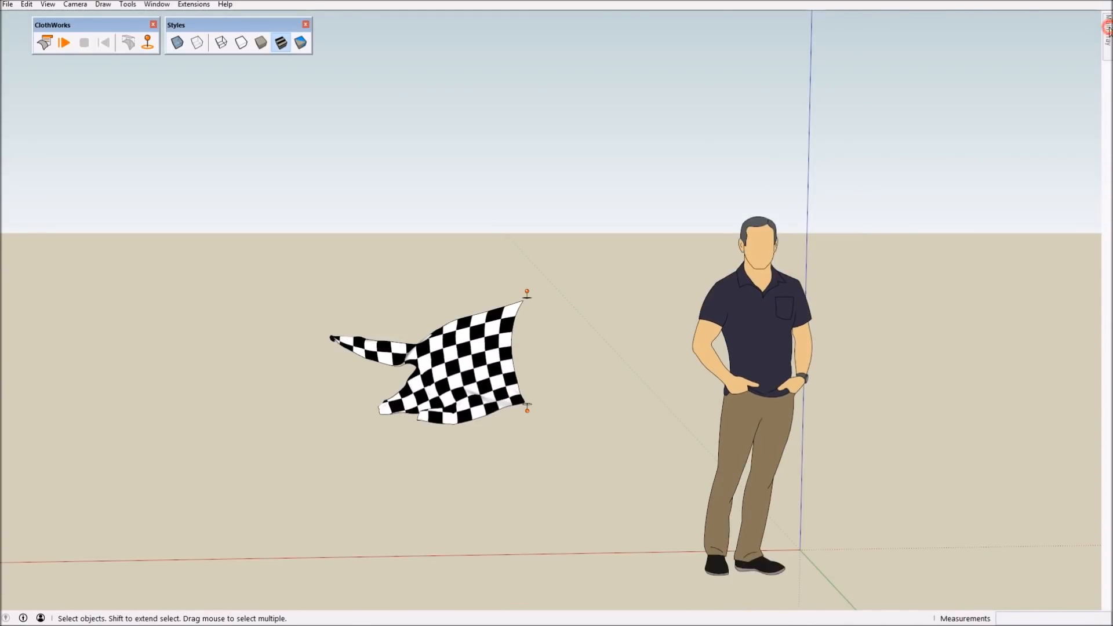
# Hide the ClothWorks Pins layer so the flag is shown without its pins.
pyautogui.moveTo(1107, 28)
pyautogui.click(884, 127)
pyautogui.scroll(-2, 939, 131)
pyautogui.scroll(5, 463, 371)
# Examine the flag's folds in the Monochrome face style and return to Shaded With Textures.
pyautogui.moveTo(481, 295); pyautogui.dragTo(432, 232, button='middle')
pyautogui.scroll(3, 502, 293)
pyautogui.click(308, 48)
pyautogui.moveTo(743, 326); pyautogui.dragTo(373, 197, button='middle')
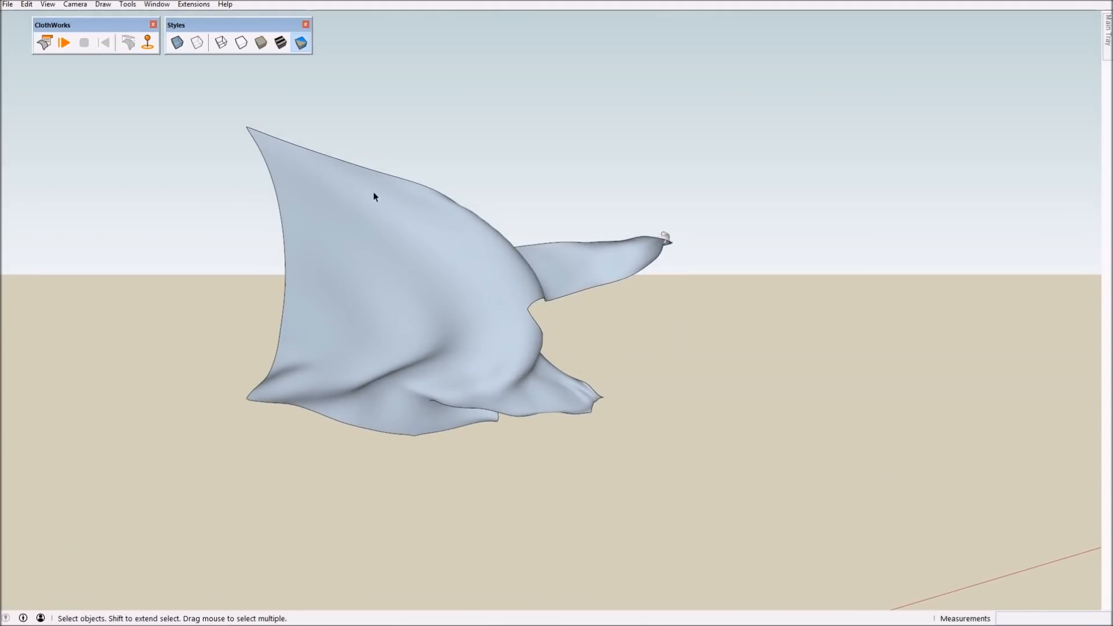
pyautogui.click(280, 42)
pyautogui.moveTo(400, 324)
pyautogui.mouseDown(button='middle')
pyautogui.moveTo(385, 292)
pyautogui.moveTo(377, 348)
pyautogui.moveTo(372, 312)
pyautogui.mouseUp(button='middle')
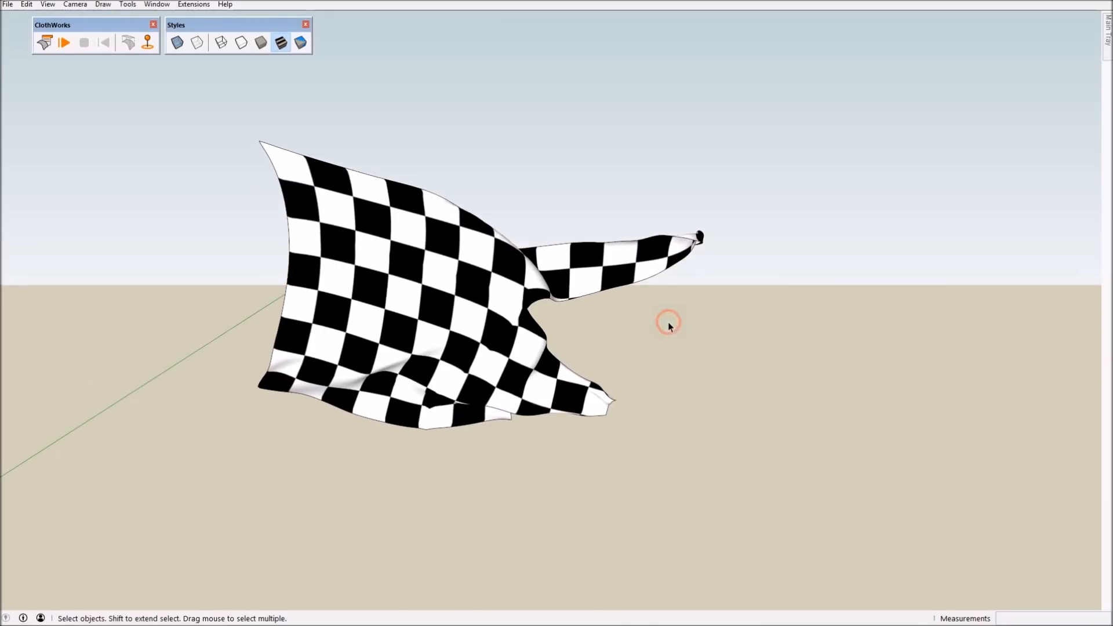